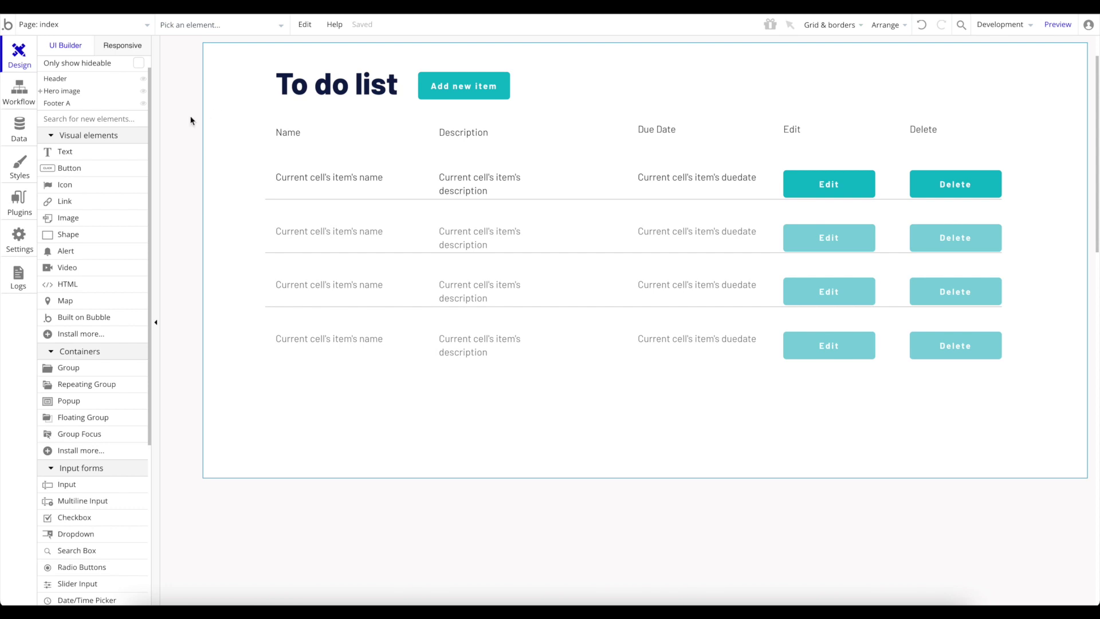
Open the Data tab to list the app's three stored users.
left_click(30, 130)
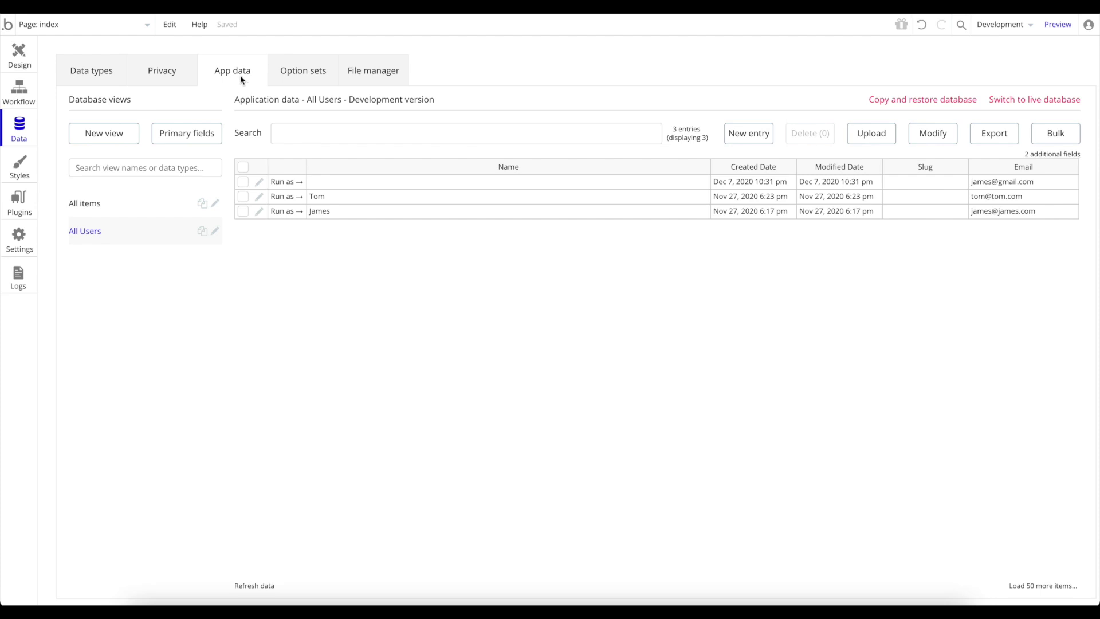
Review the Item and User data type fields, then open the user fields reference.
left_click(110, 76)
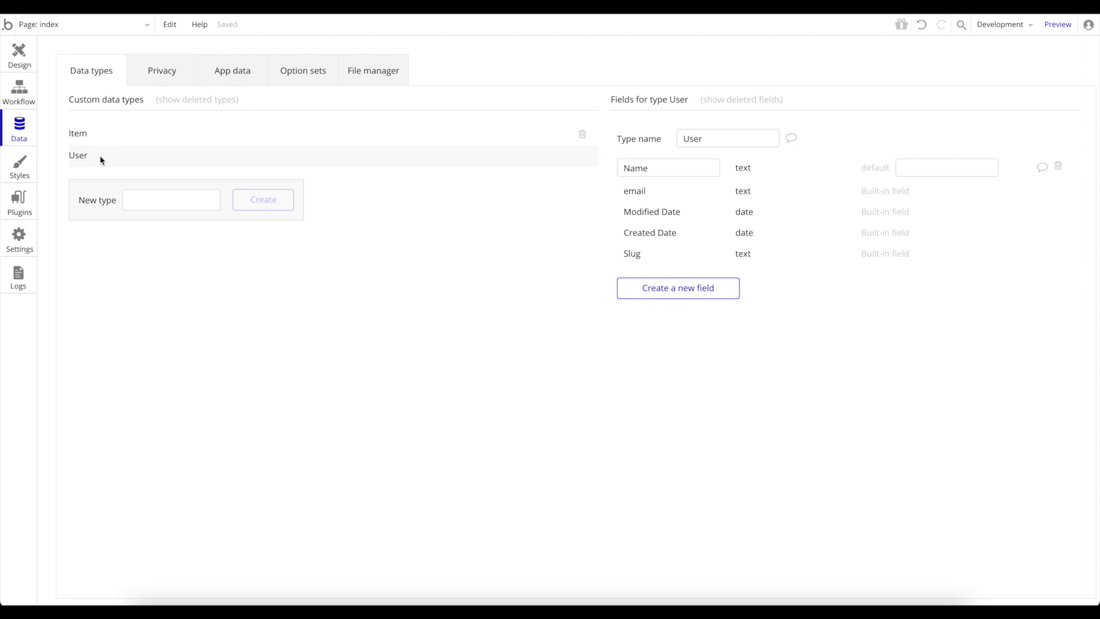
left_click(110, 140)
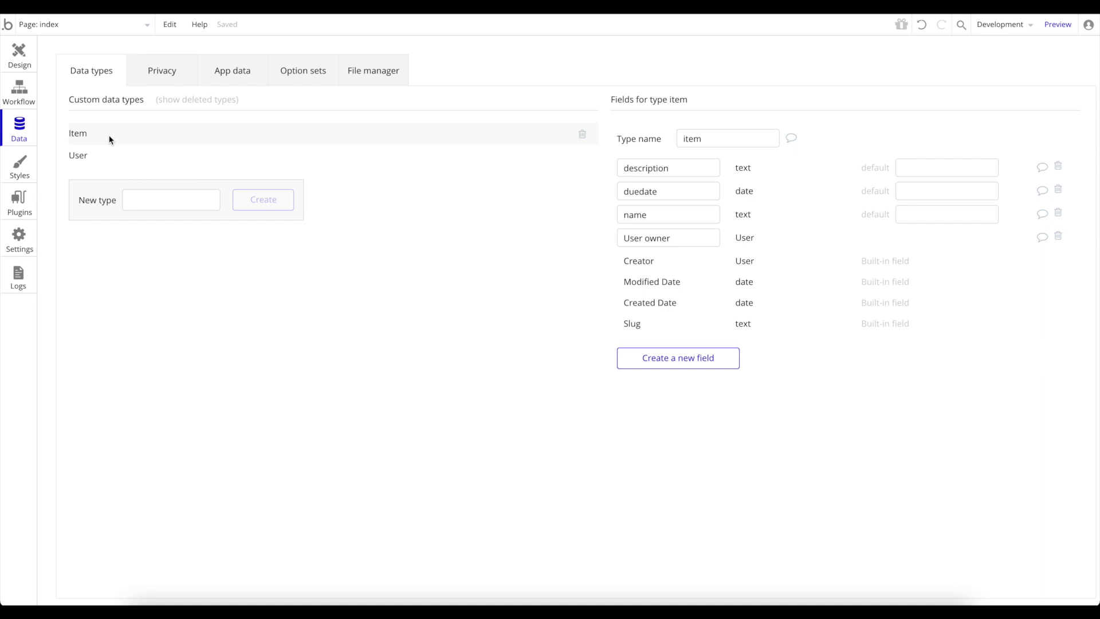
left_click(93, 159)
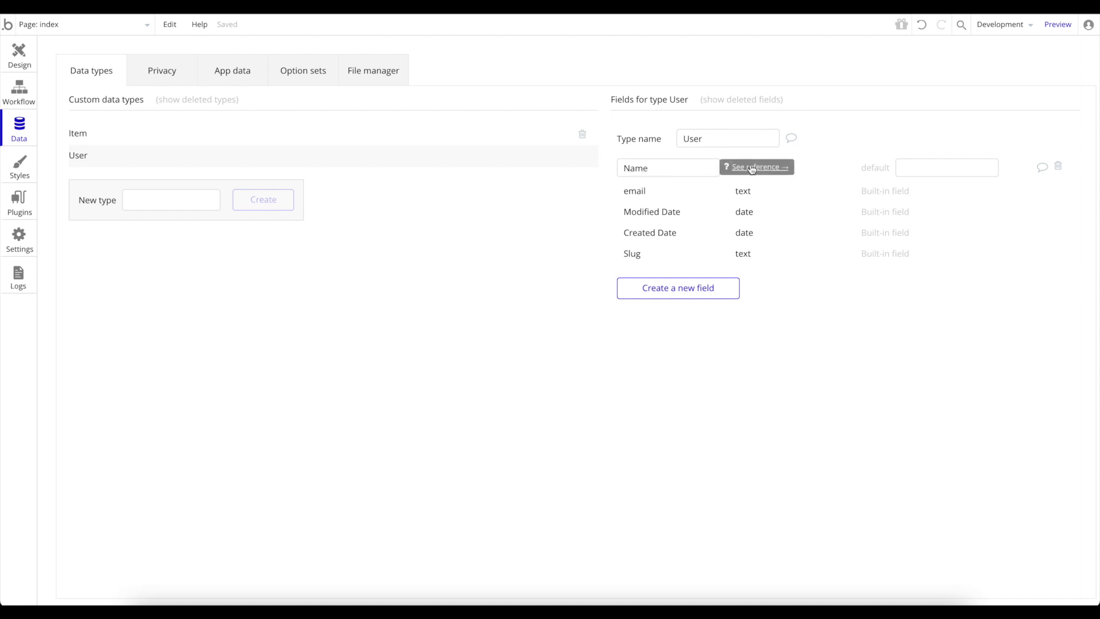
left_click(751, 167)
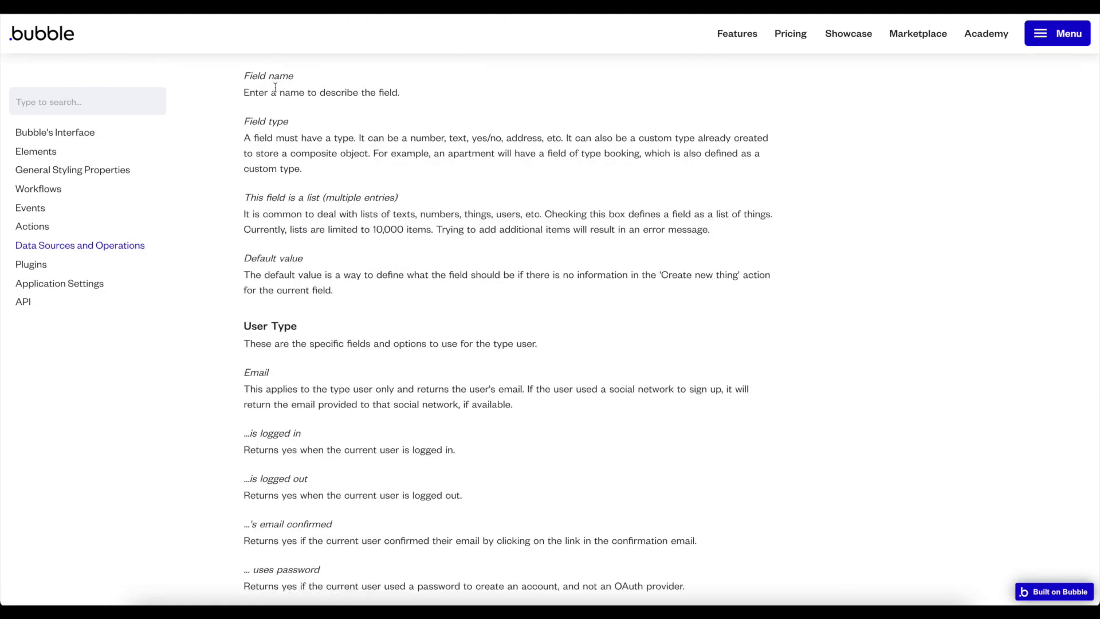
Read through the manual's User Type section and return to the Bubble editor.
scroll(362, 163, "up", 3)
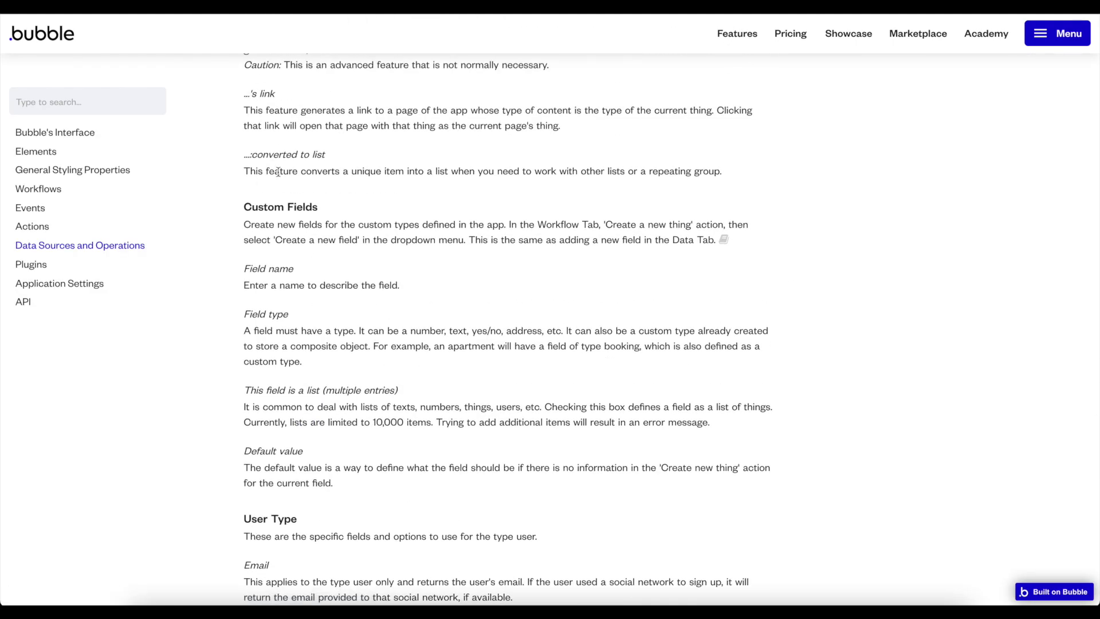
scroll(314, 195, "down", 3)
scroll(315, 195, "down", 4)
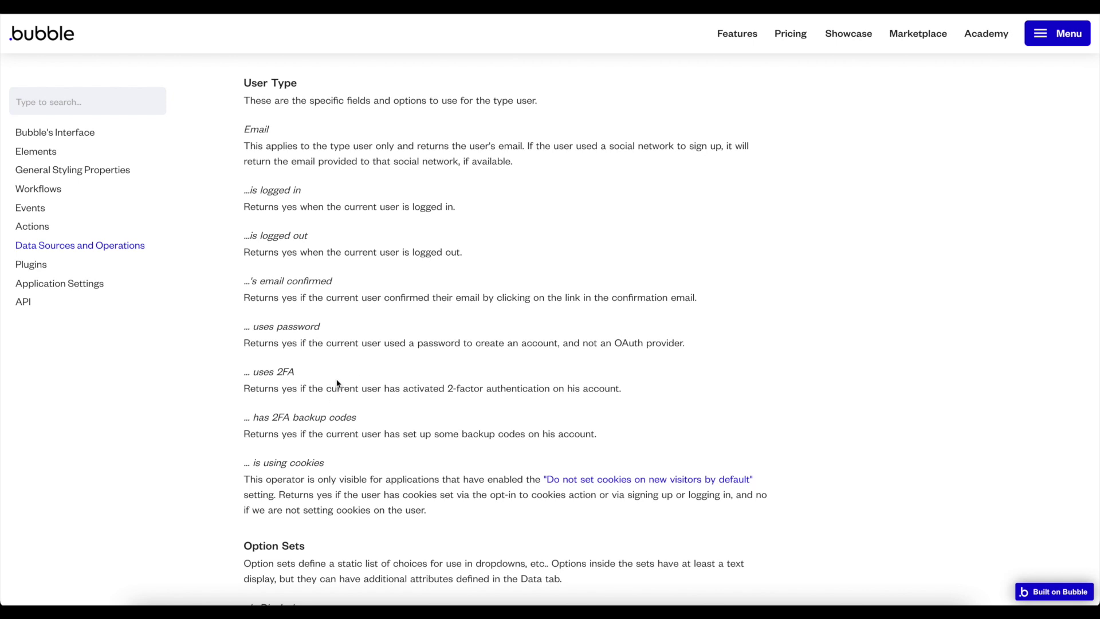
scroll(338, 384, "down", 1)
scroll(338, 384, "up", 1)
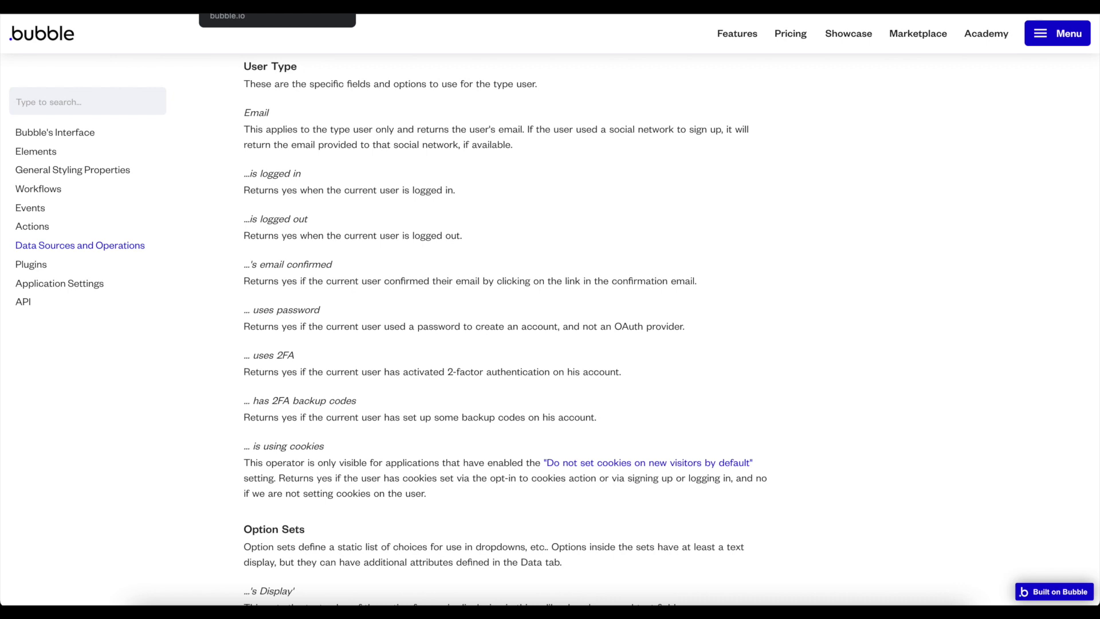
left_click(258, 5)
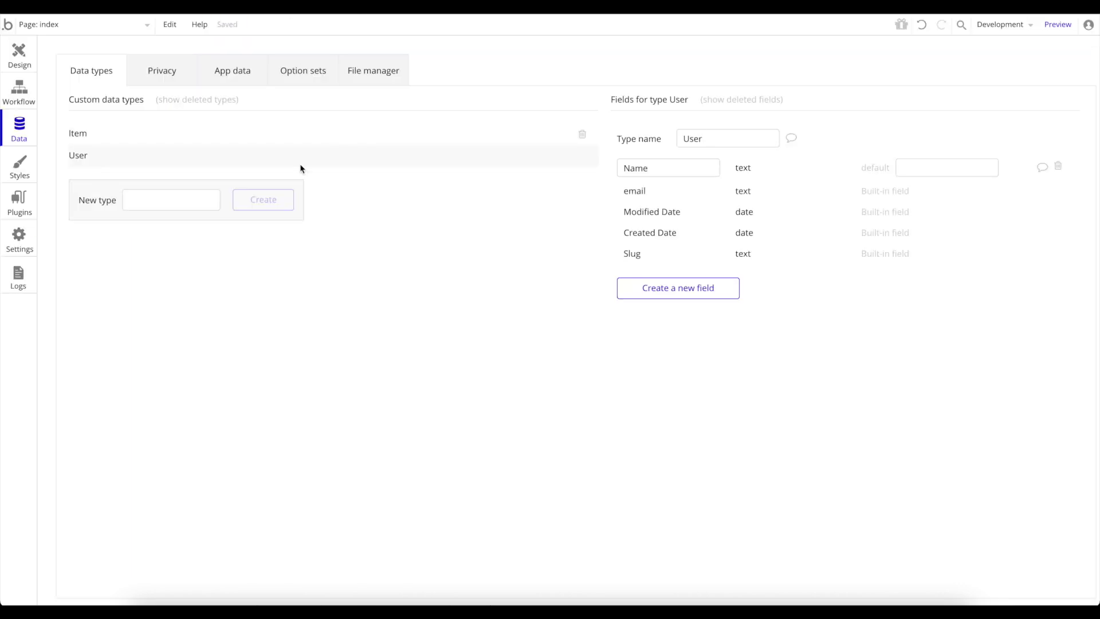
Return to the Design tab and drag the Header around, leaving its position unchanged.
left_click(19, 54)
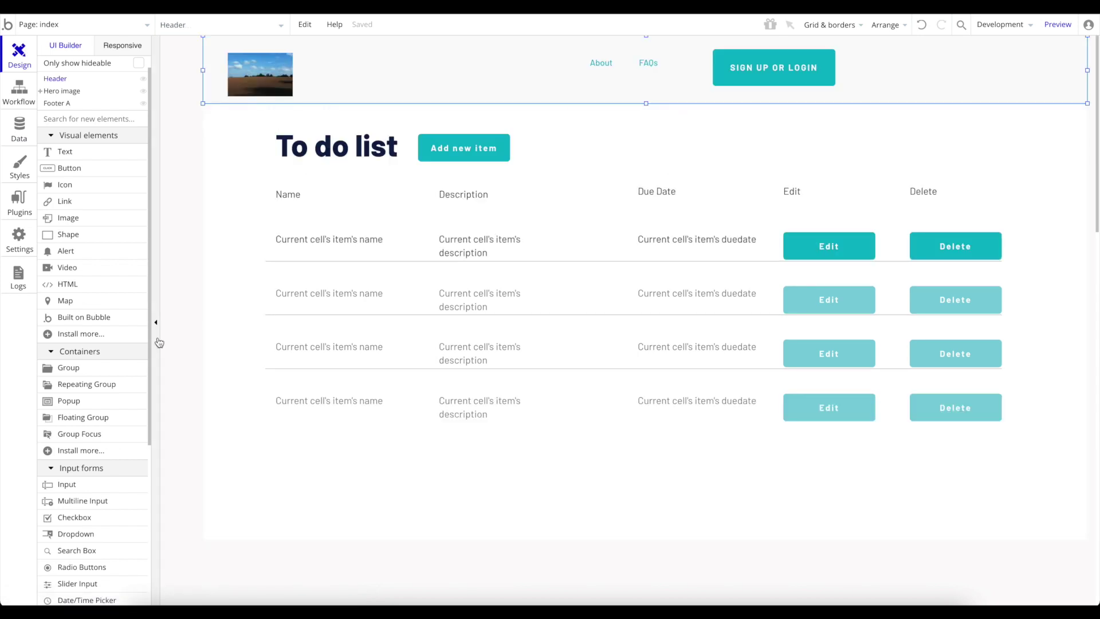
left_click_drag(412, 102, 411, 50)
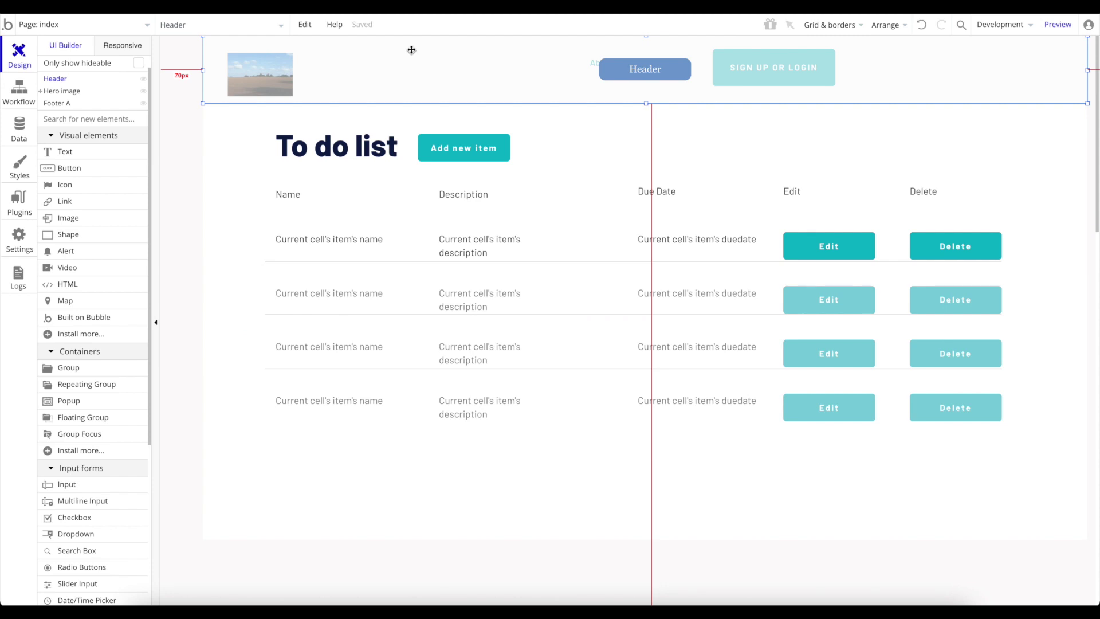
left_click_drag(411, 50, 563, 115)
mouse_move(779, 66)
left_mouse_down()
mouse_move(758, 79)
mouse_move(773, 76)
left_mouse_up()
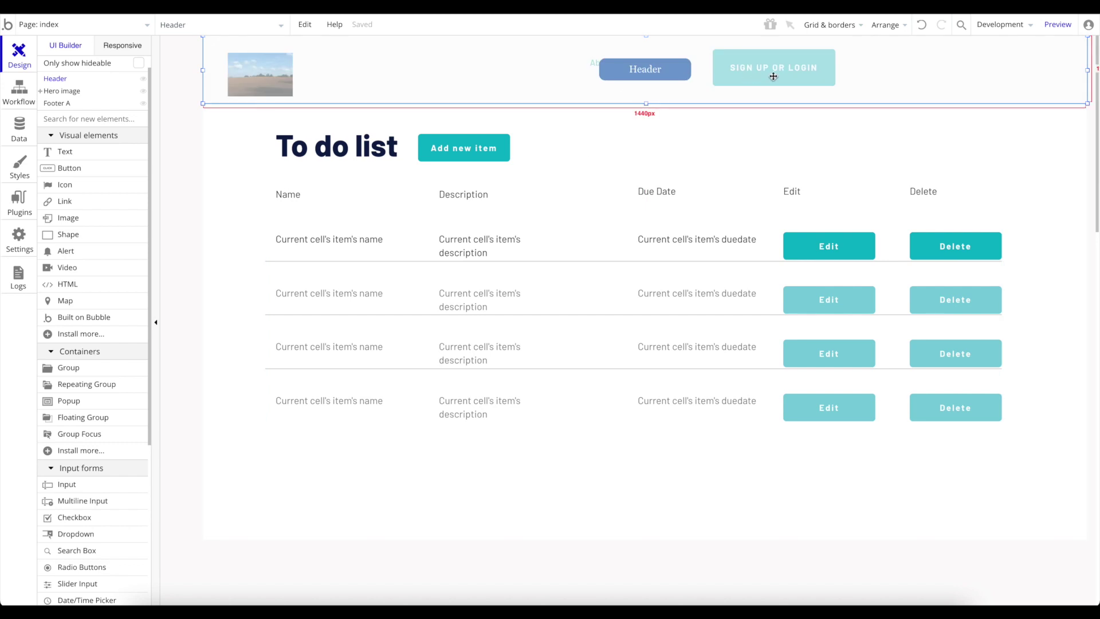
left_click_drag(773, 77, 594, 85)
mouse_move(594, 85)
left_mouse_down()
mouse_move(516, 79)
mouse_move(661, 82)
mouse_move(599, 78)
mouse_move(625, 74)
mouse_move(602, 97)
left_mouse_up()
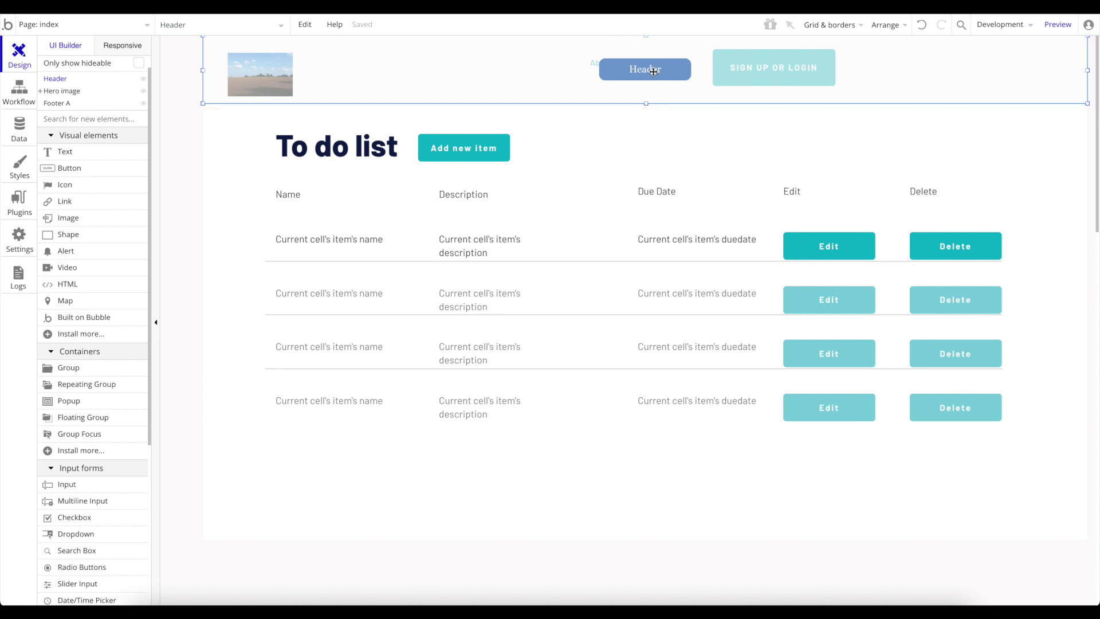
Open the reusable Header element and inspect its SIGN UP OR LOGIN button.
left_click(58, 28)
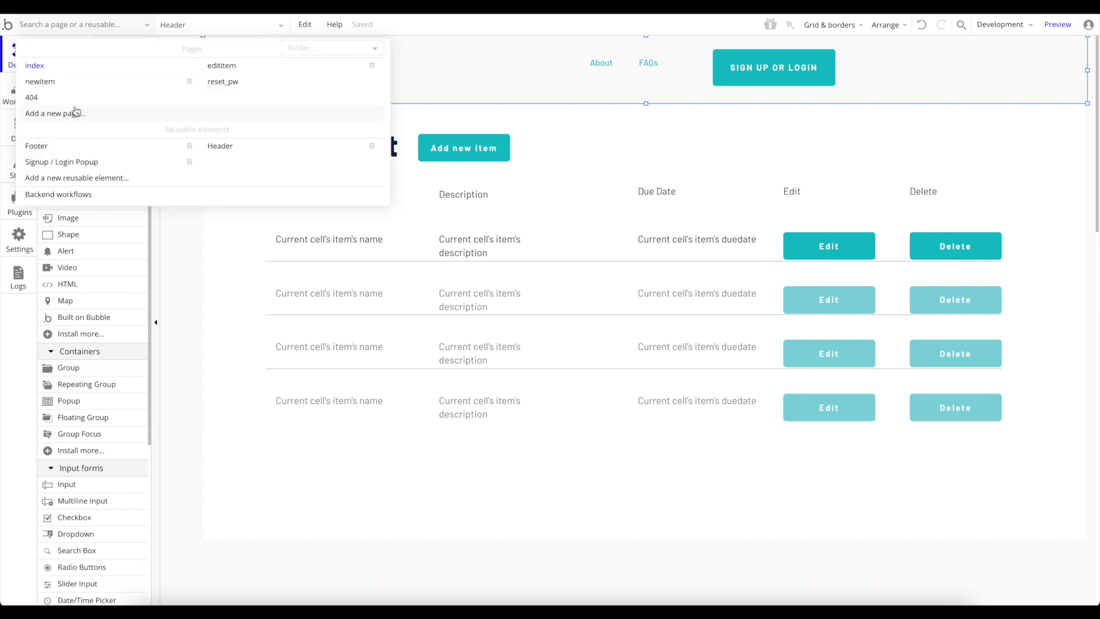
left_click(251, 146)
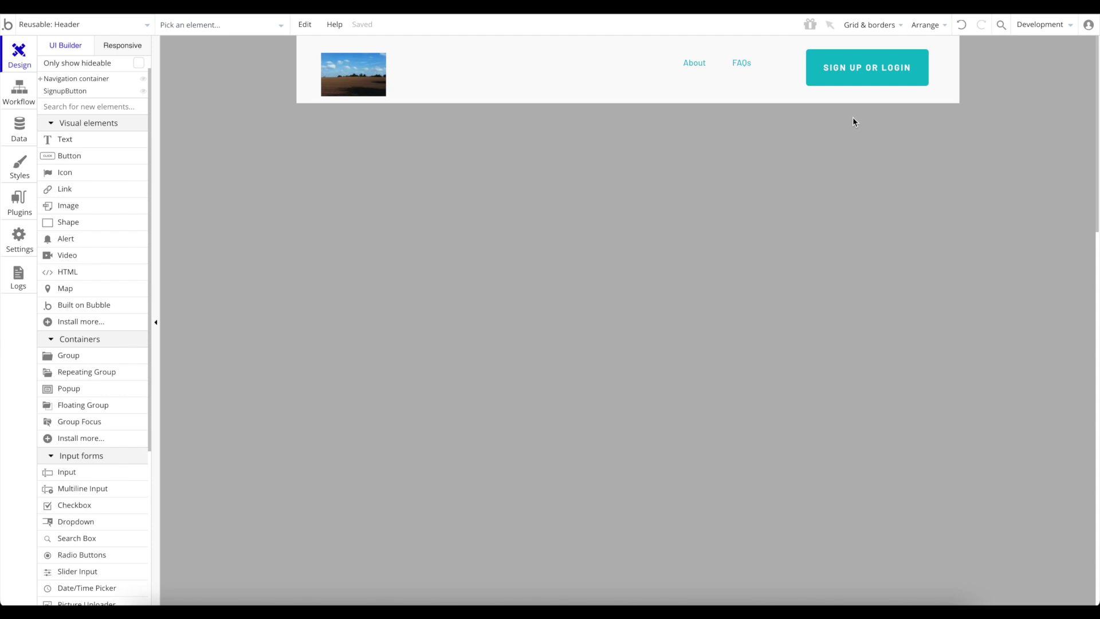
left_click(871, 76)
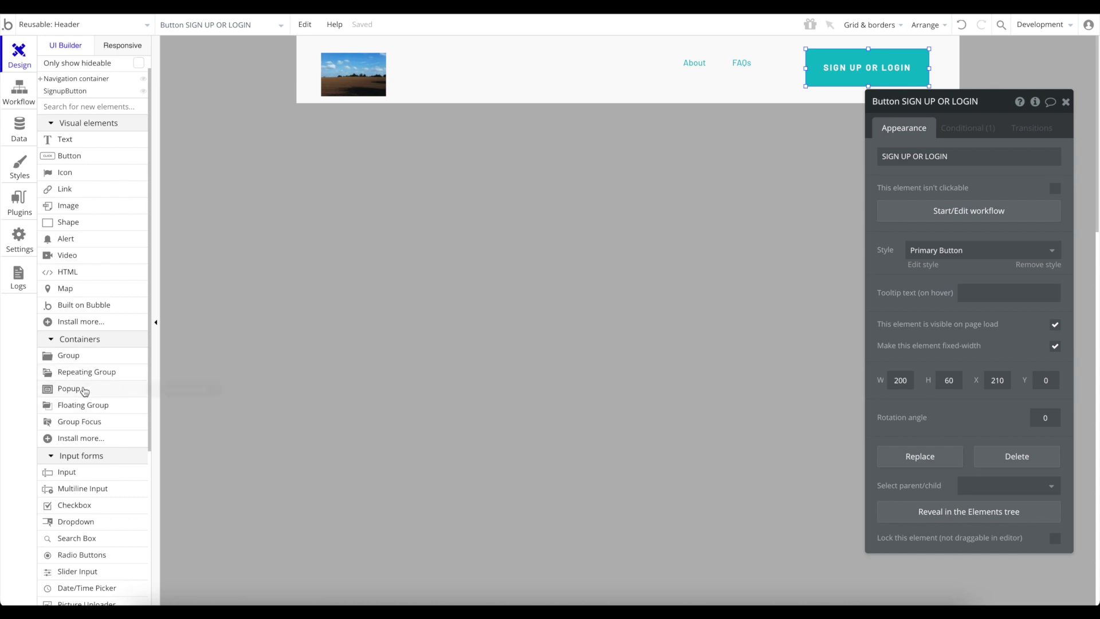
left_click(84, 391)
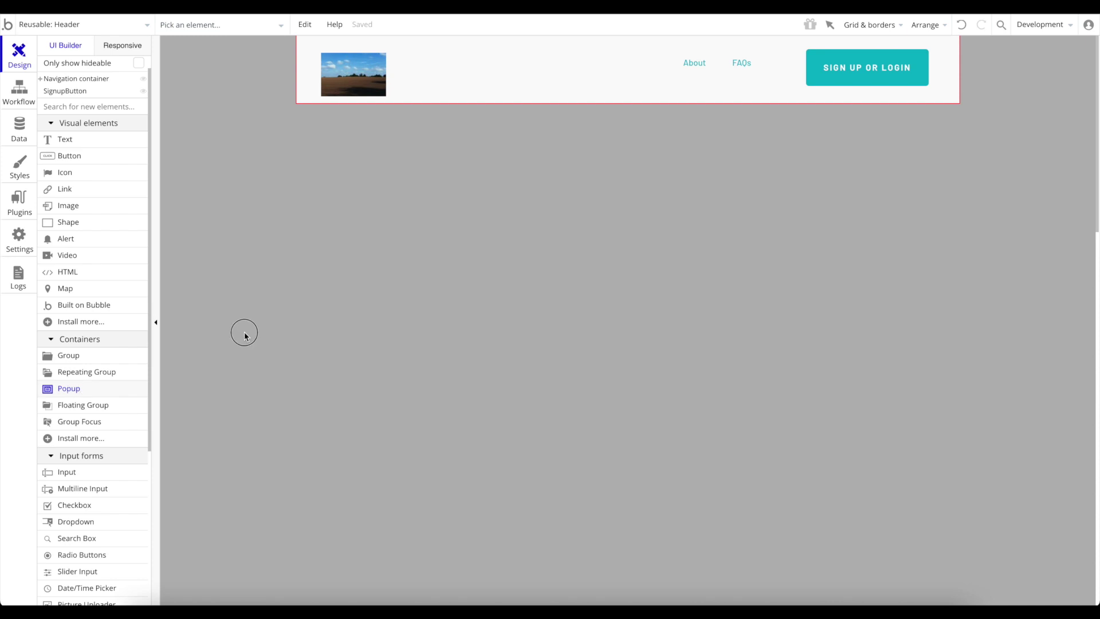
Place a new popup in the reusable Header and reselect it.
left_click(565, 179)
left_click_drag(587, 208, 586, 240)
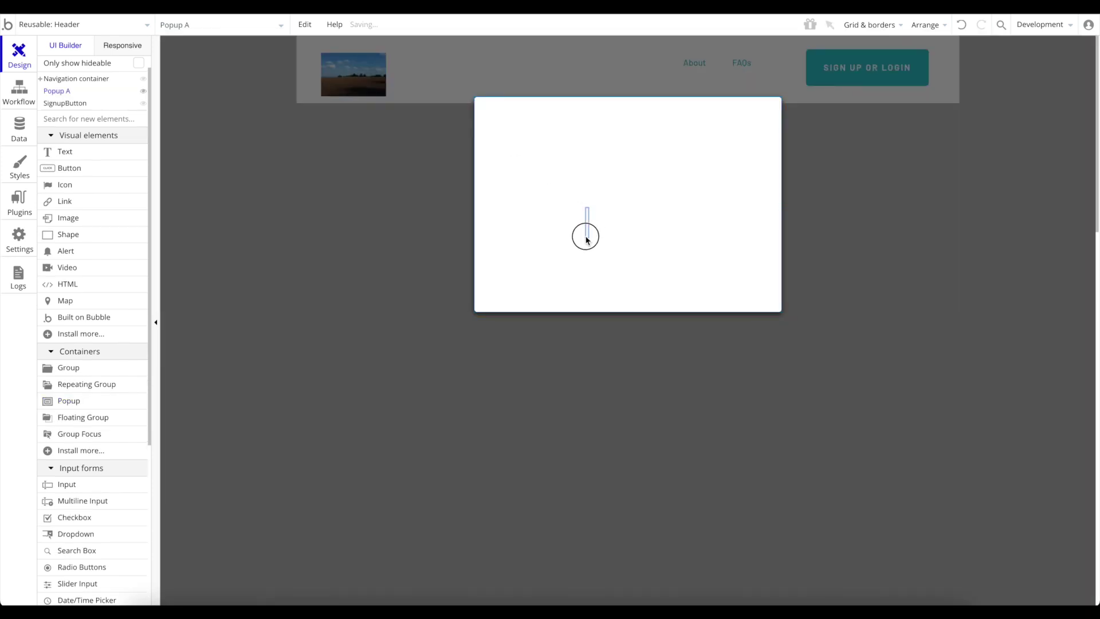
left_click(397, 214)
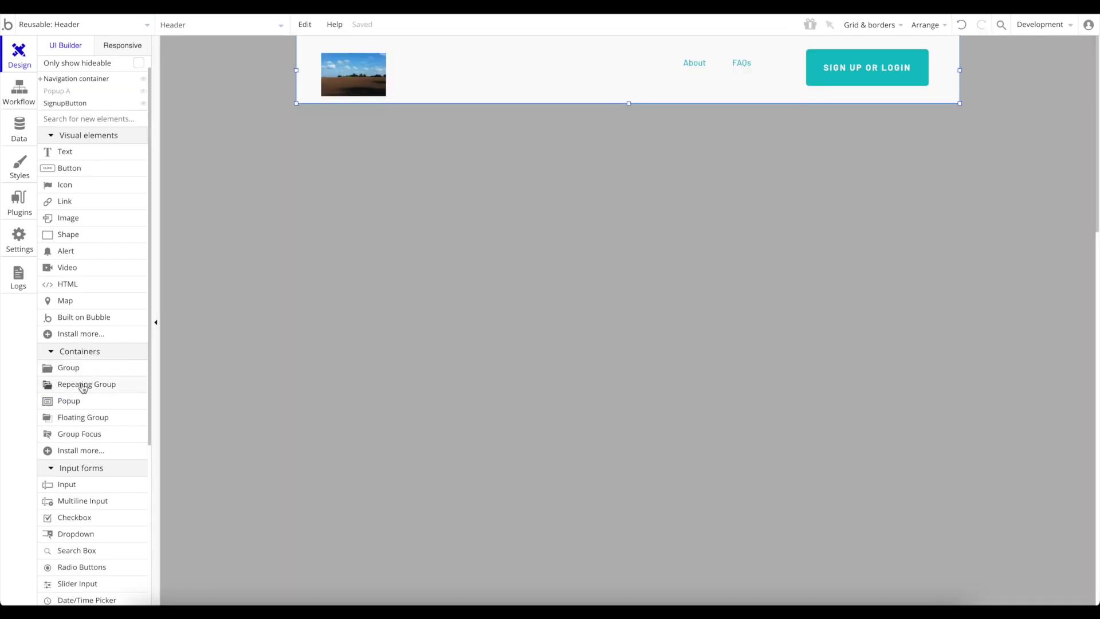
left_click(68, 92)
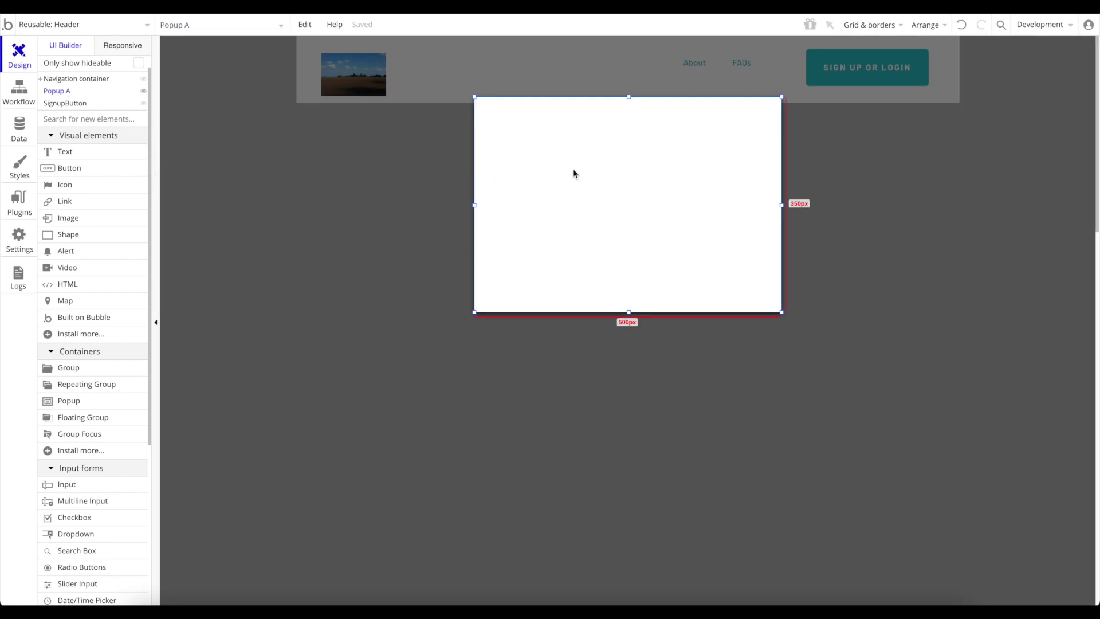
Draw a group filling most of the popup and centre it horizontally and vertically.
left_click(83, 372)
left_click_drag(503, 120, 763, 298)
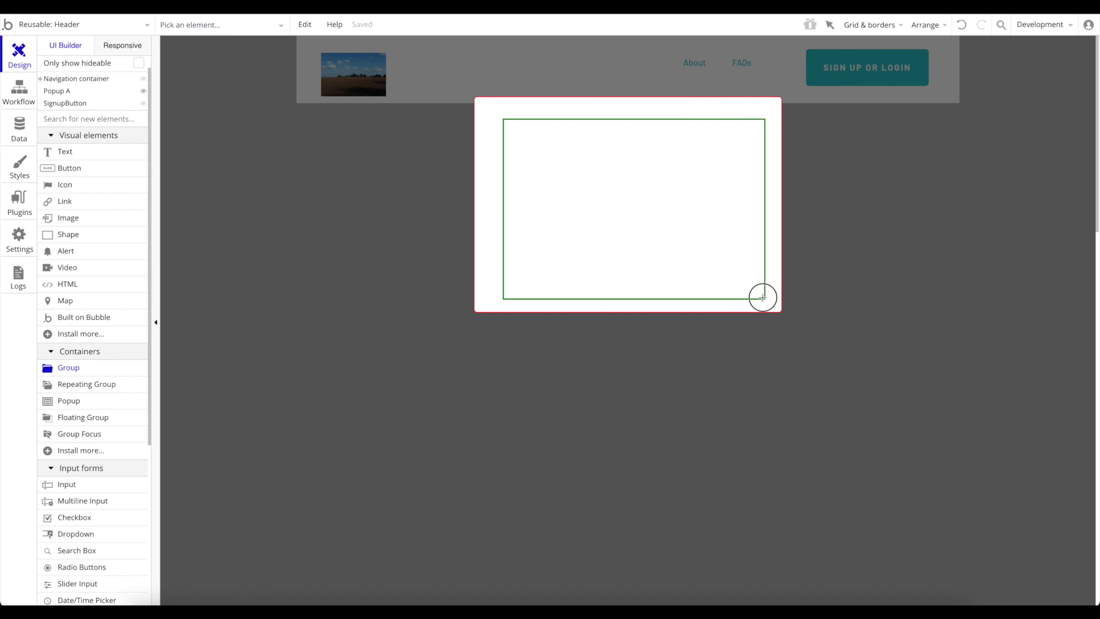
right_click(601, 158)
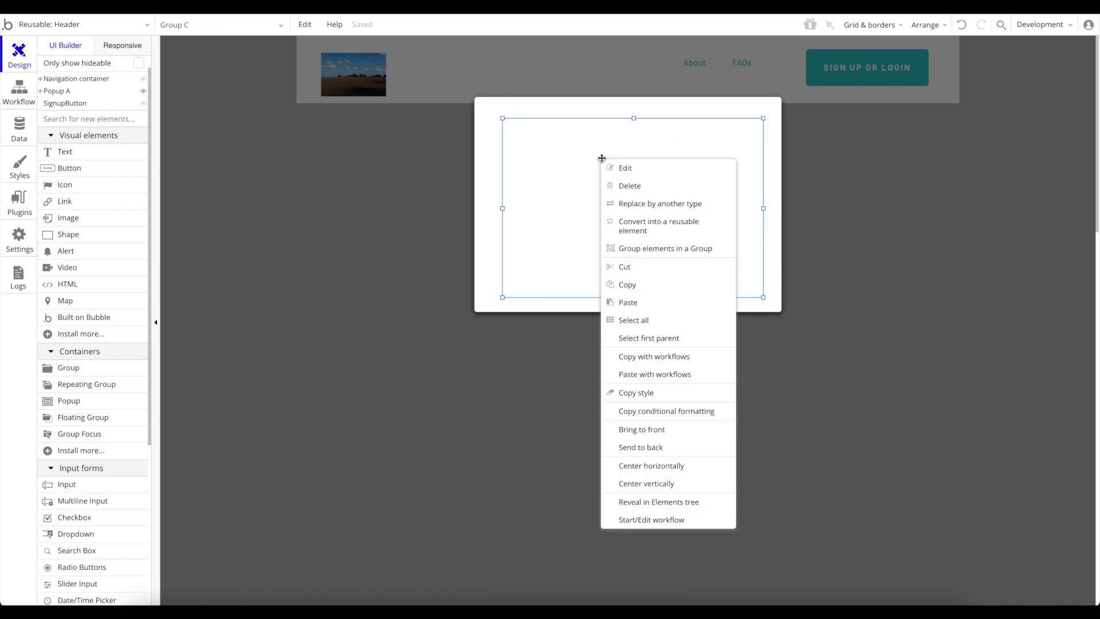
left_click(652, 465)
right_click(631, 184)
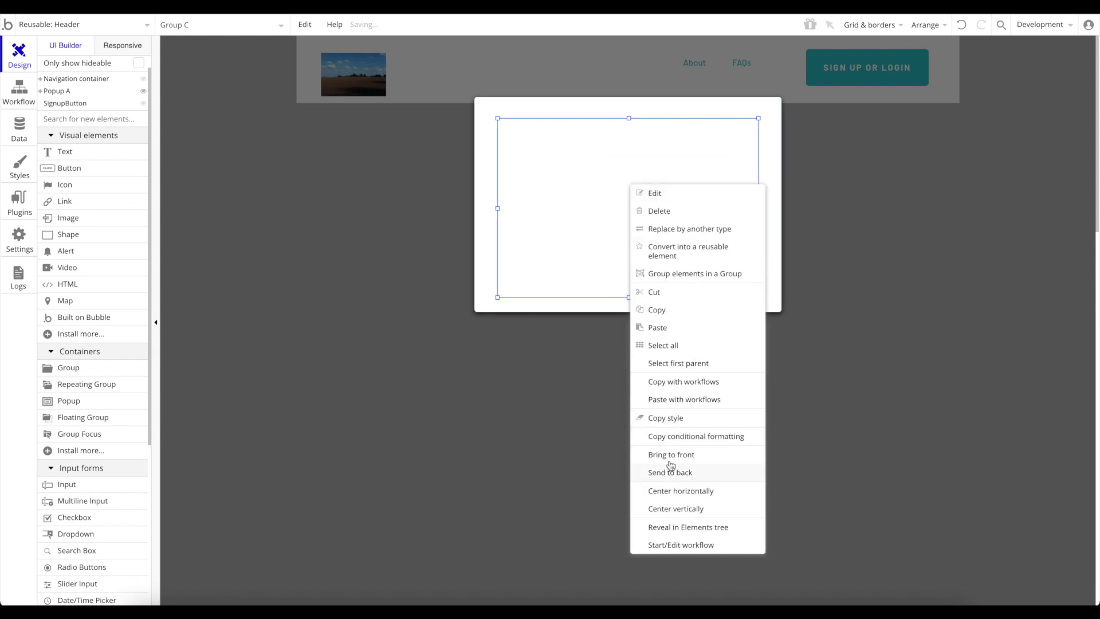
left_click(676, 510)
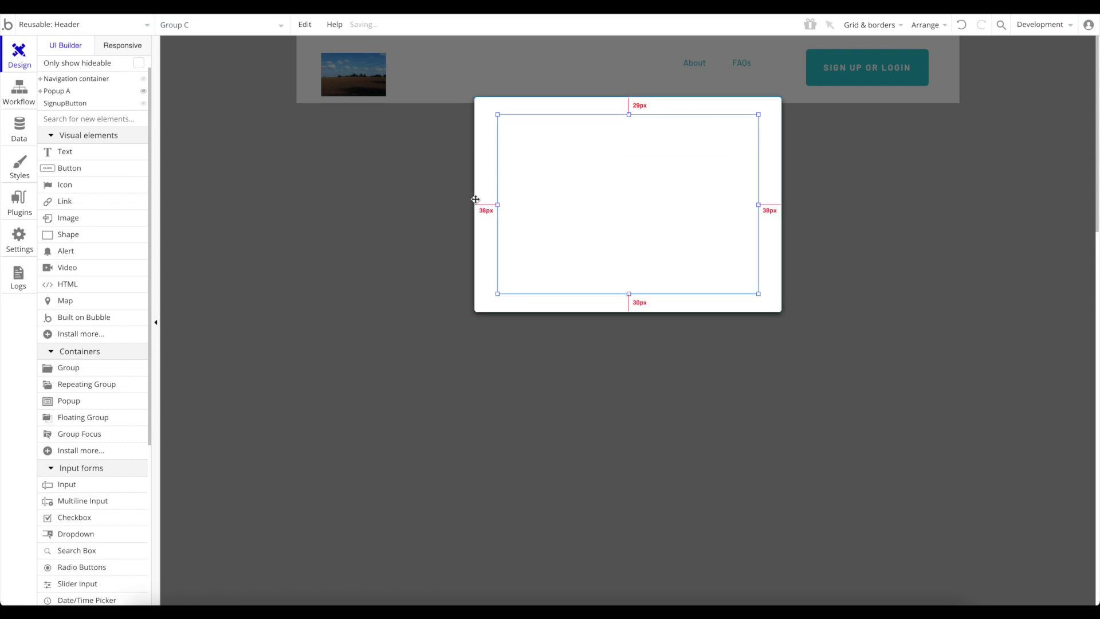
left_click(67, 485)
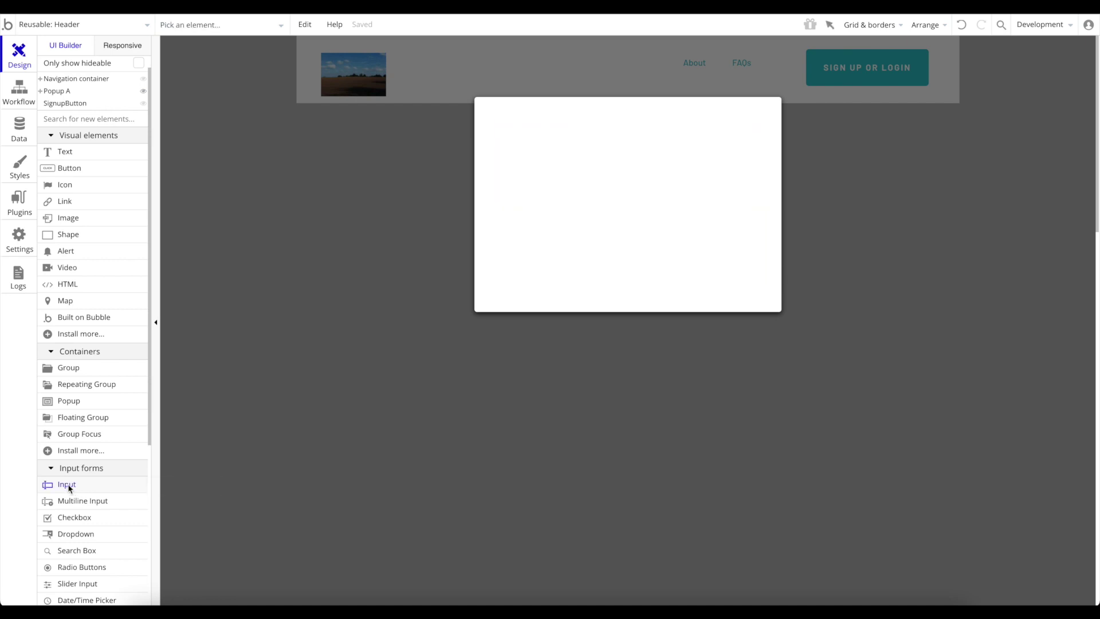
Draw a text input near the popup's top and paste two copies stacked below it.
left_click_drag(514, 129, 640, 163)
left_click(589, 149)
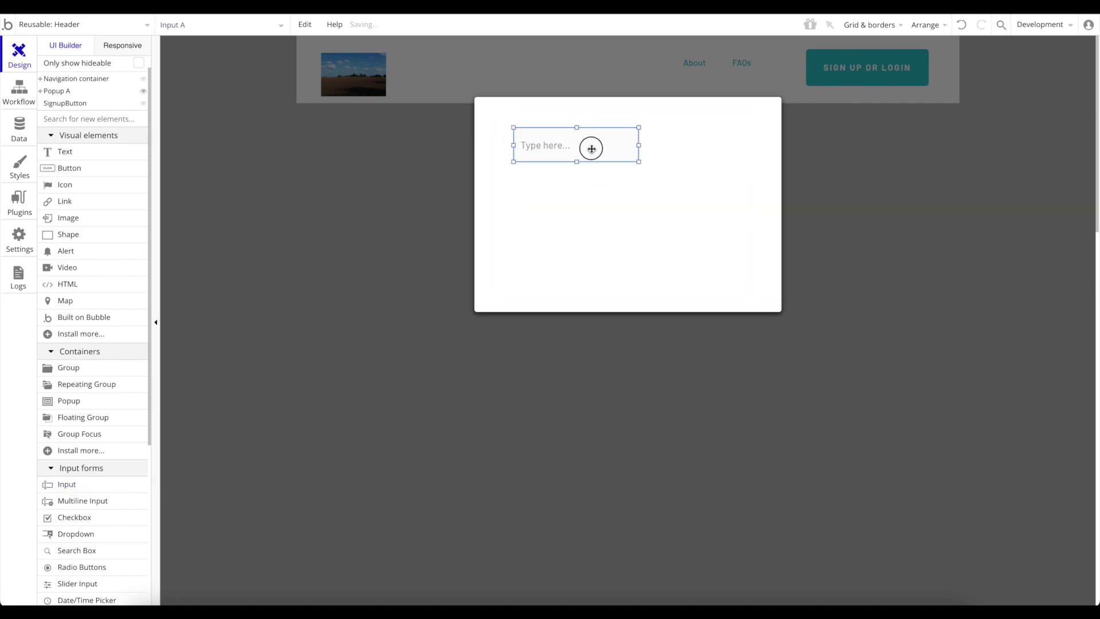
key("super+v")
left_click_drag(581, 156, 576, 197)
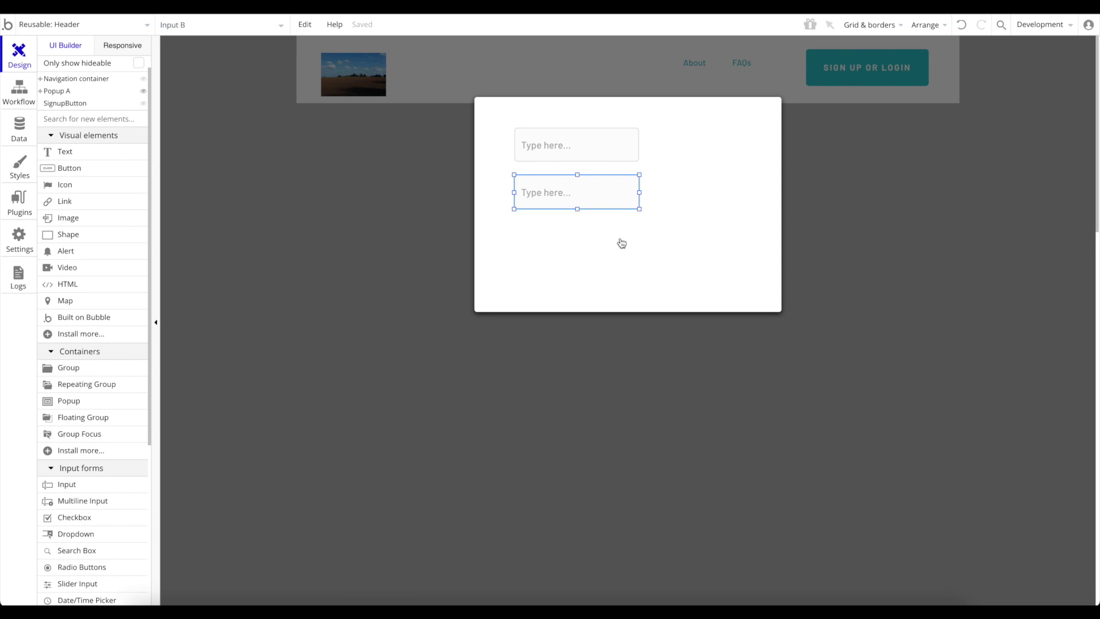
key("super+c")
key("super+v")
left_click_drag(582, 205, 576, 248)
Stretch the popup and its inner group taller.
left_click(691, 248)
left_click(763, 288)
left_click_drag(629, 313, 629, 404)
left_click(628, 289)
left_click_drag(628, 292, 626, 384)
Paste a fourth input below the third and open the top input's properties.
left_click(600, 245)
key("super+v")
left_click_drag(593, 253, 580, 295)
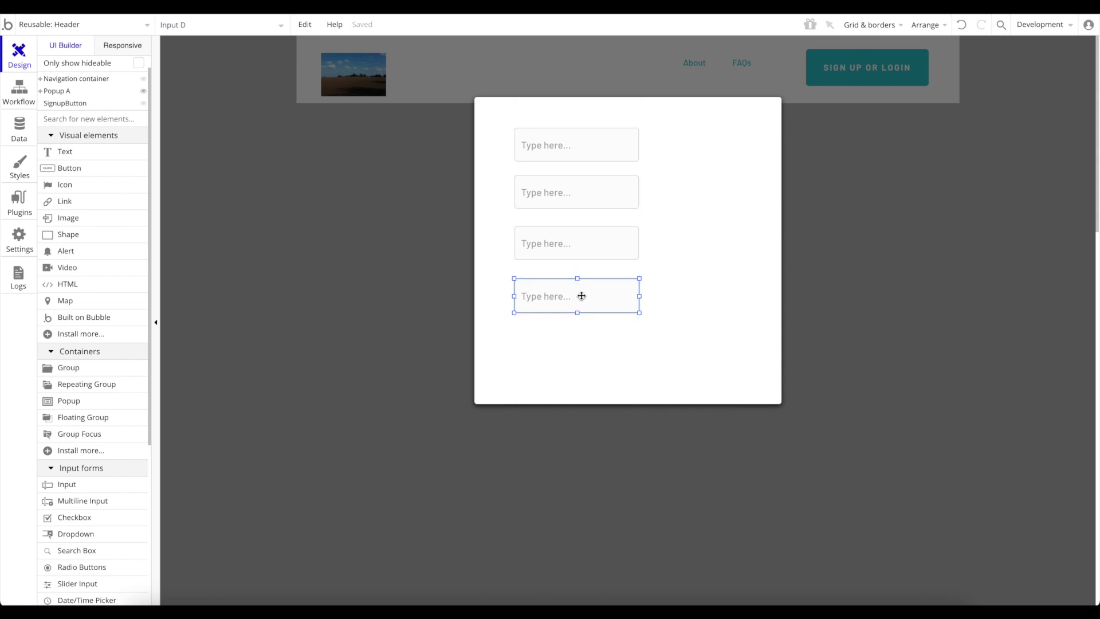
left_click(585, 142)
double_click(585, 142)
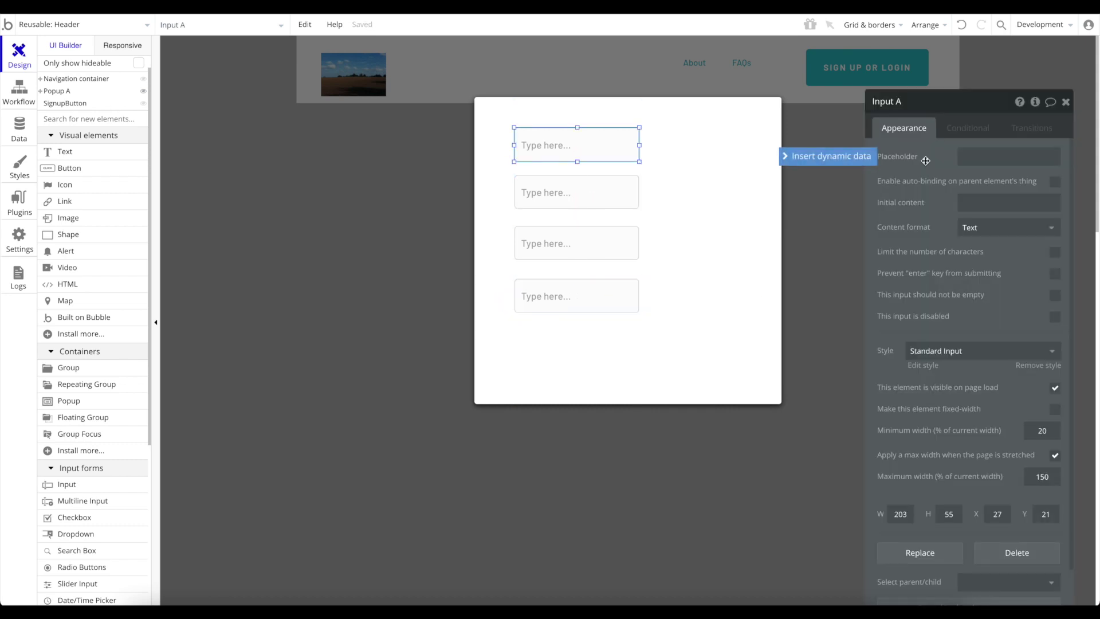
Give the first two inputs the placeholders Username and Email.
left_click(985, 155)
triple_click(1019, 157)
type("Username")
left_click(594, 200)
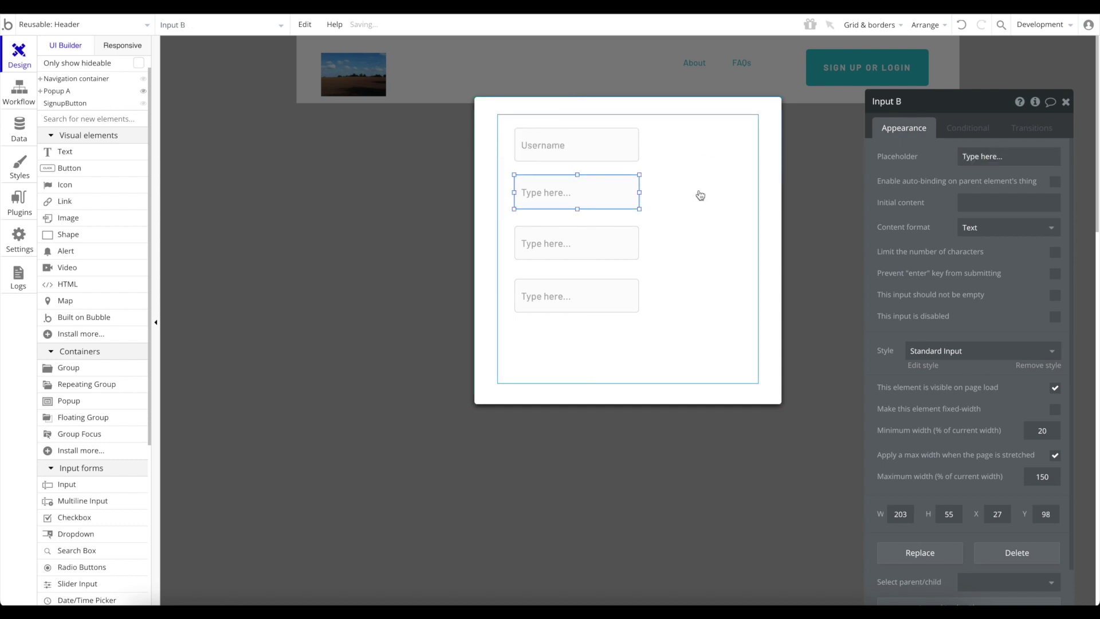
triple_click(992, 165)
type("Emai")
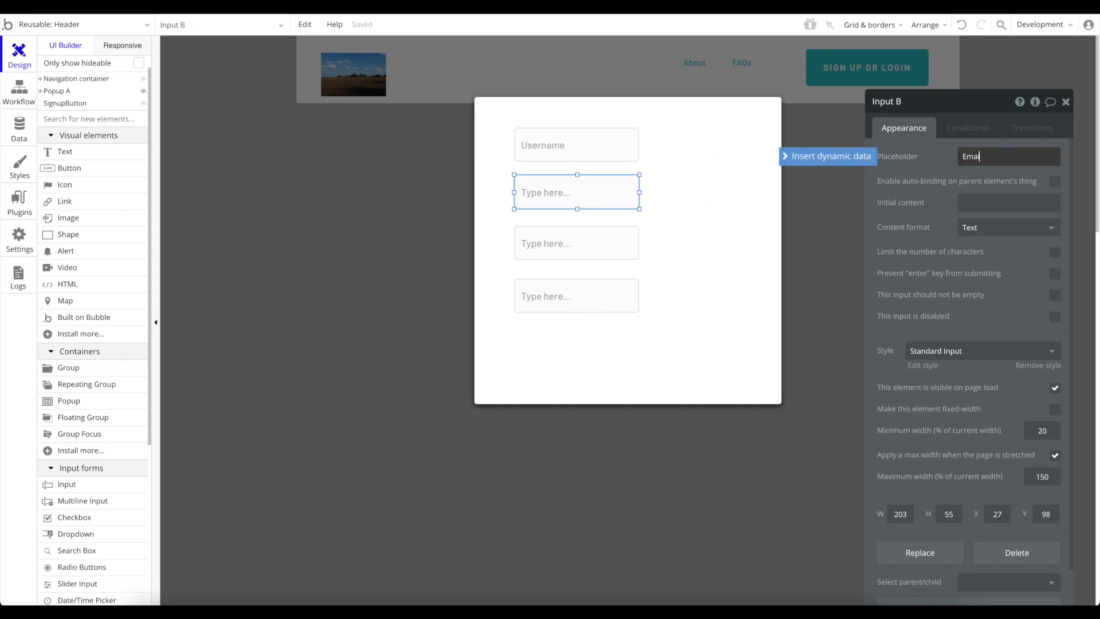
type("l")
Give the last two inputs the placeholders Password and Confirm password.
left_click(590, 248)
triple_click(1031, 156)
type("Passwor")
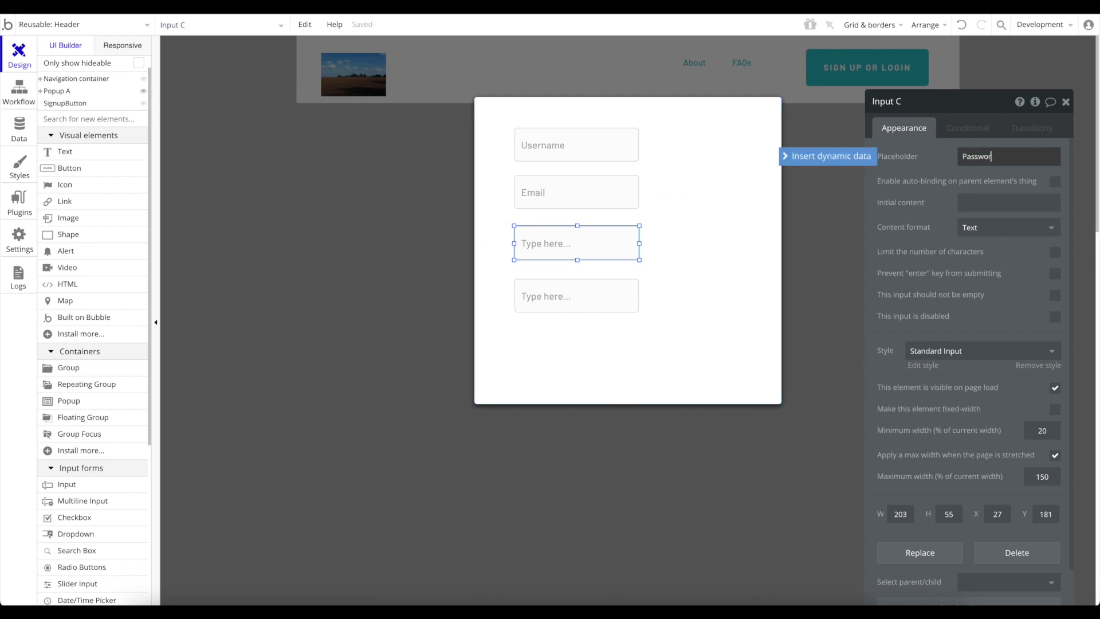
type("d")
left_click(564, 297)
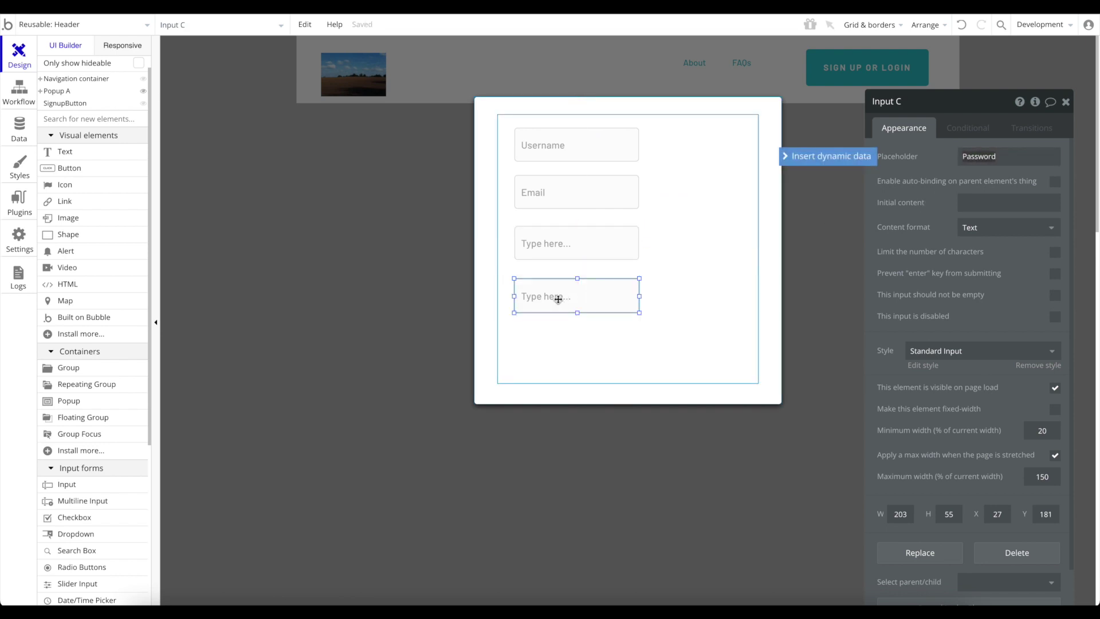
triple_click(1019, 160)
type("Confirm")
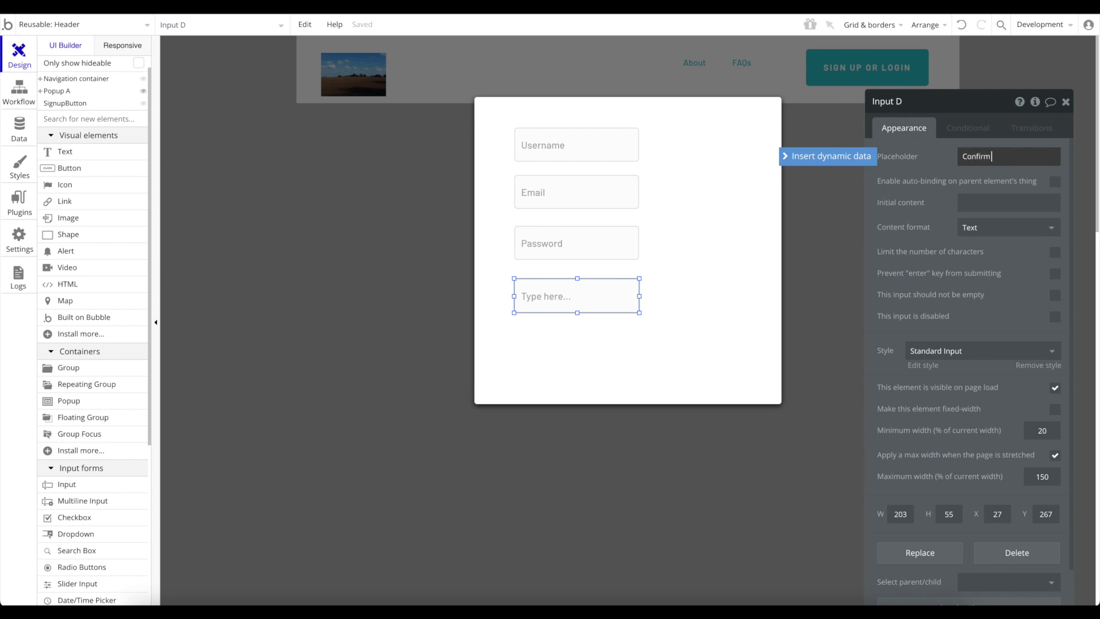
type(" password")
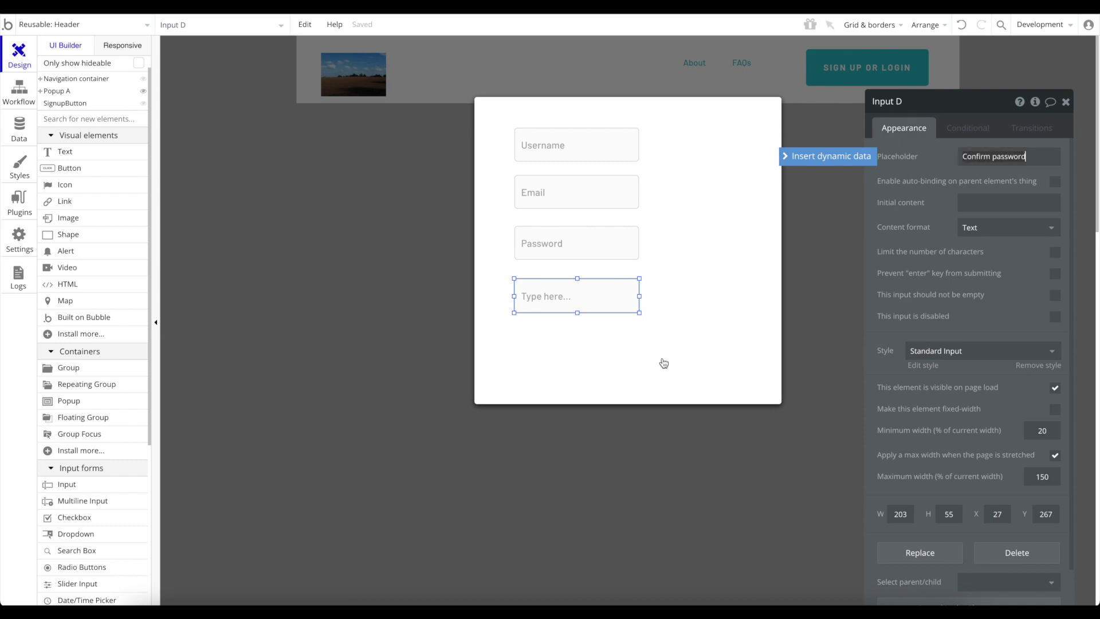
left_click(590, 358)
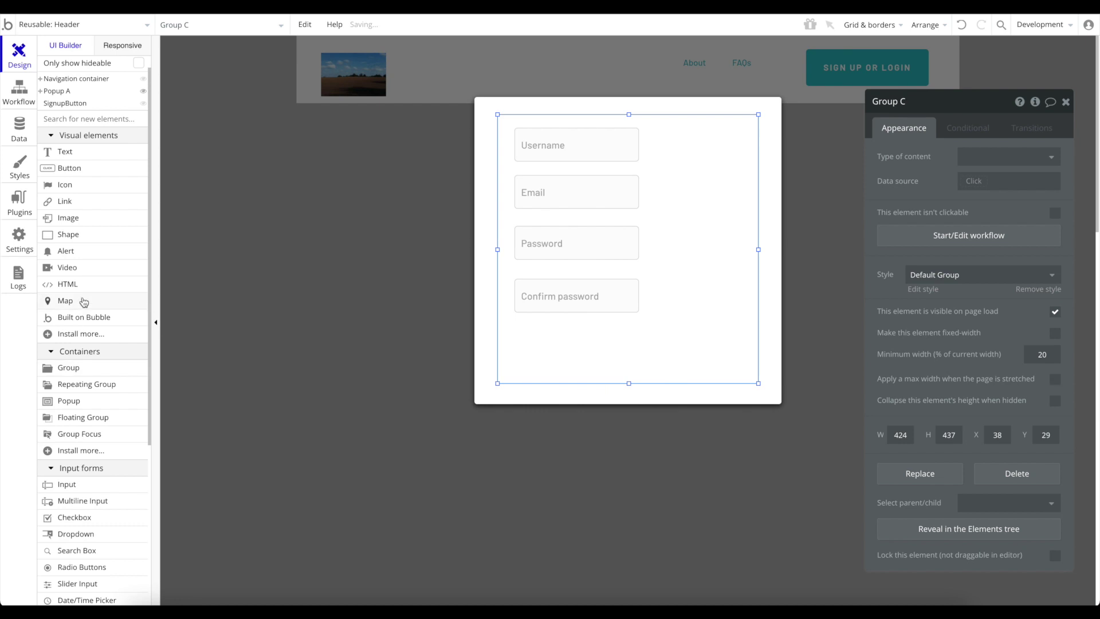
Draw a button under the Confirm password input and label it 'Sign Up!'.
scroll(85, 566, "down", 3)
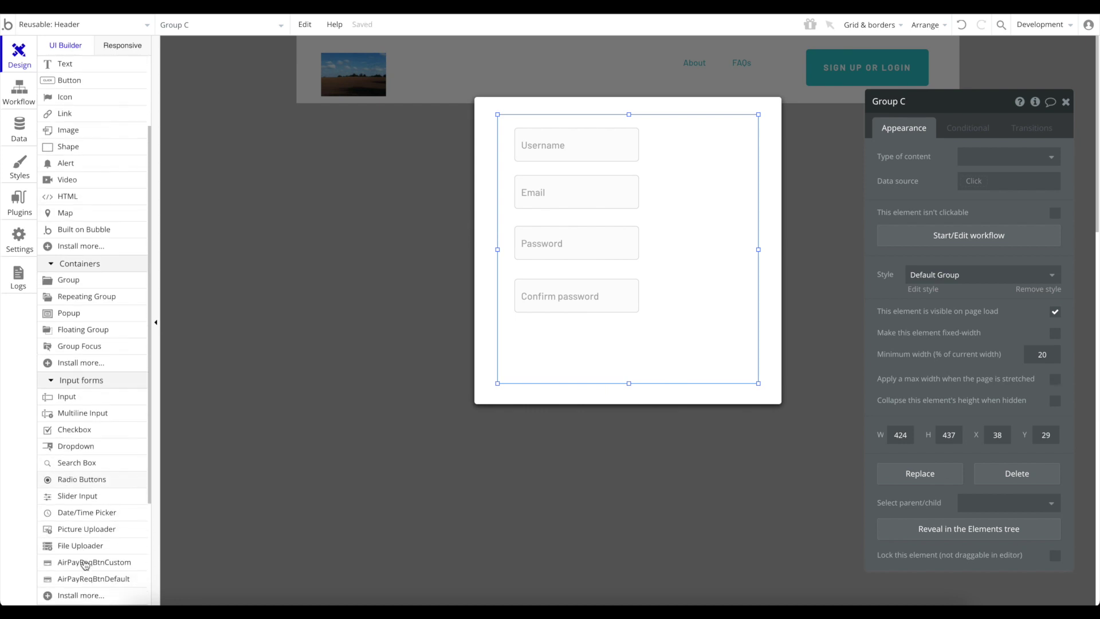
scroll(86, 562, "up", 2)
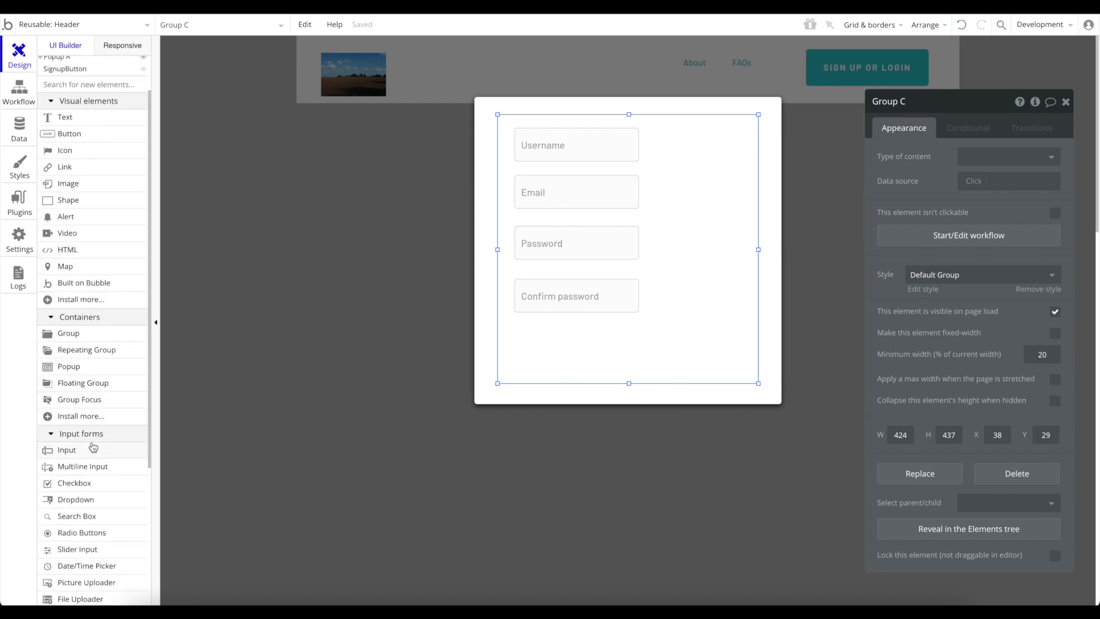
scroll(93, 403, "up", 1)
left_click(72, 187)
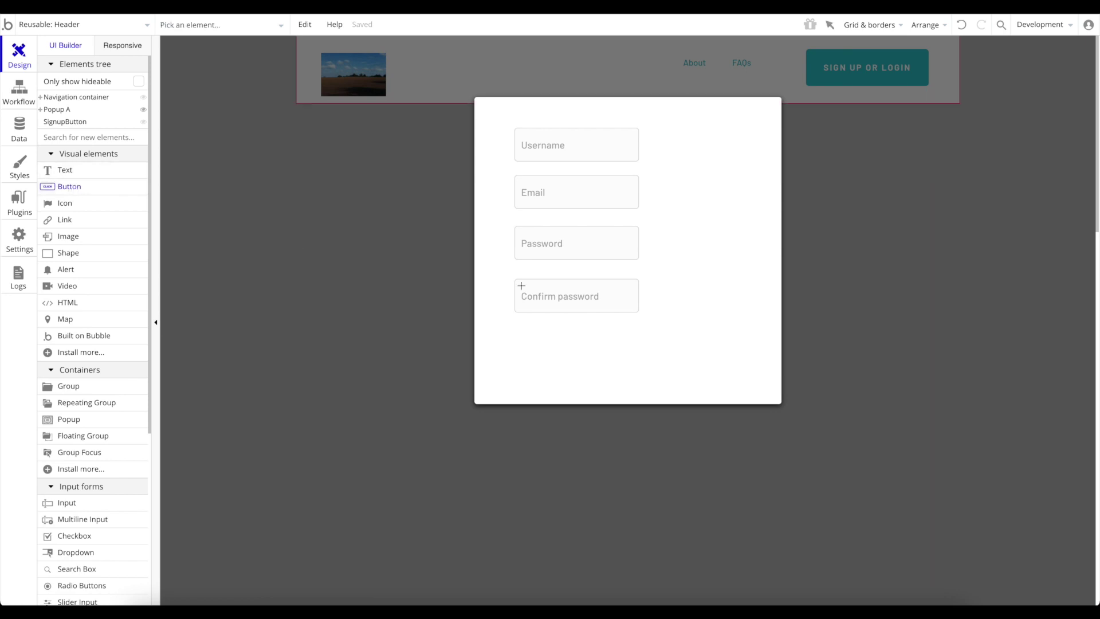
left_click_drag(569, 327, 706, 365)
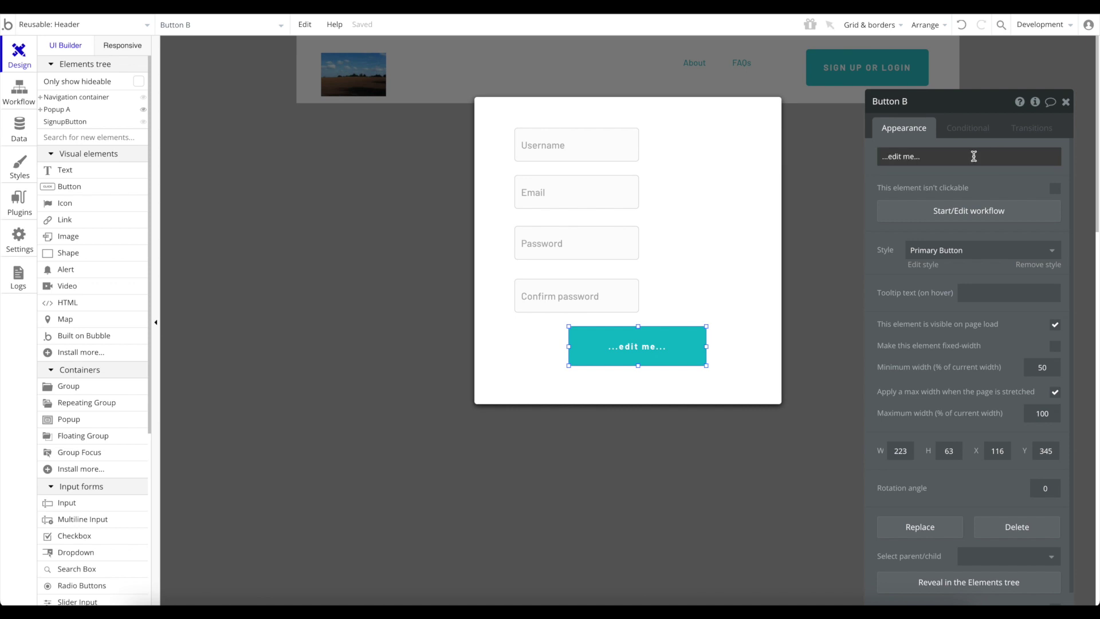
left_click(974, 156)
type("Sign U")
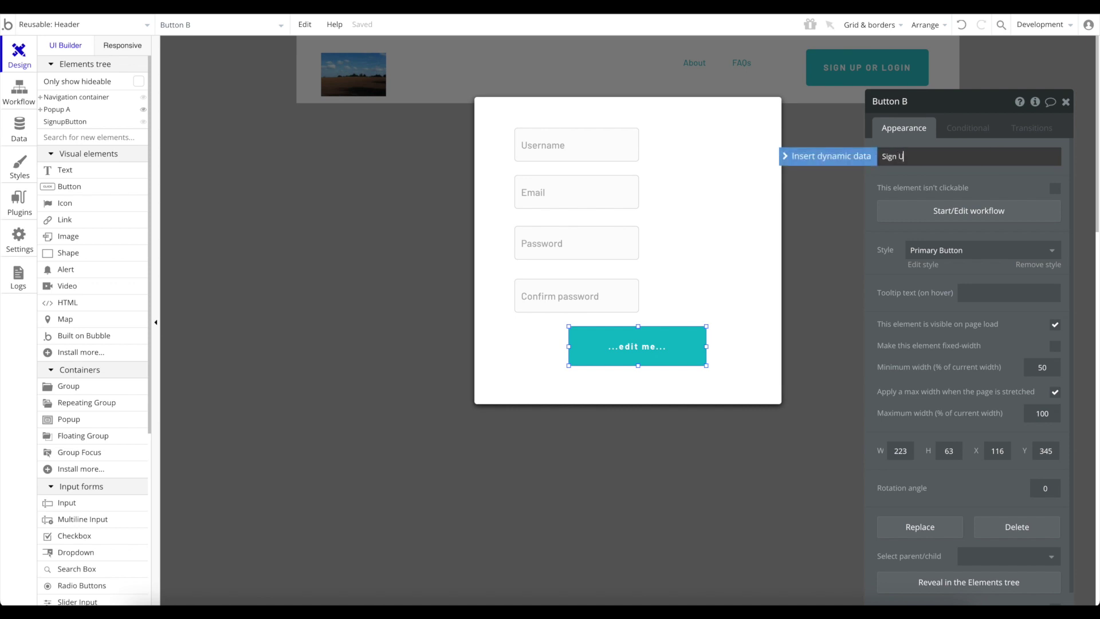
type("p!")
left_click(583, 137)
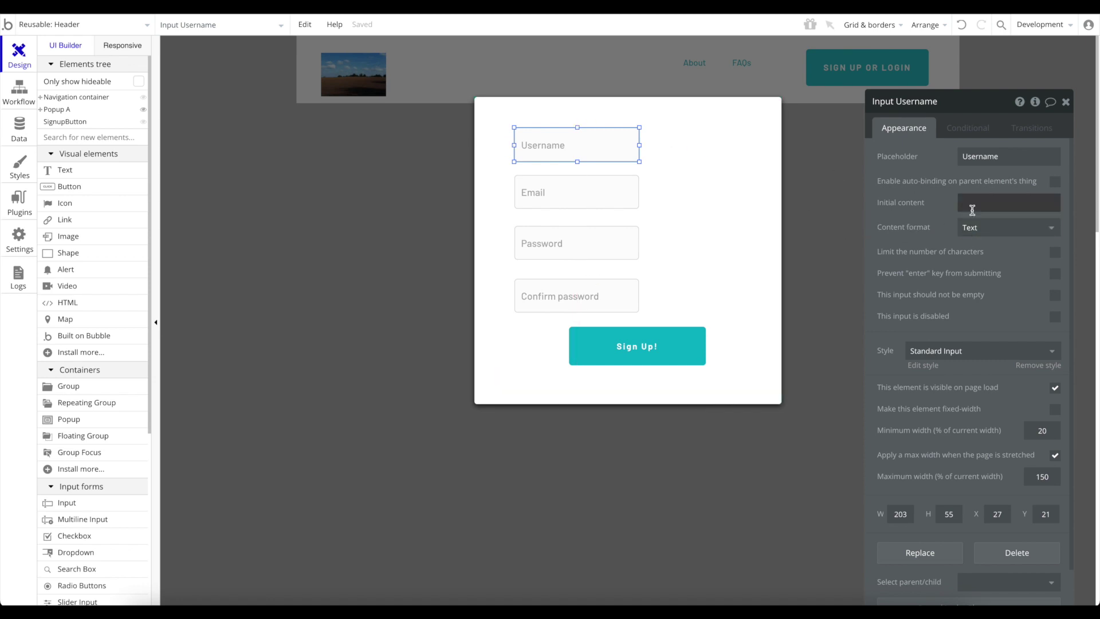
Set content format to Email for the Email input and Password for both password inputs.
left_click(585, 201)
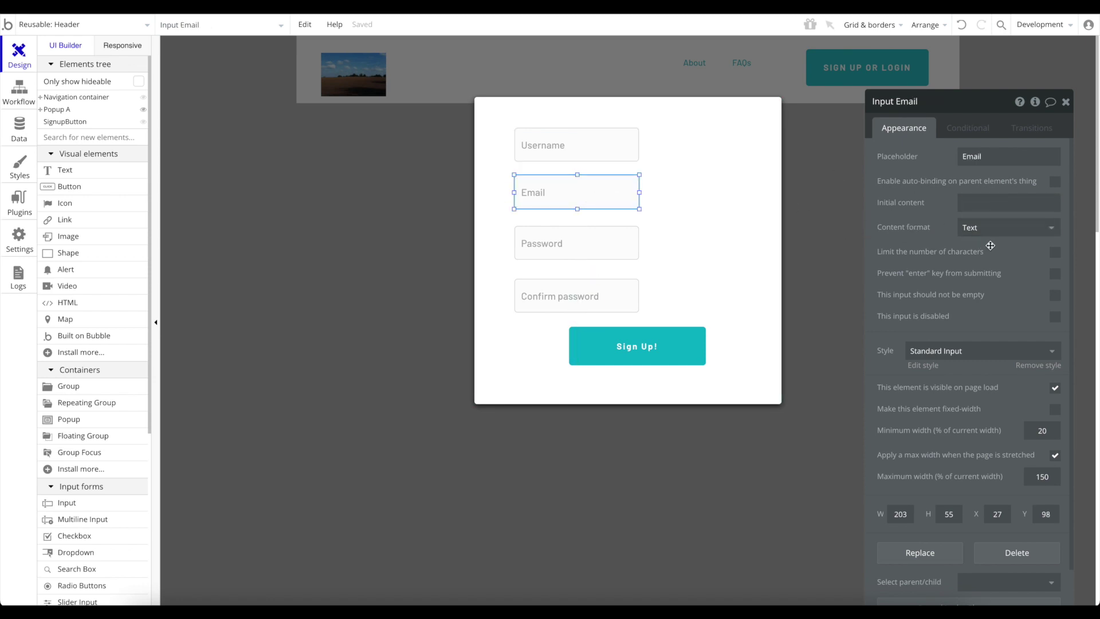
left_click(1006, 232)
left_click(1002, 265)
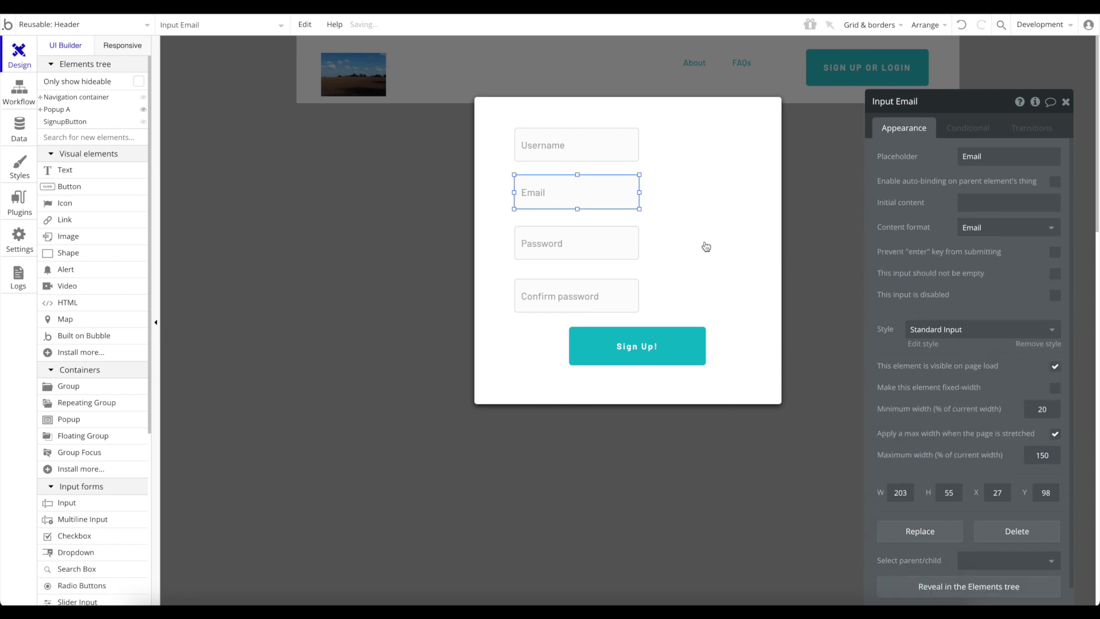
left_click(623, 243)
left_click(1011, 229)
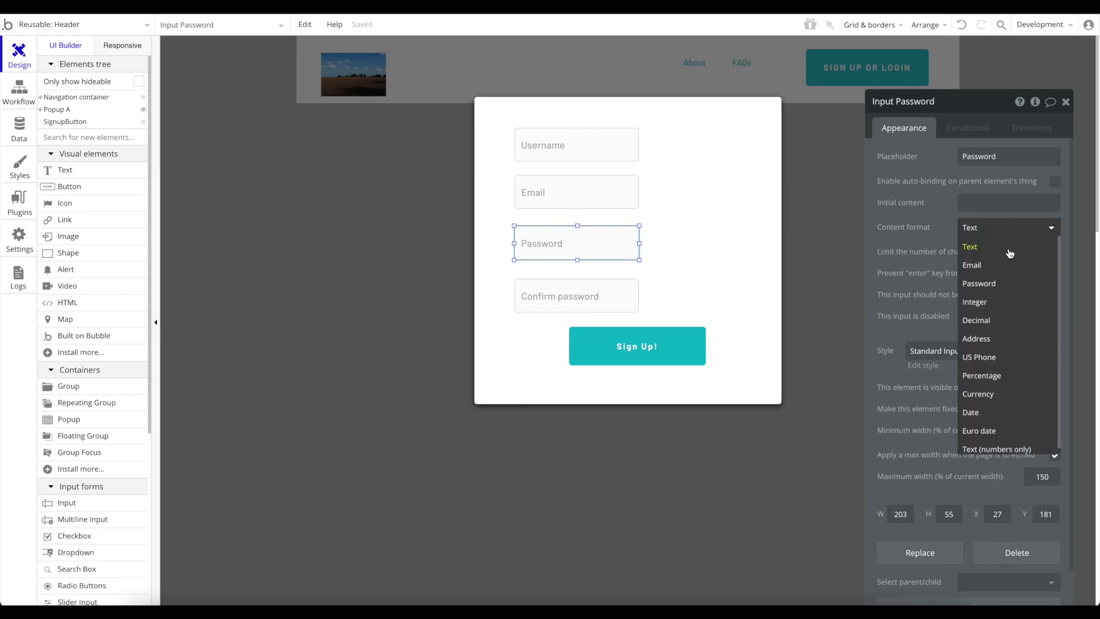
left_click(1007, 284)
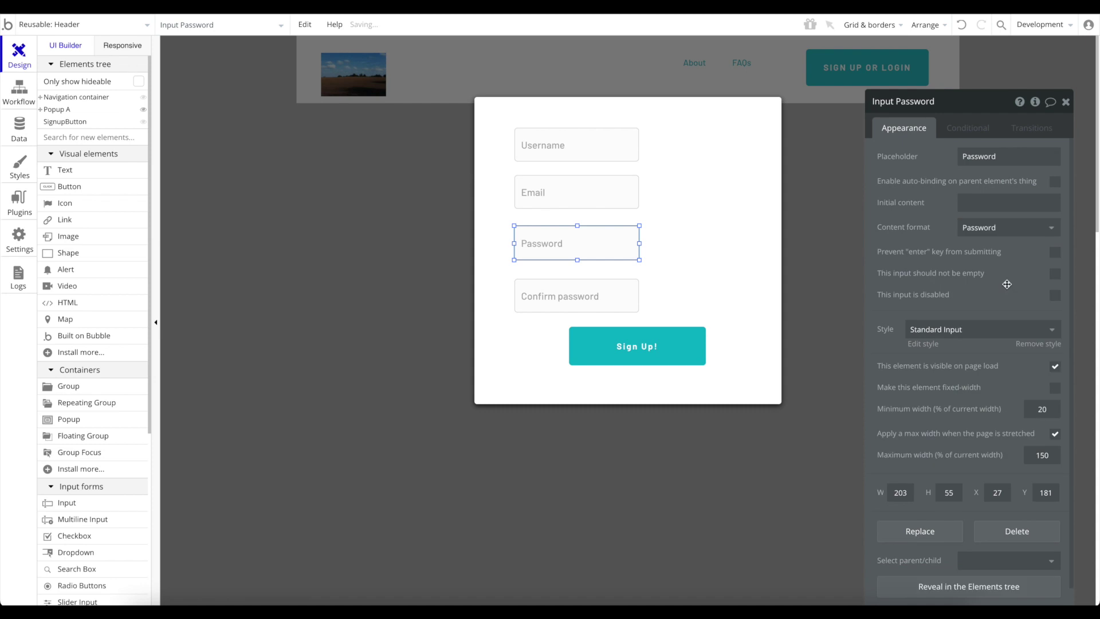
left_click(599, 293)
left_click(998, 232)
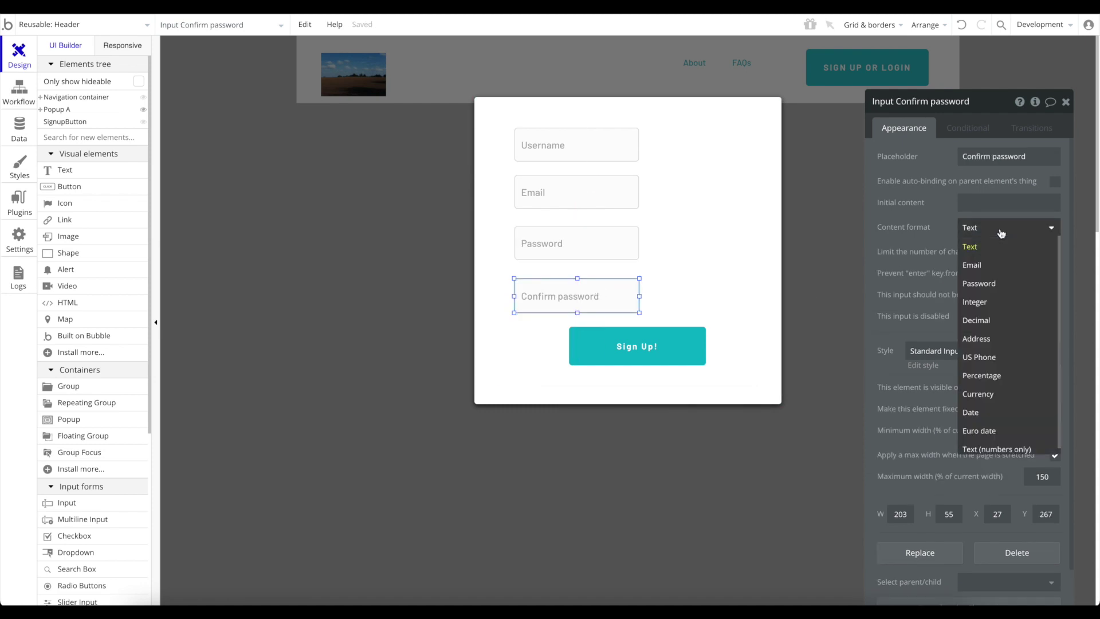
left_click(1007, 283)
left_click(719, 220)
Nudge Confirm password slightly upward and check alignment of the inputs and Sign Up! button.
left_click_drag(594, 297, 593, 294)
left_click(495, 264)
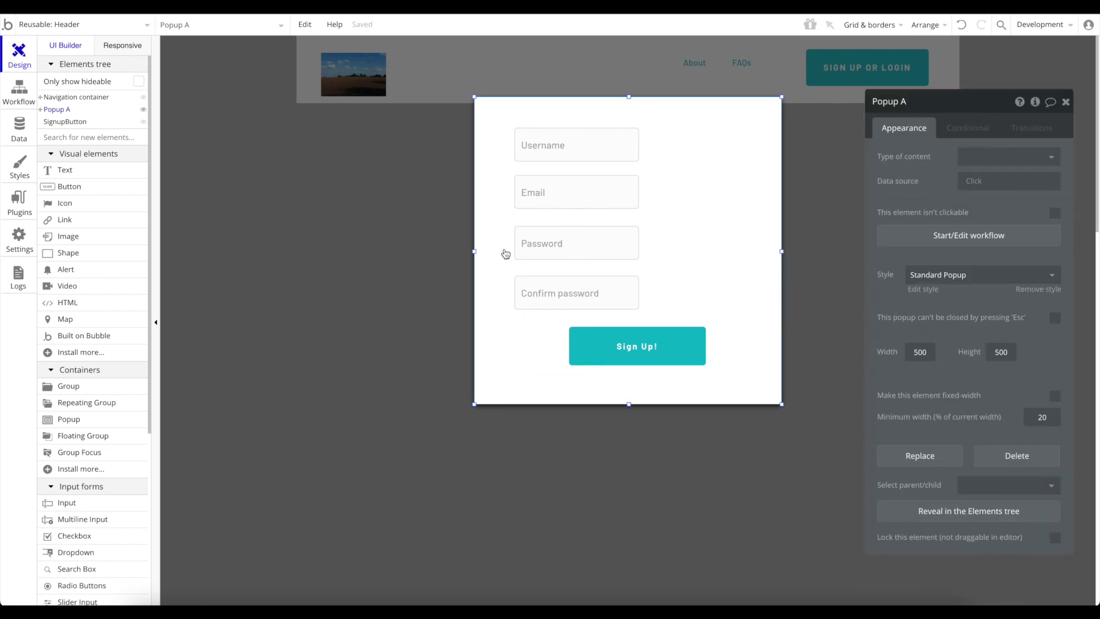
left_click(591, 154)
left_click(600, 151)
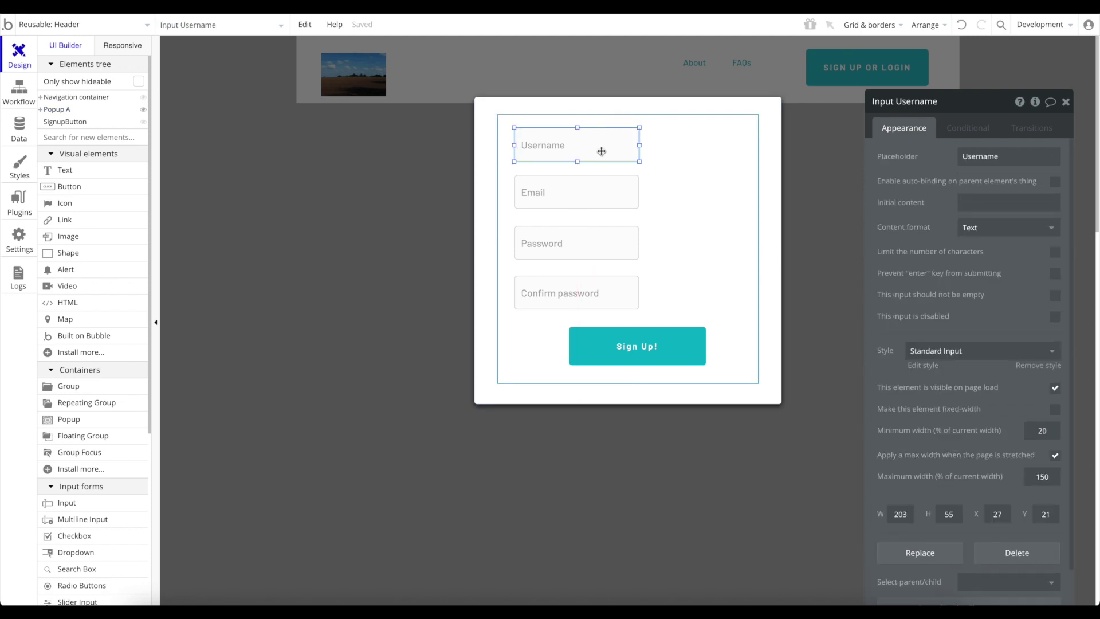
left_click(587, 223)
left_click(589, 191)
left_click(590, 256)
left_click(589, 302)
left_click(656, 357)
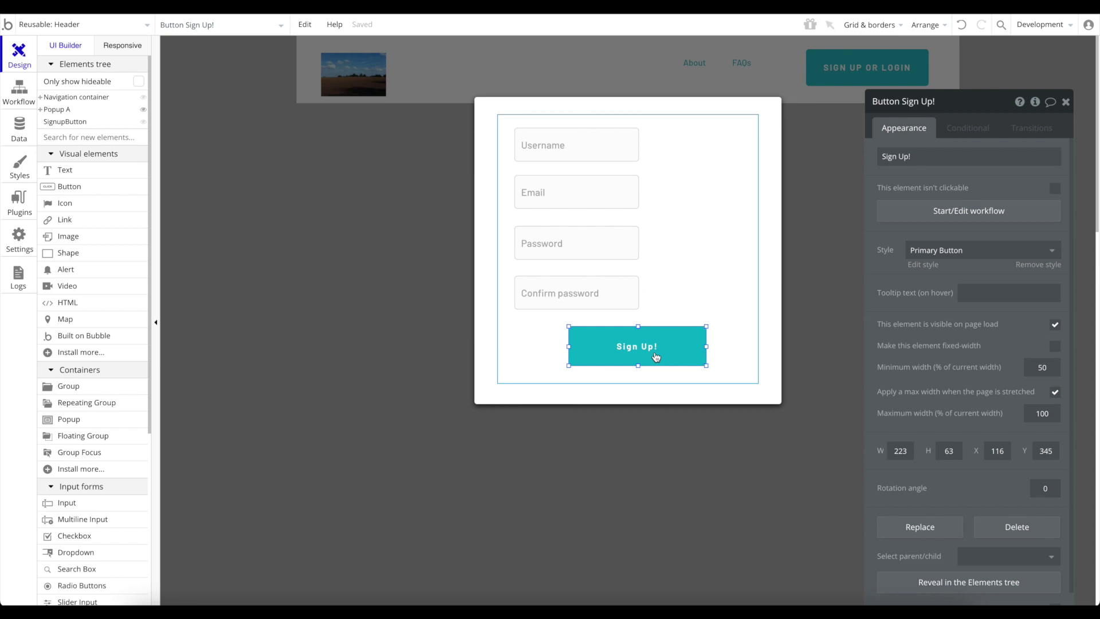
Add an Account > Sign the user up action to the Sign Up! button's workflow.
left_click(976, 217)
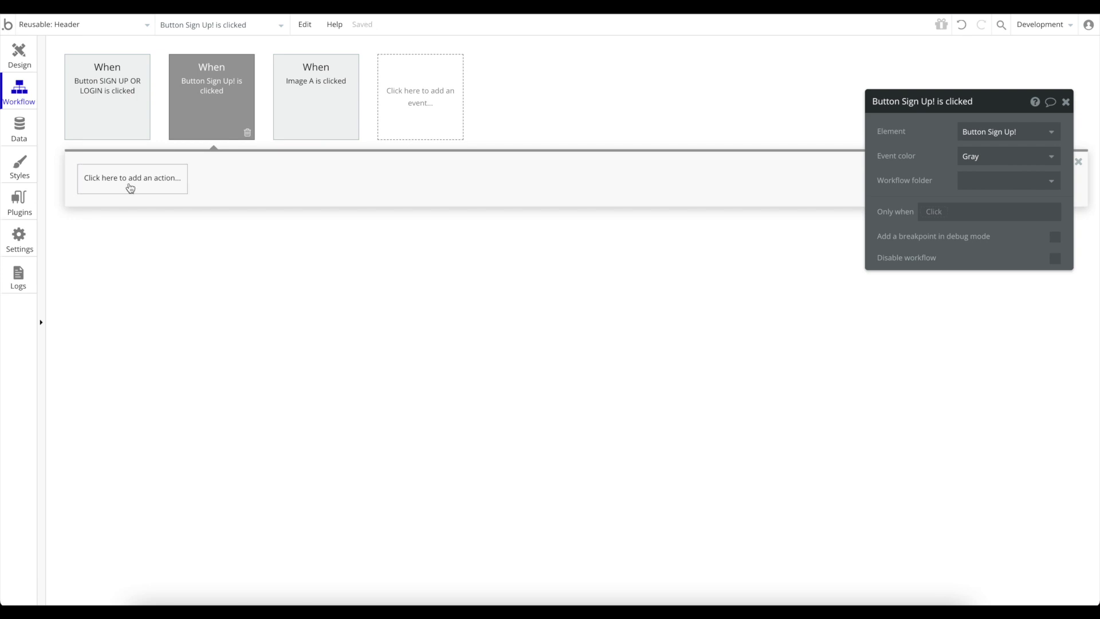
left_click(131, 179)
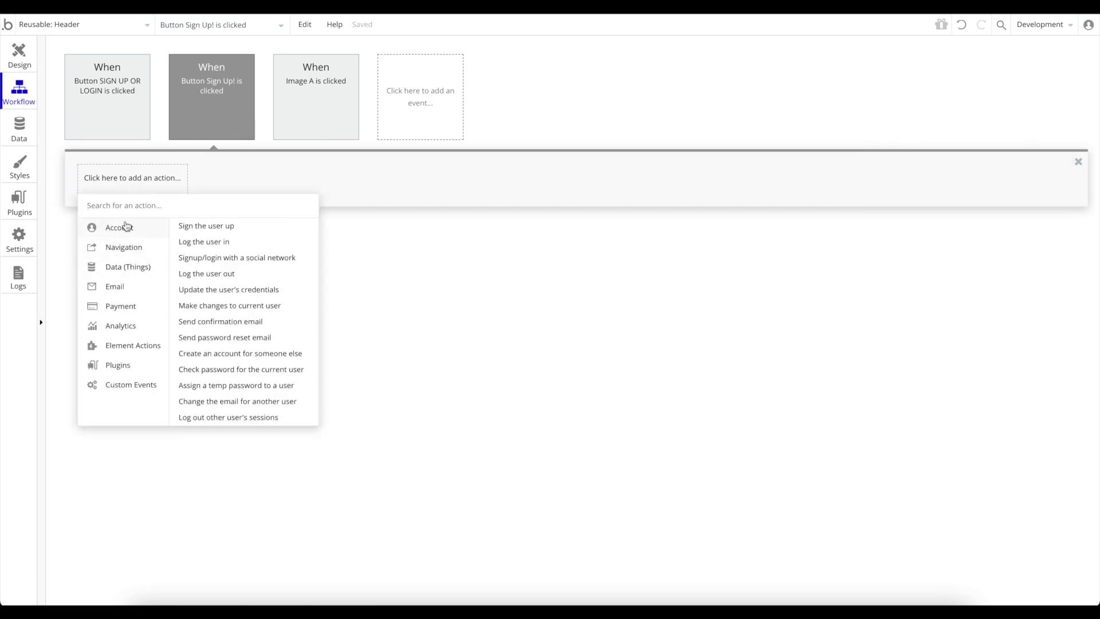
left_click(207, 228)
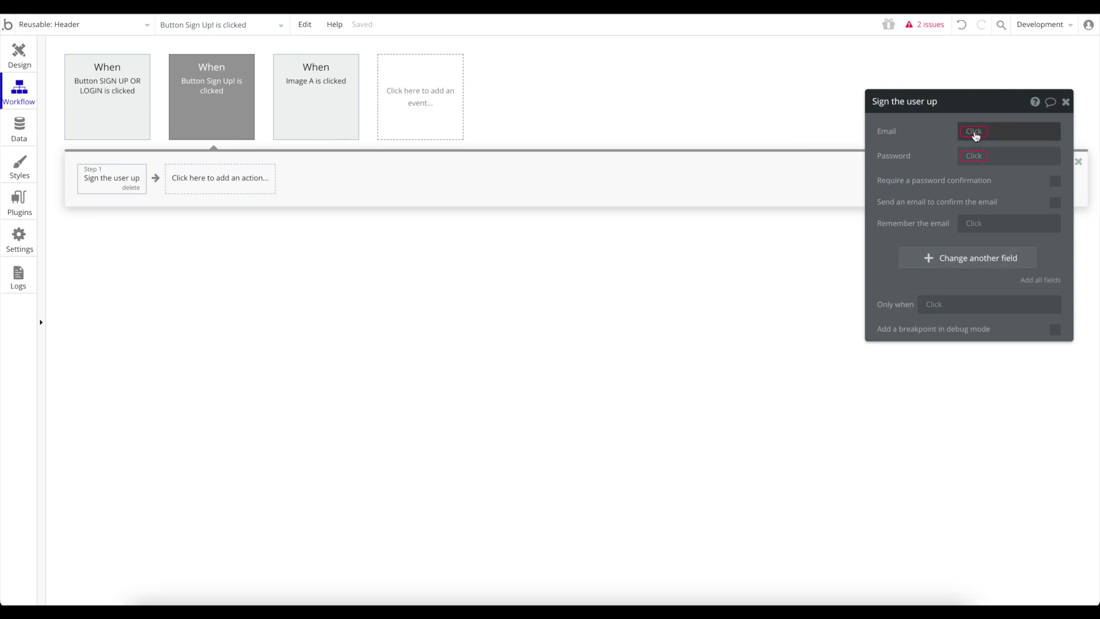
Set the sign-up Email to Input Email's value and Password to Input Password's value.
left_click(976, 133)
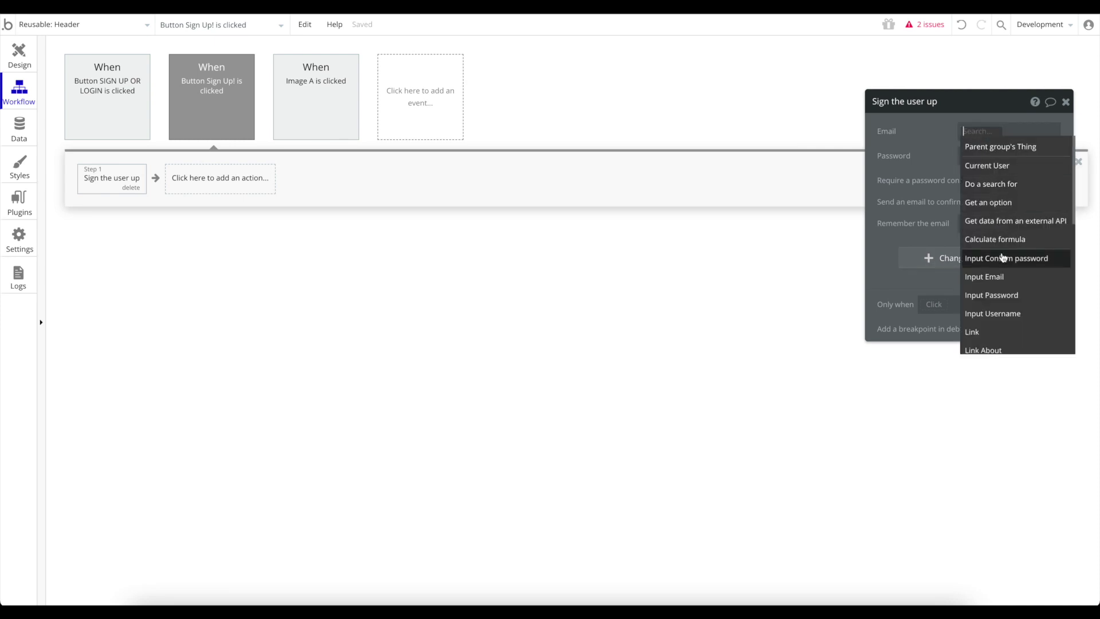
left_click(990, 277)
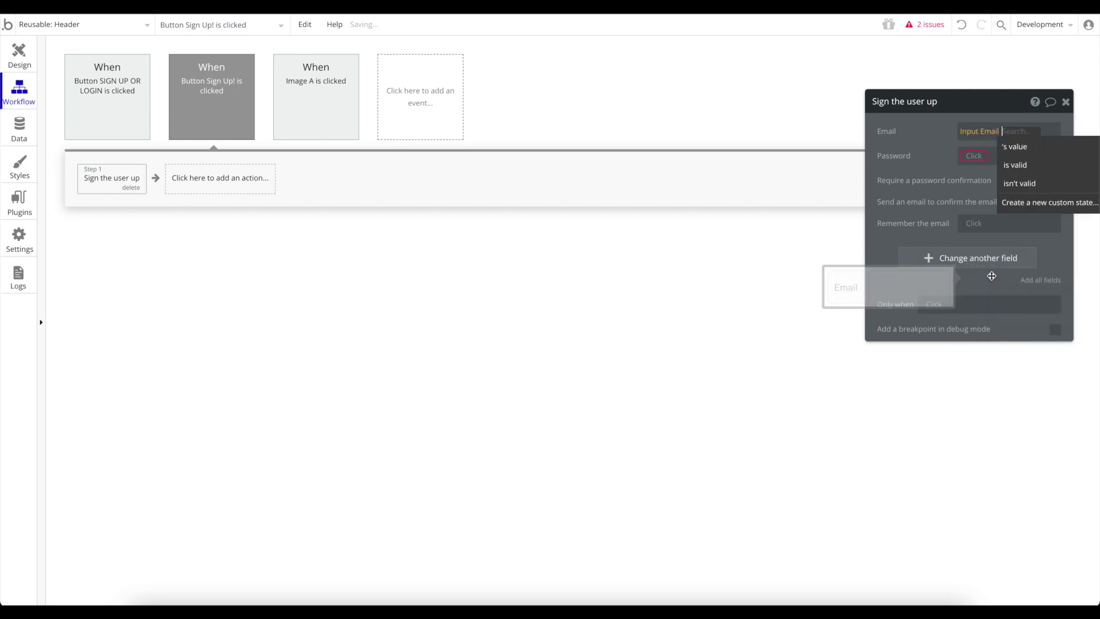
left_click(1046, 148)
left_click(974, 156)
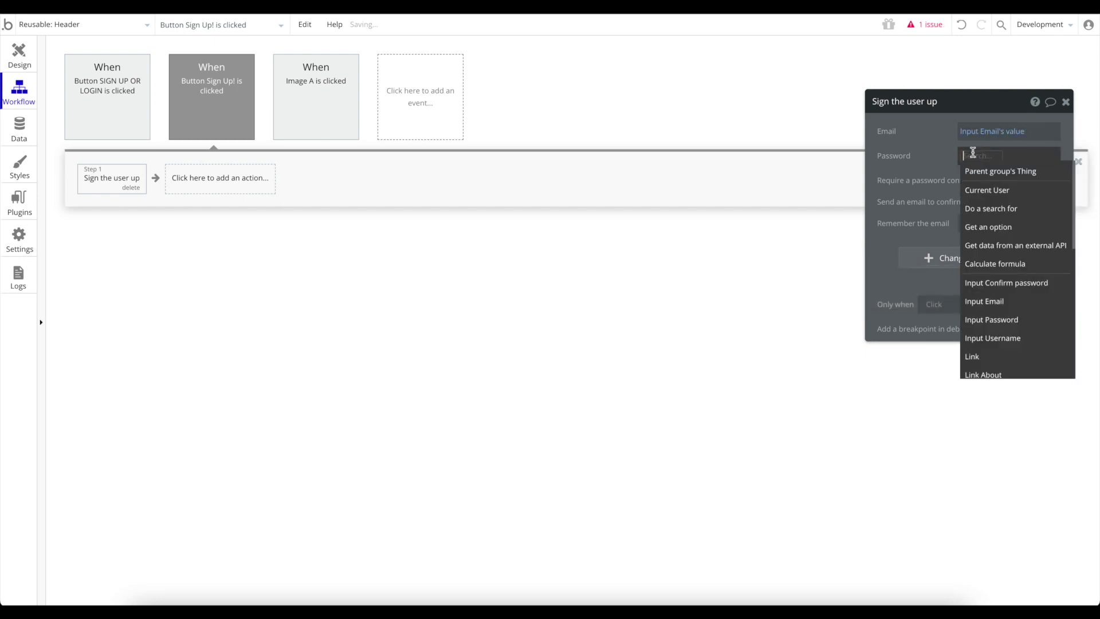
left_click(994, 317)
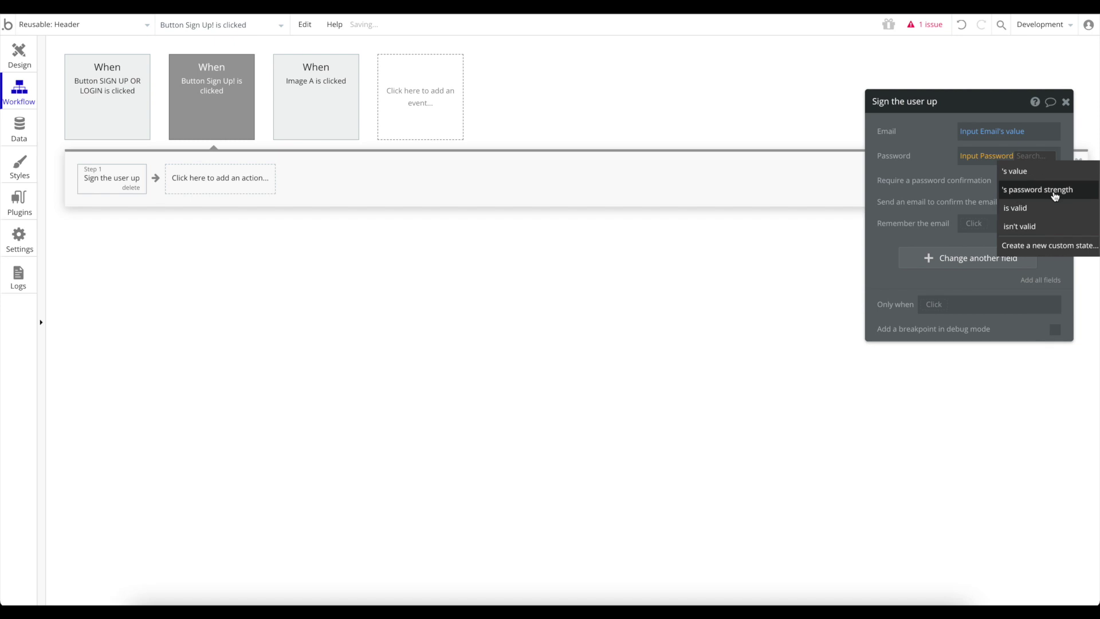
left_click(1055, 174)
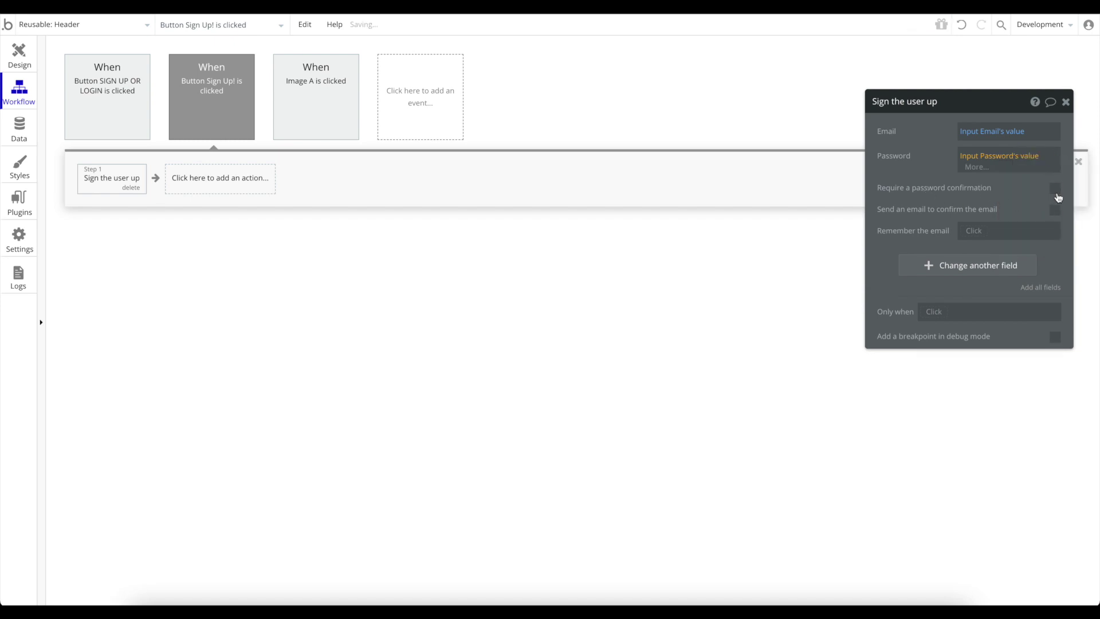
left_click(1058, 193)
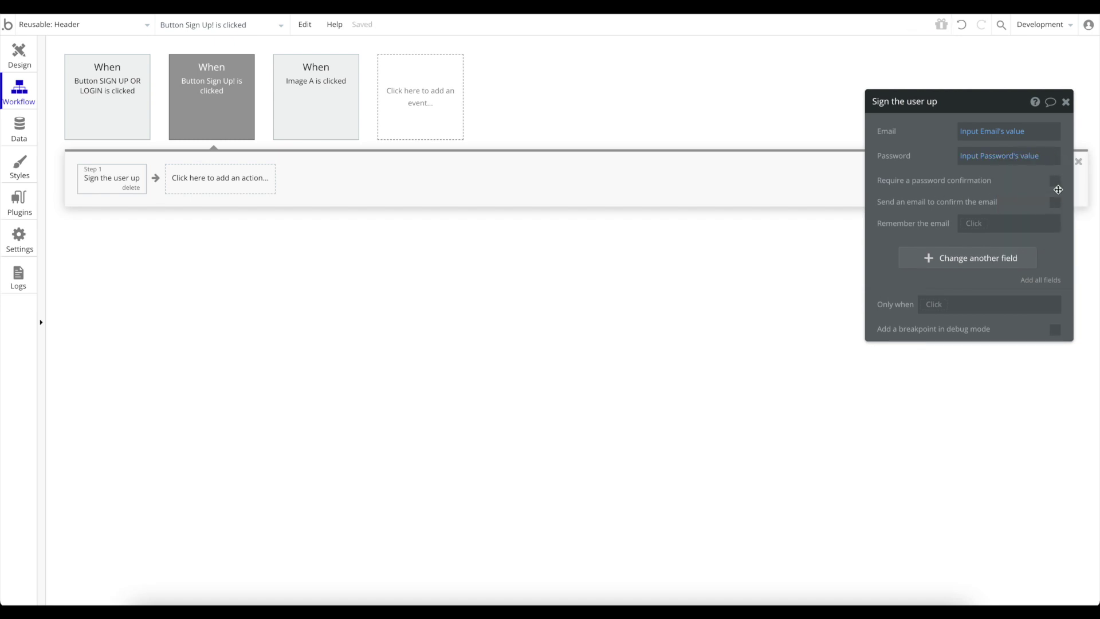
Require password confirmation, taken from Input Confirm password's value.
left_click(1055, 181)
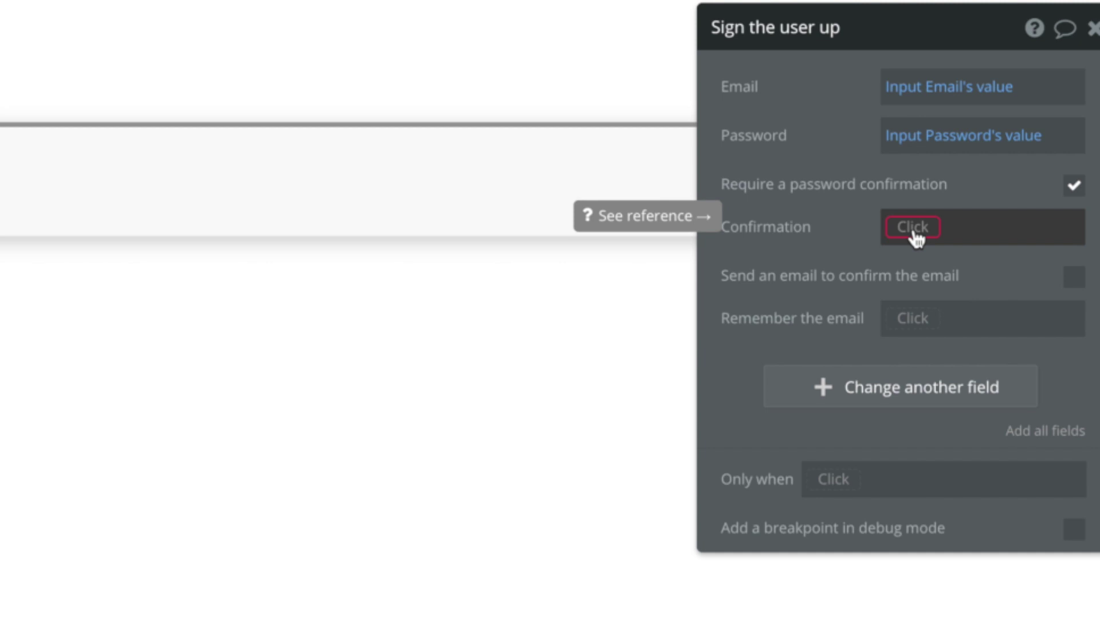
left_click(915, 235)
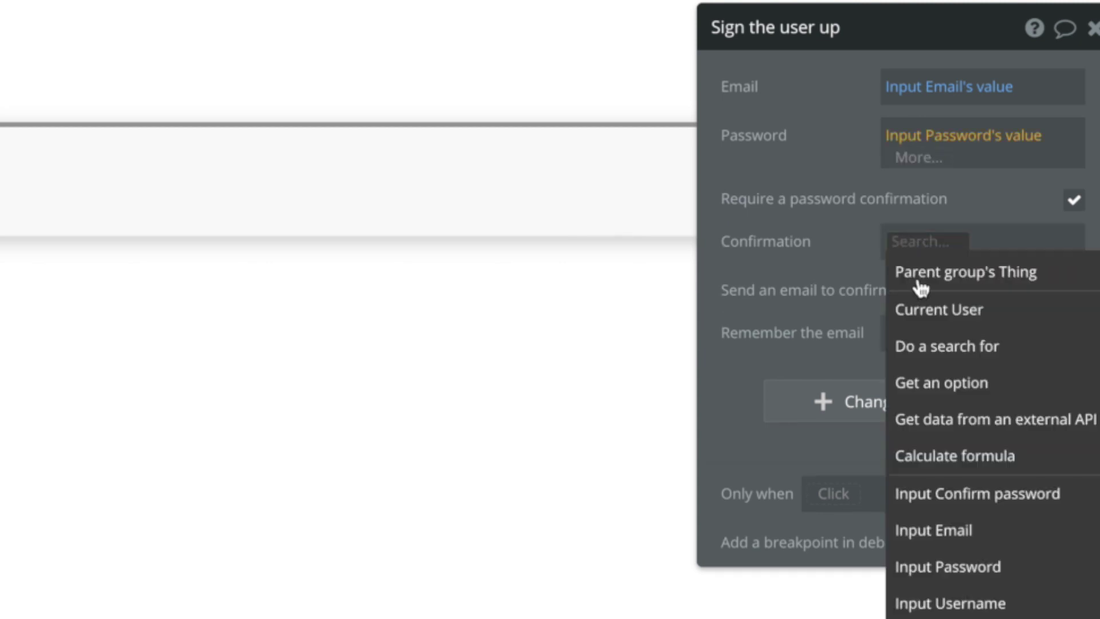
left_click(916, 496)
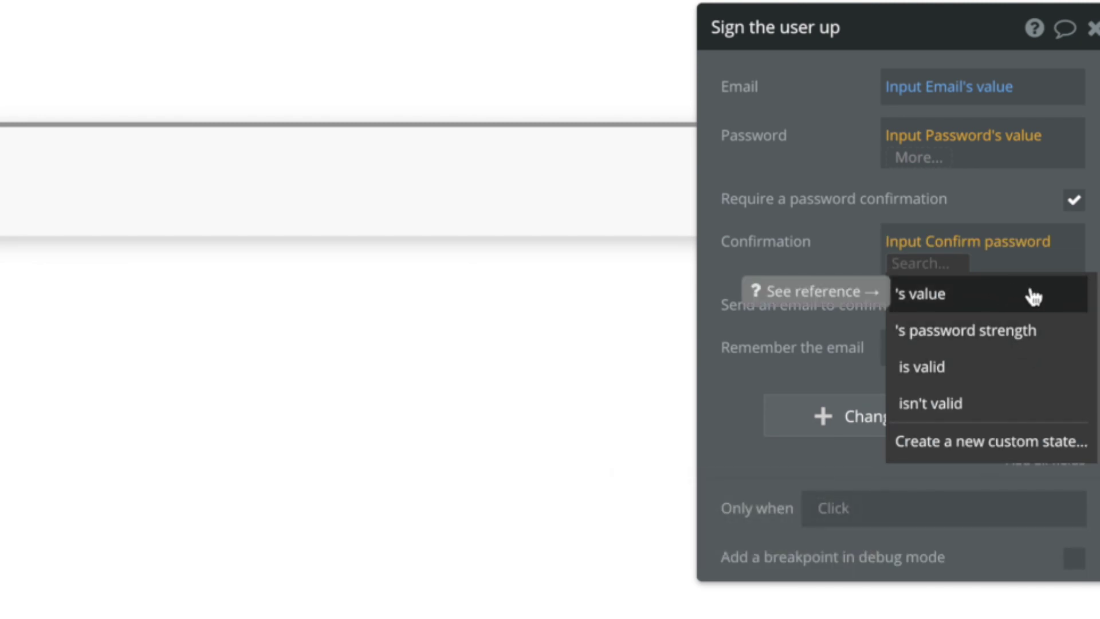
left_click(1001, 301)
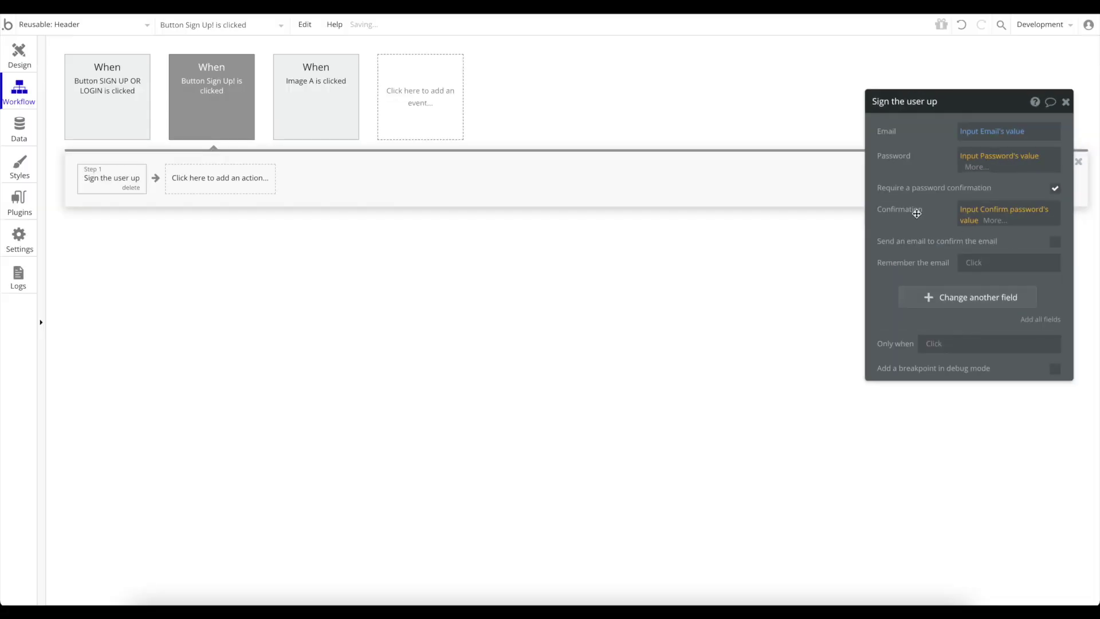
left_click(19, 60)
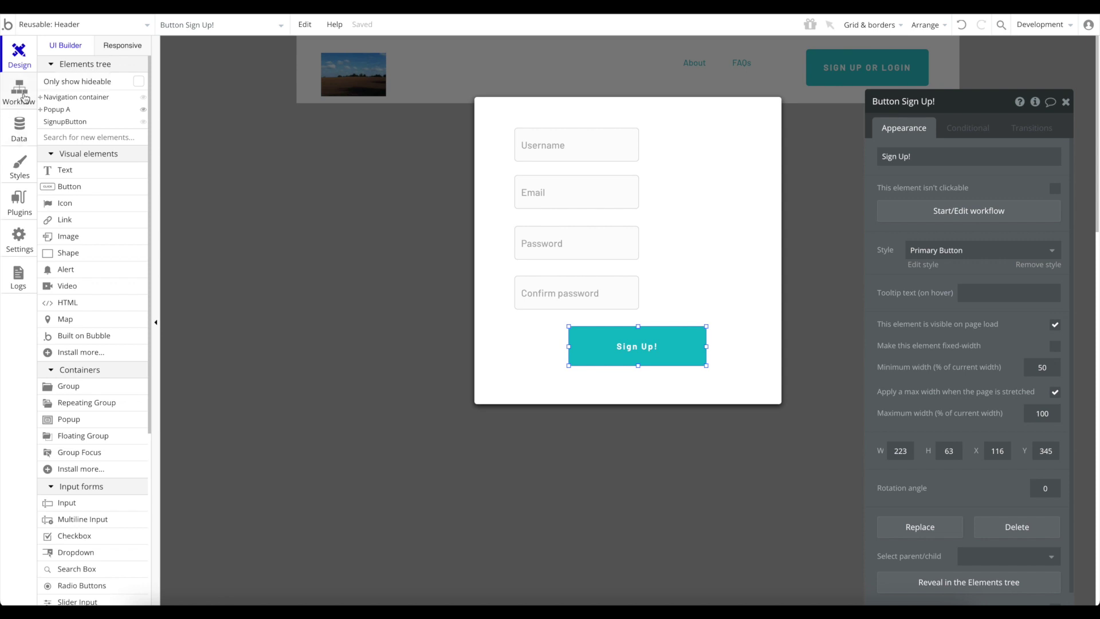
left_click(22, 92)
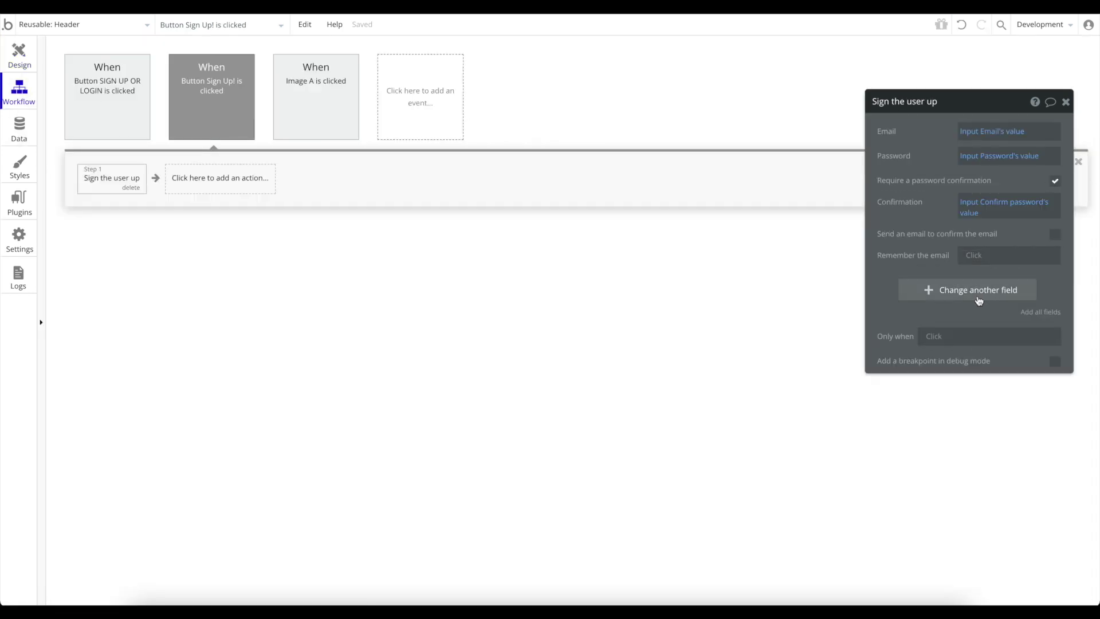
Add a Name field set to Input Username's value, then close the action settings.
left_click(967, 291)
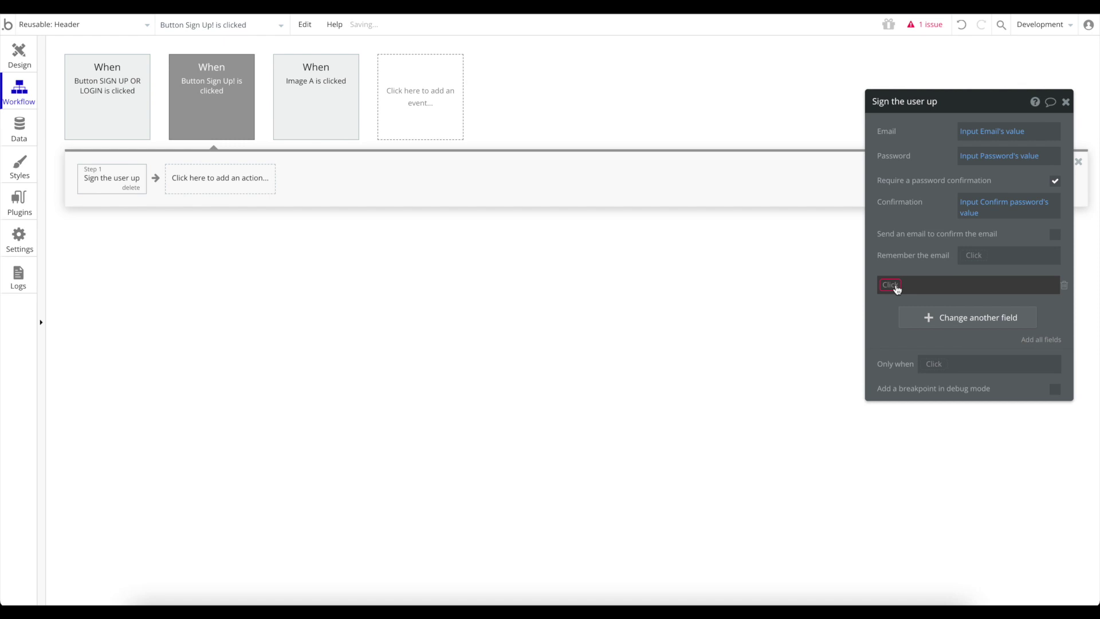
left_click(896, 285)
left_click(898, 297)
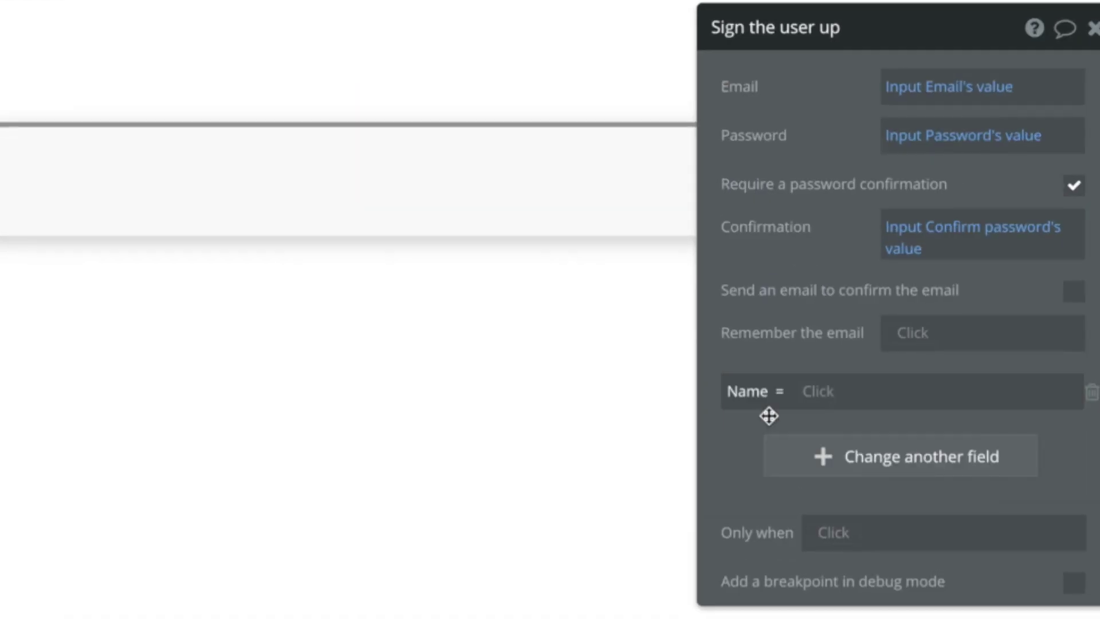
left_click(823, 394)
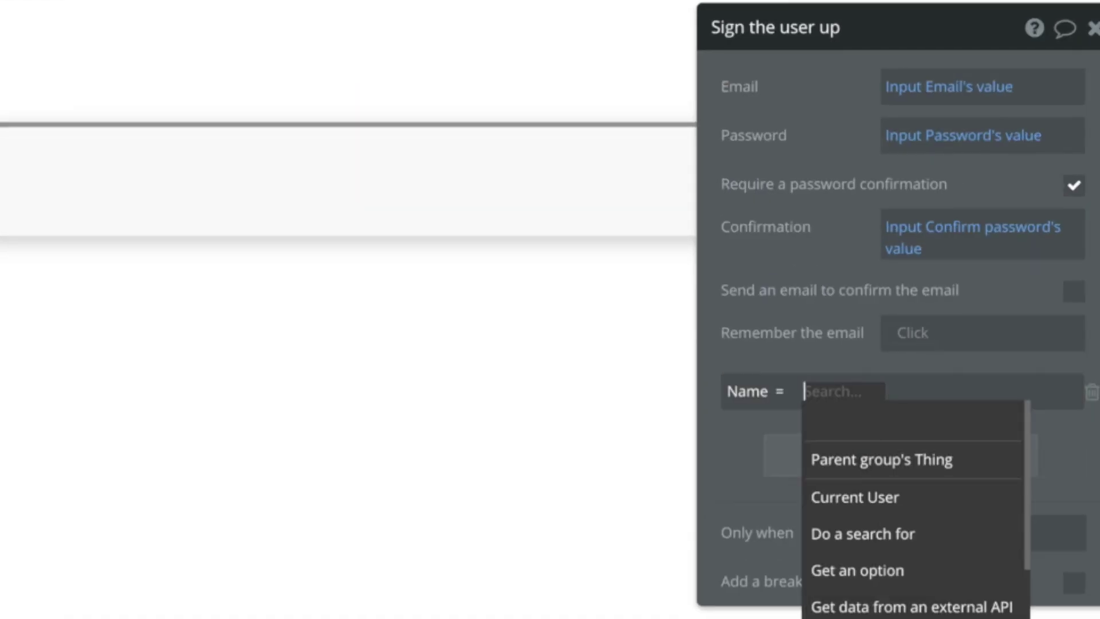
left_click(940, 616)
left_click(988, 423)
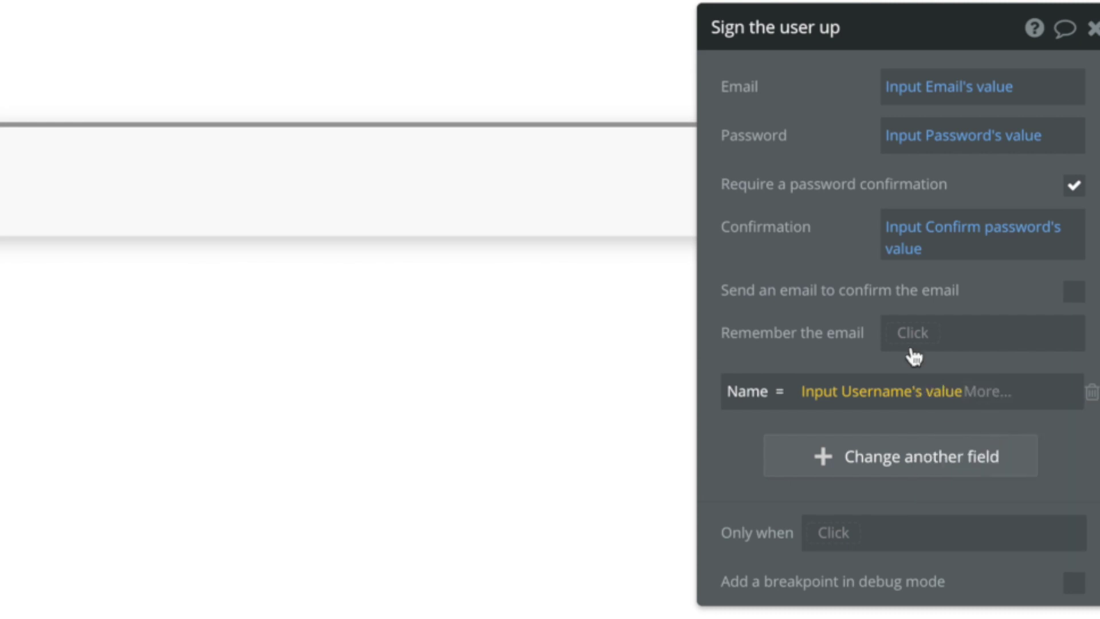
left_click(256, 387)
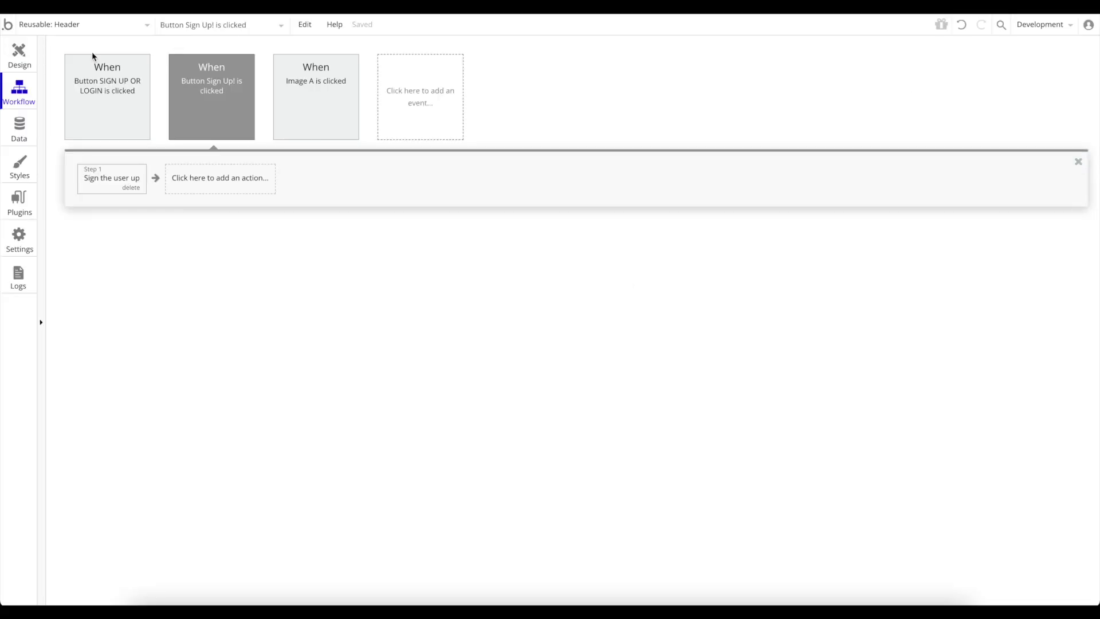
Delete the two newest test users from App data > All Users, then return to Design.
left_click(19, 127)
left_click(231, 80)
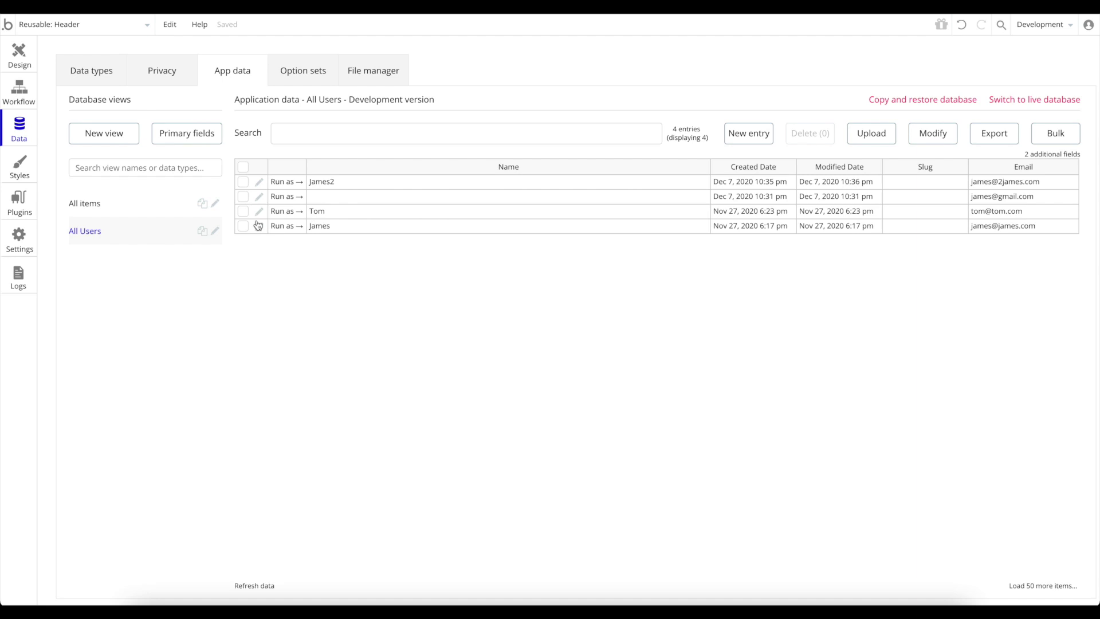
left_click(243, 197)
left_click(243, 182)
left_click(833, 139)
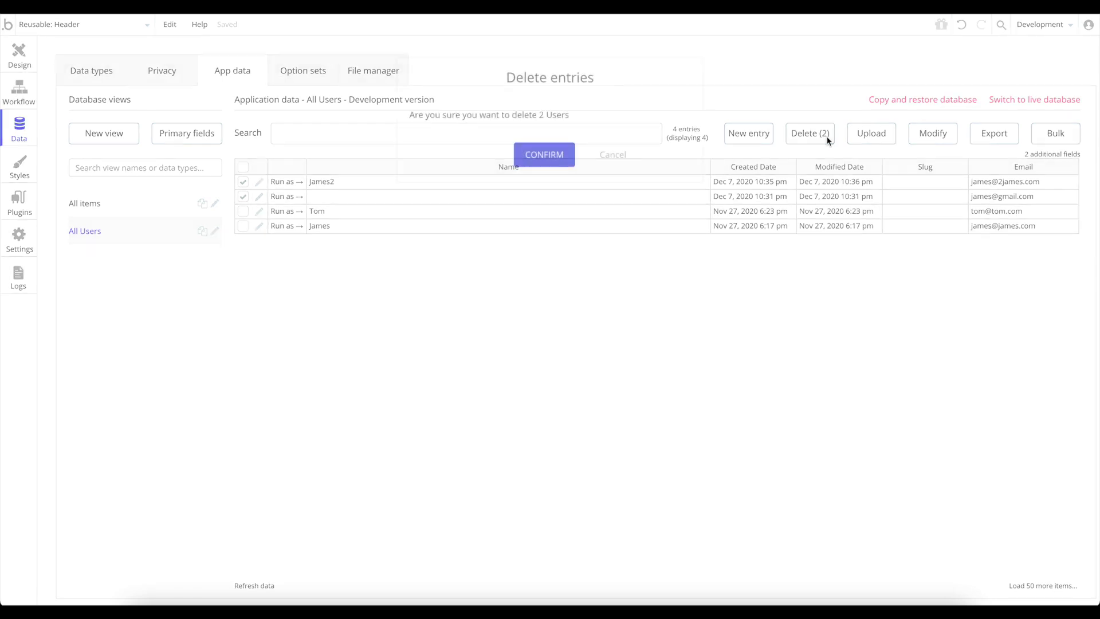
left_click(553, 158)
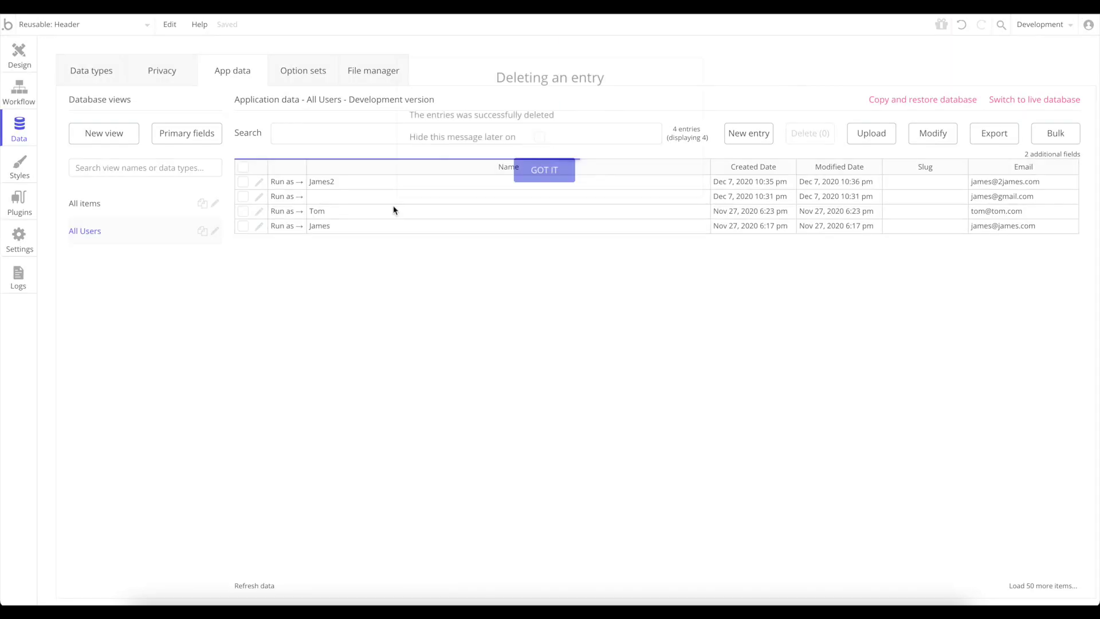
left_click(546, 172)
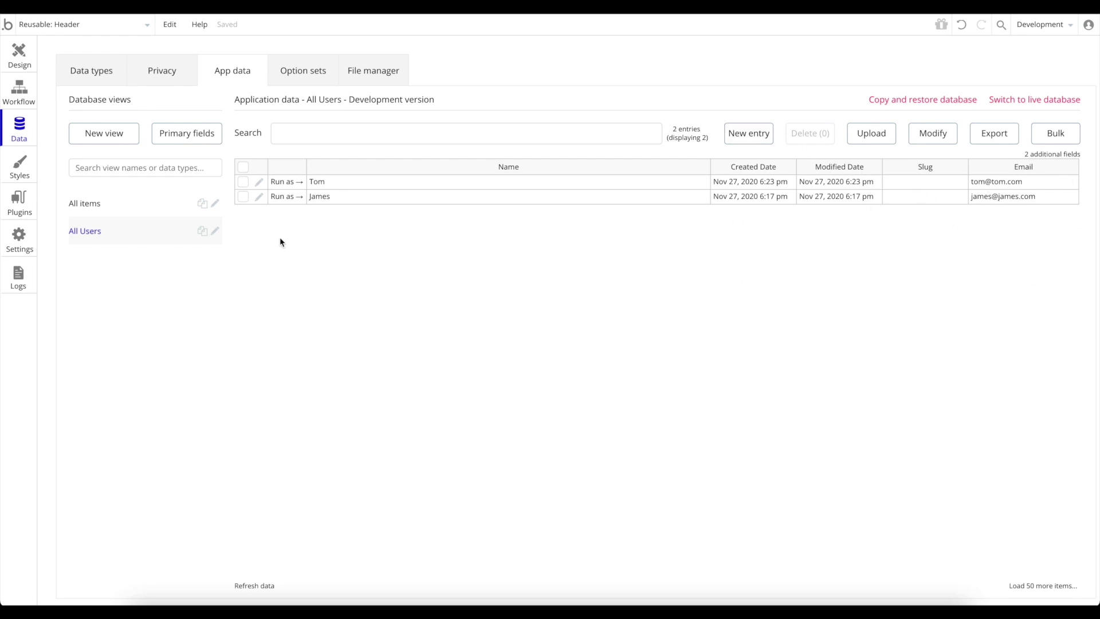
left_click(29, 62)
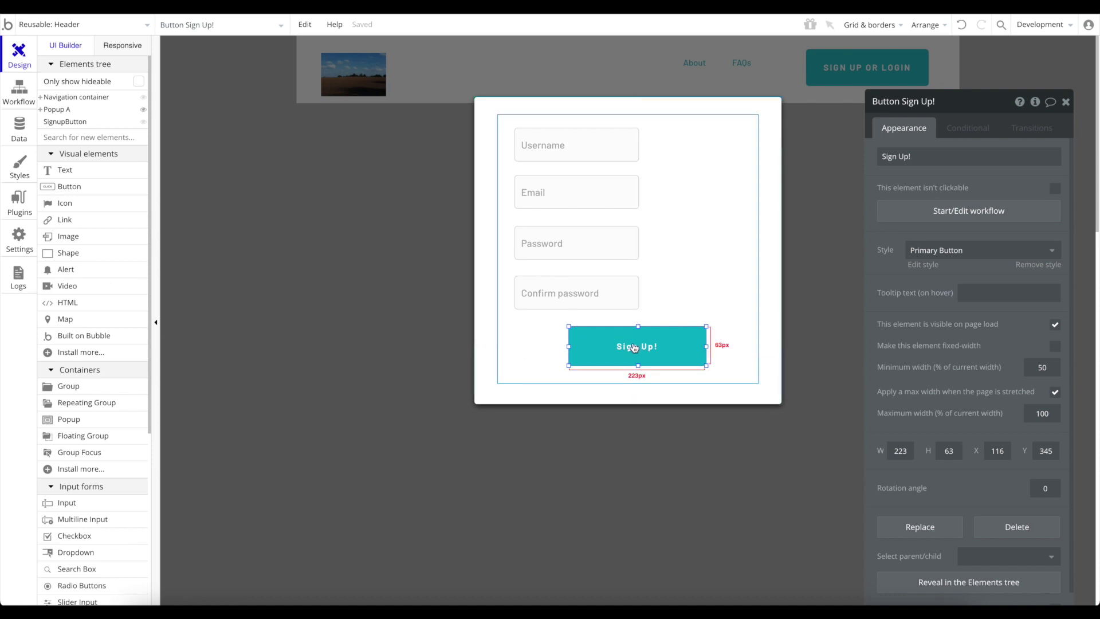
Add Navigation > Refresh the page as Step 2 of the Sign Up! workflow, then return to Design.
left_click(963, 211)
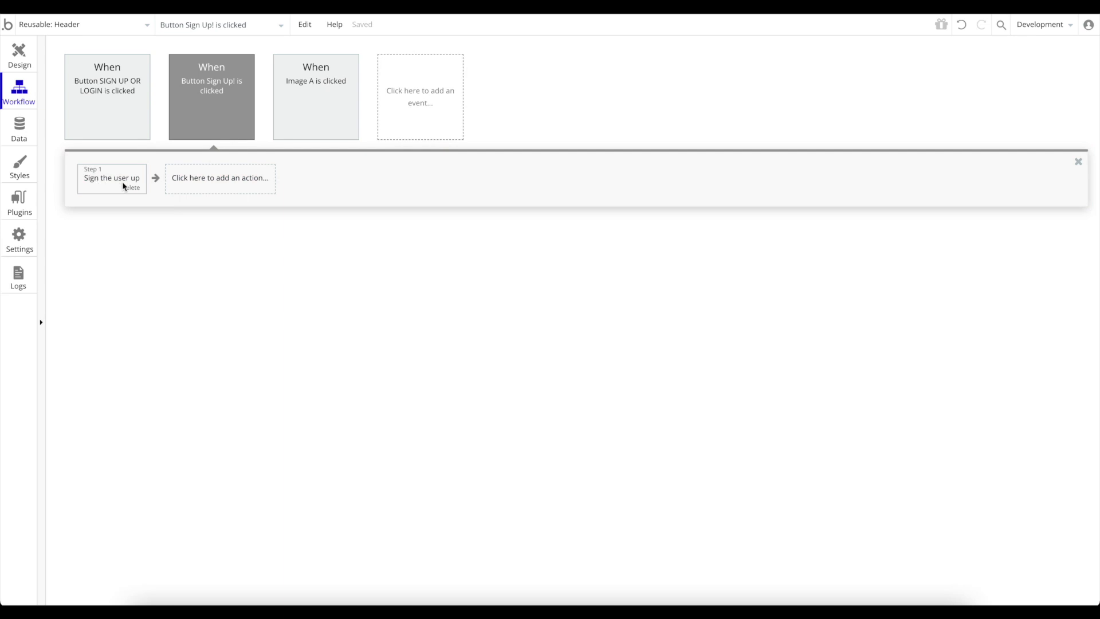
left_click(209, 183)
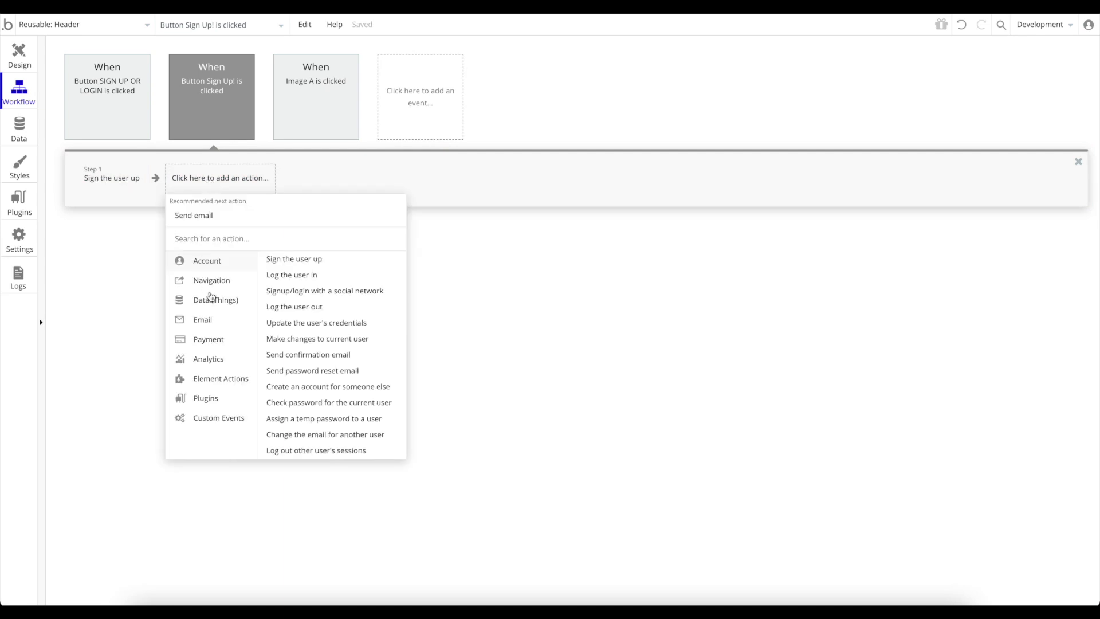
mouse_move(216, 351)
mouse_move(221, 288)
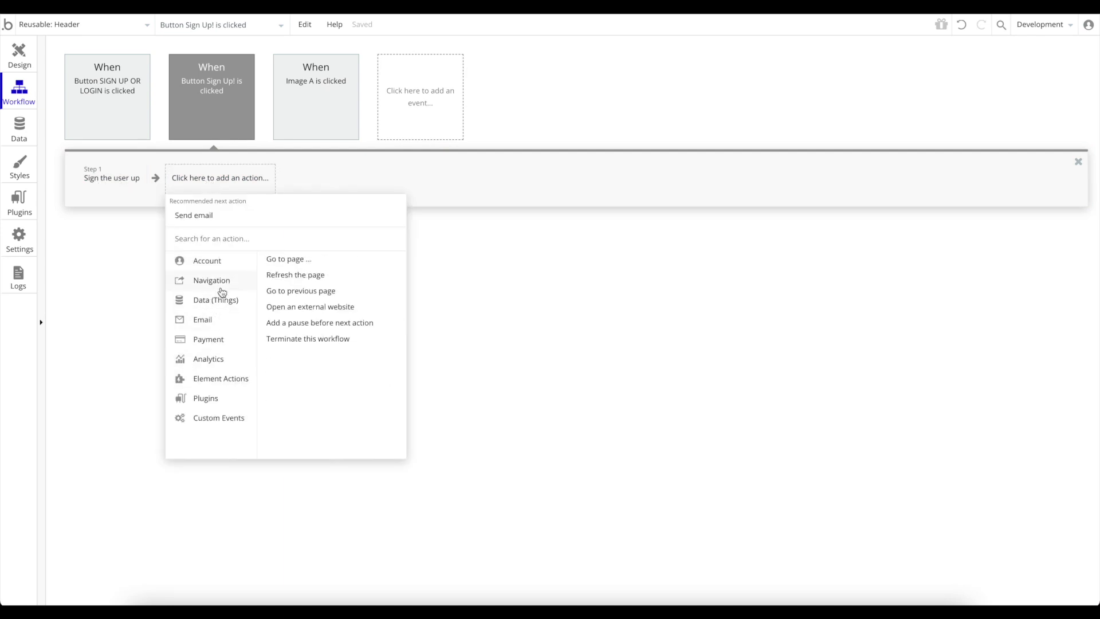
left_click(286, 277)
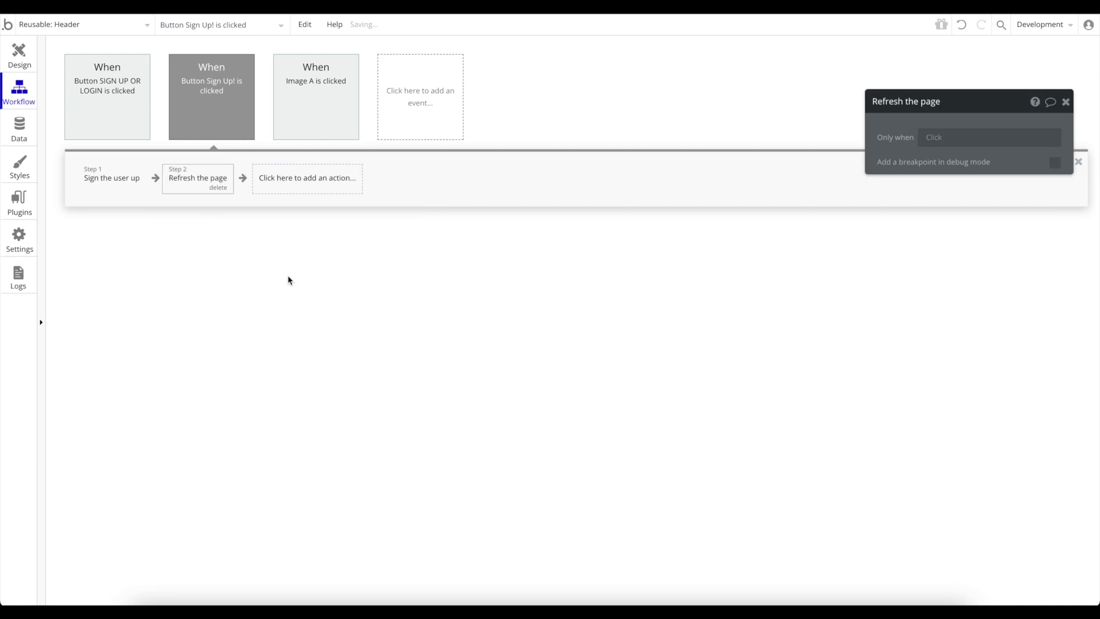
left_click(1066, 102)
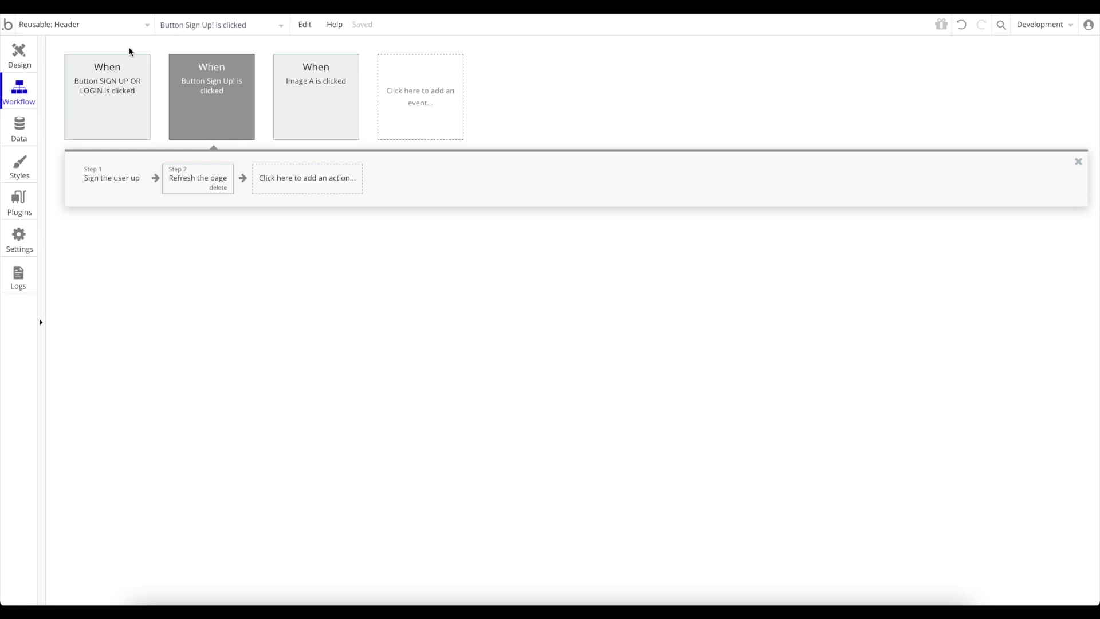
left_click(22, 56)
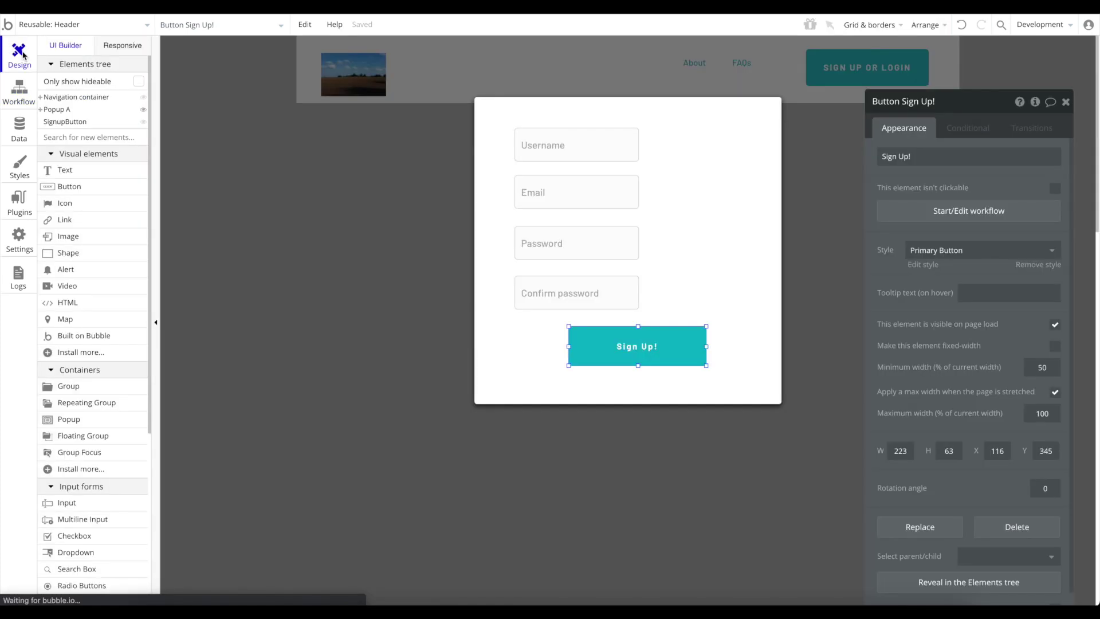
Switch to the index page, then reopen the reusable Header element from the page list.
left_click(73, 26)
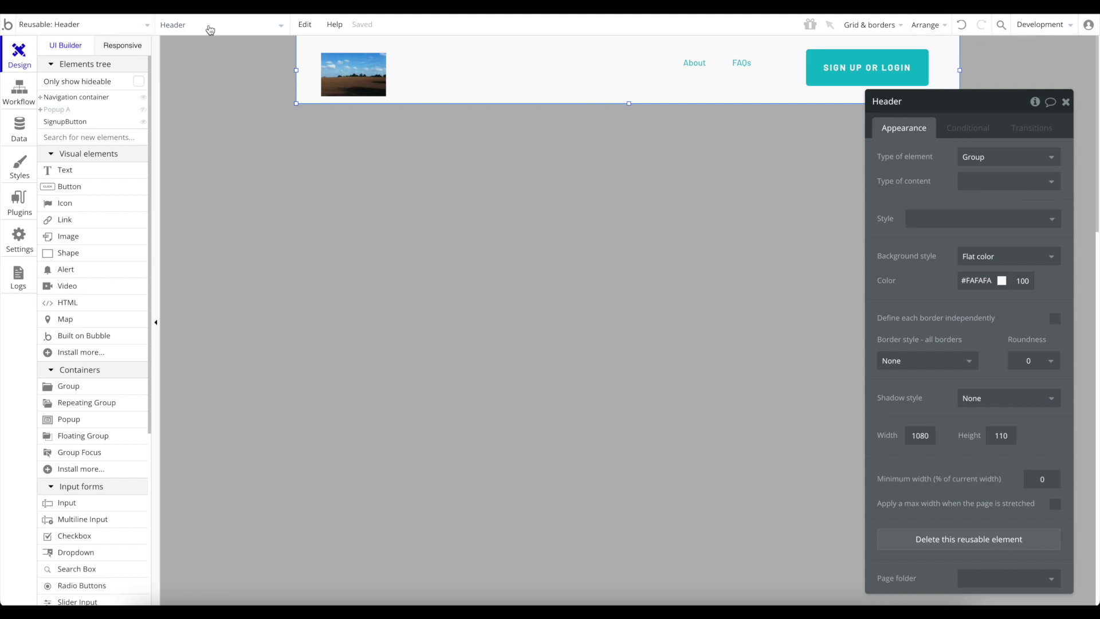
left_click(54, 25)
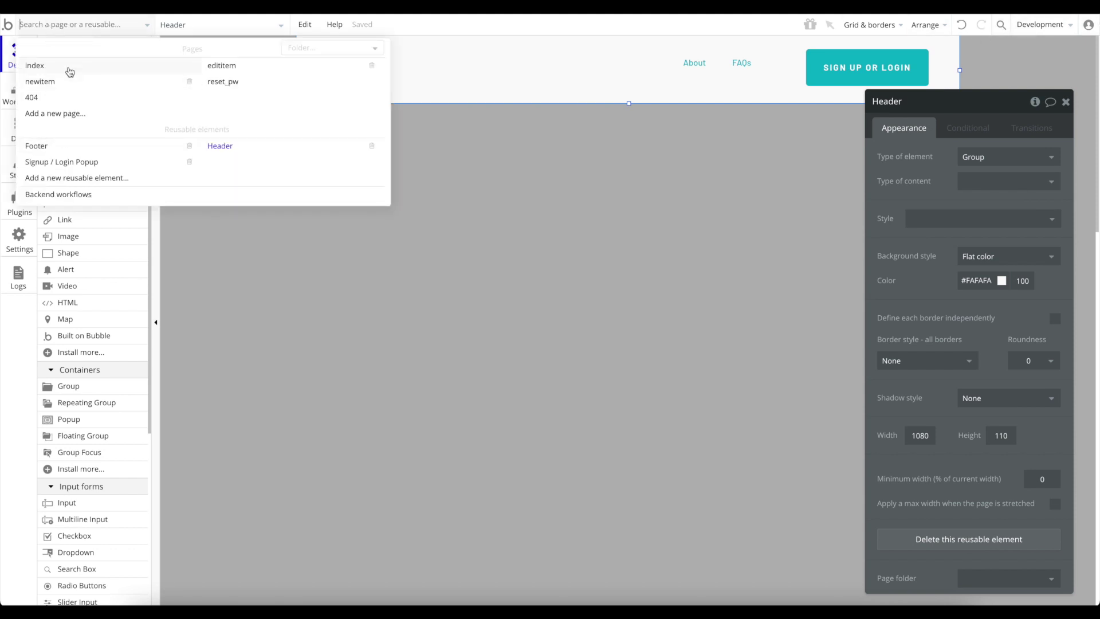
left_click(69, 72)
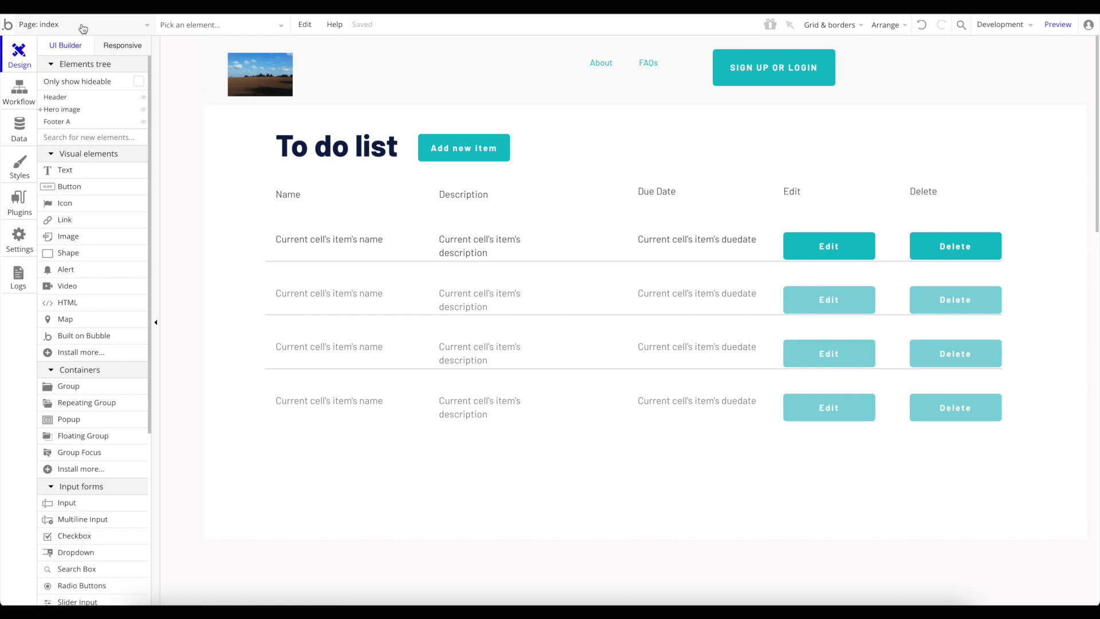
left_click(54, 27)
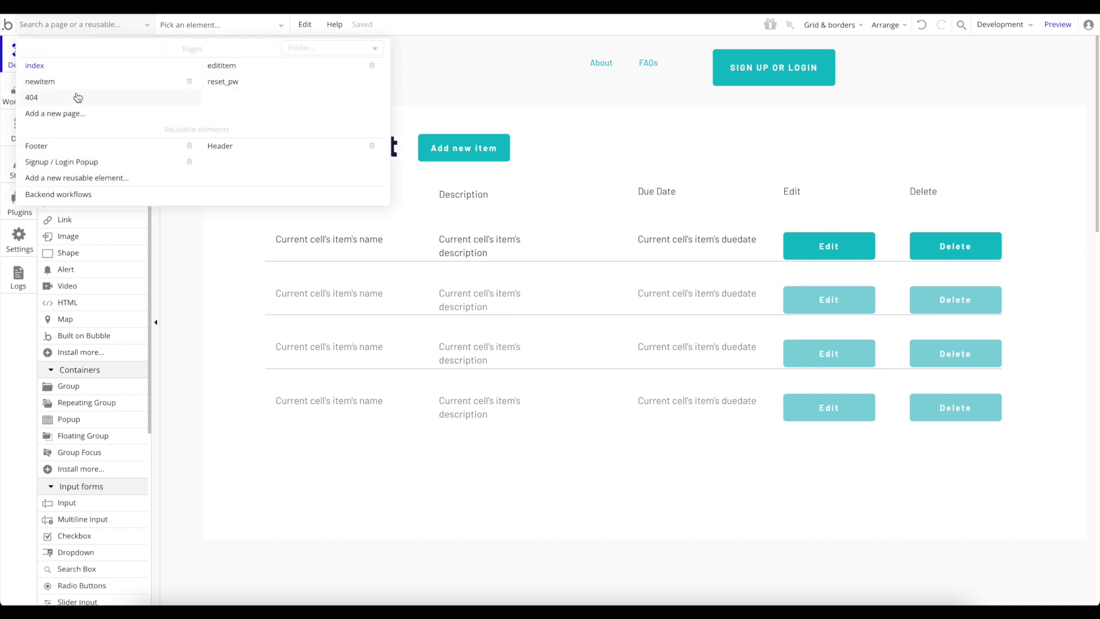
left_click(246, 151)
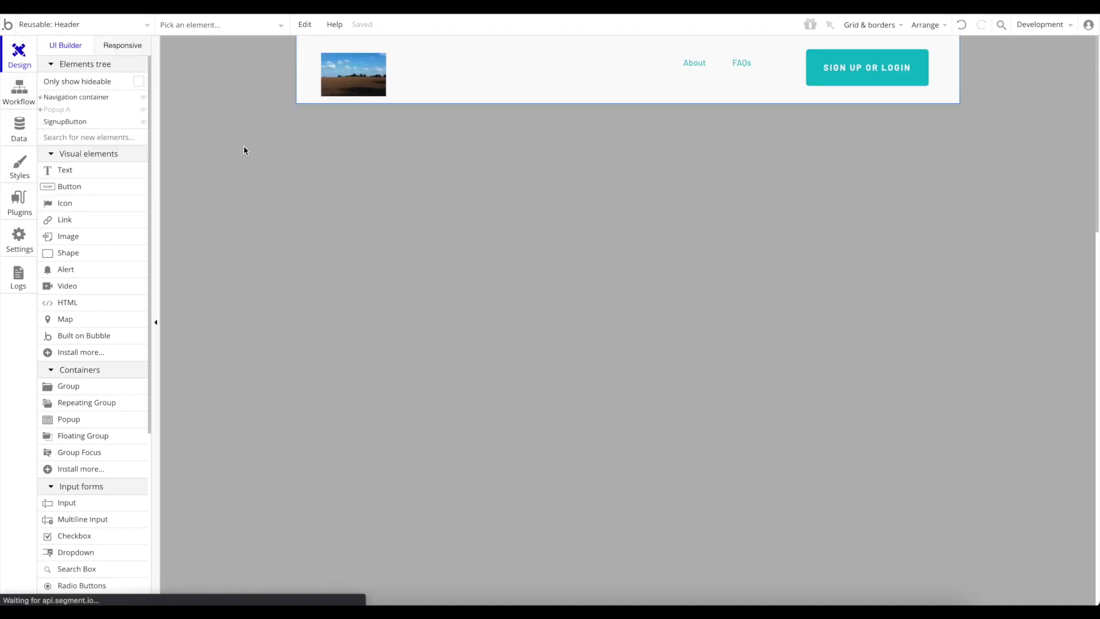
Add an Element Actions > Show step targeting Popup A to the SIGN UP OR LOGIN workflow.
left_click(841, 70)
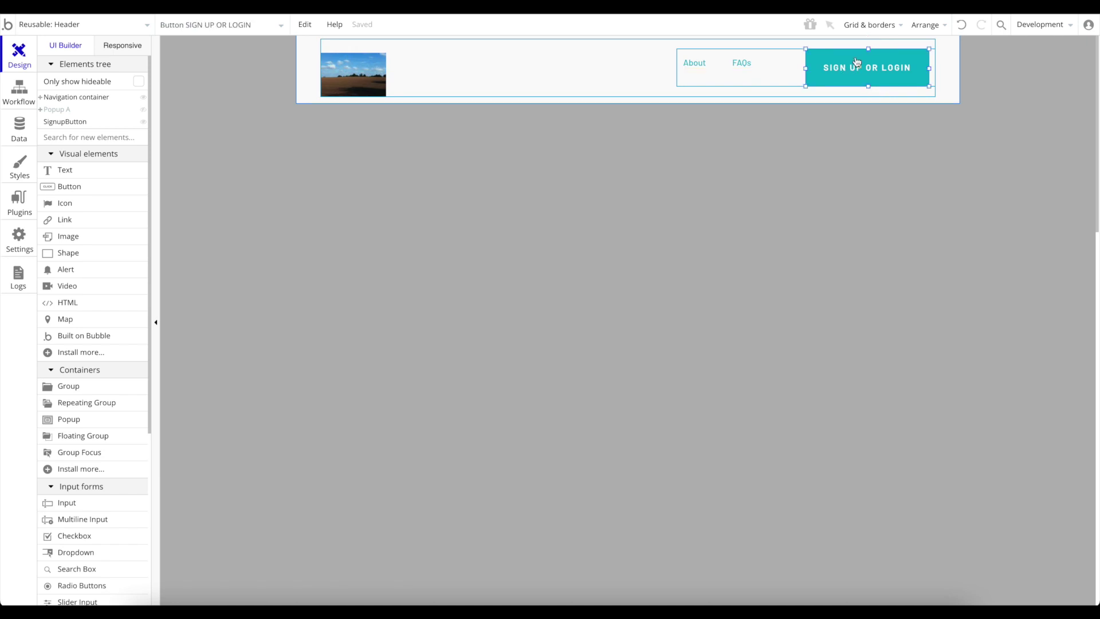
double_click(842, 71)
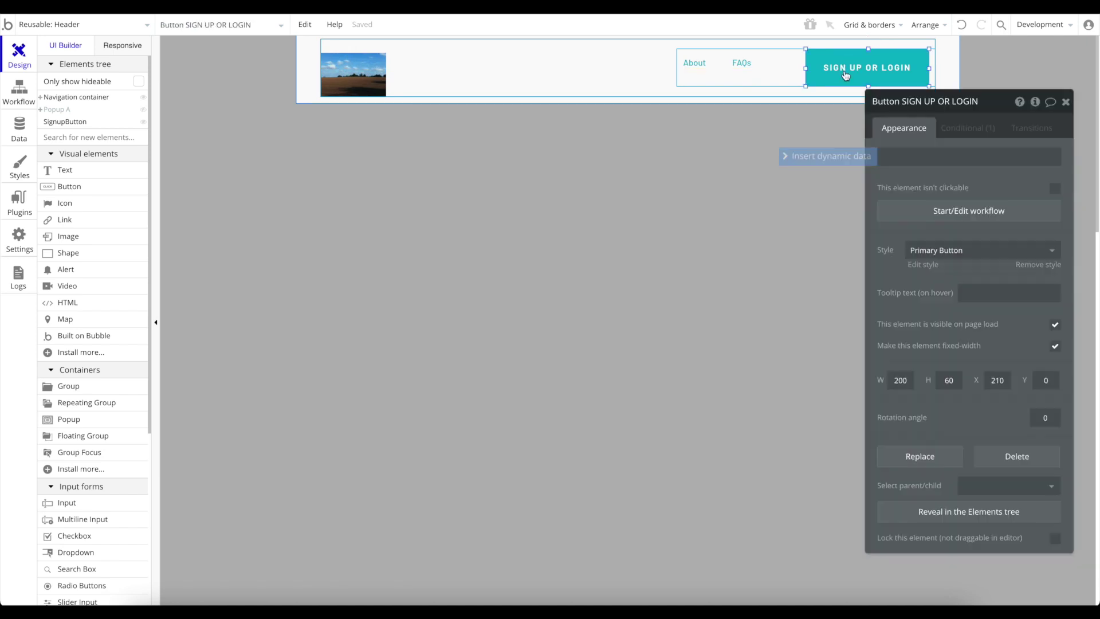
left_click(967, 218)
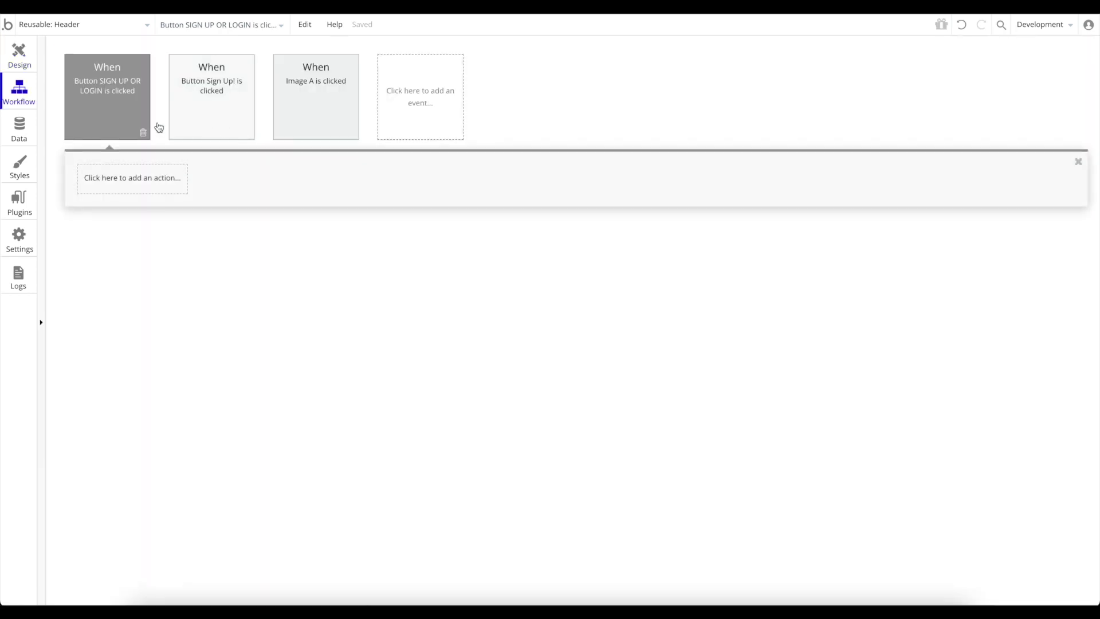
left_click(132, 181)
left_click(135, 346)
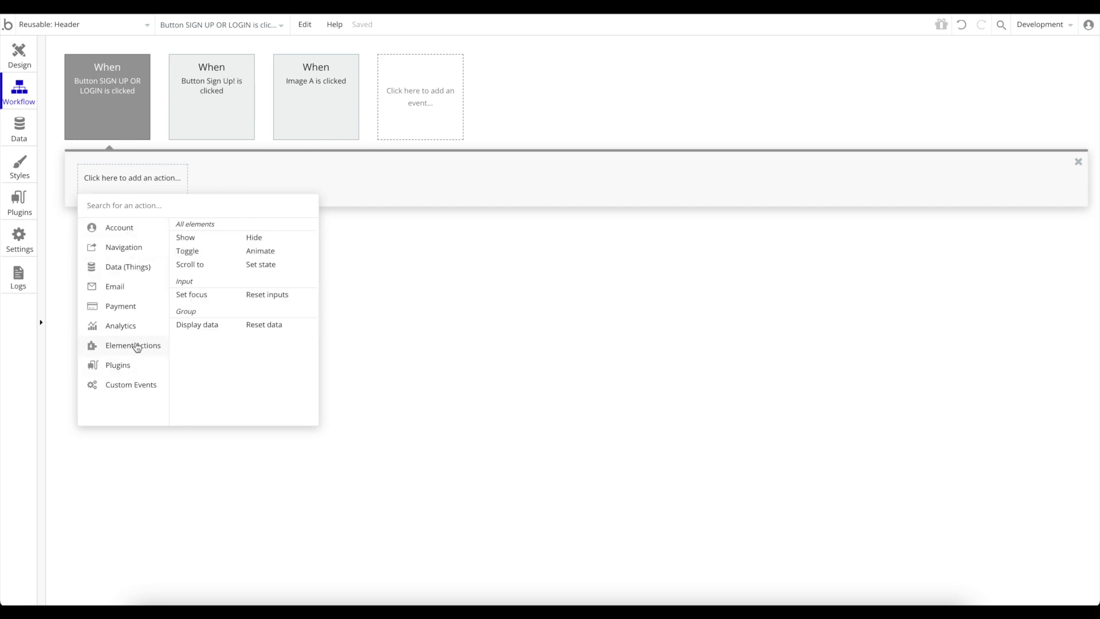
left_click(210, 239)
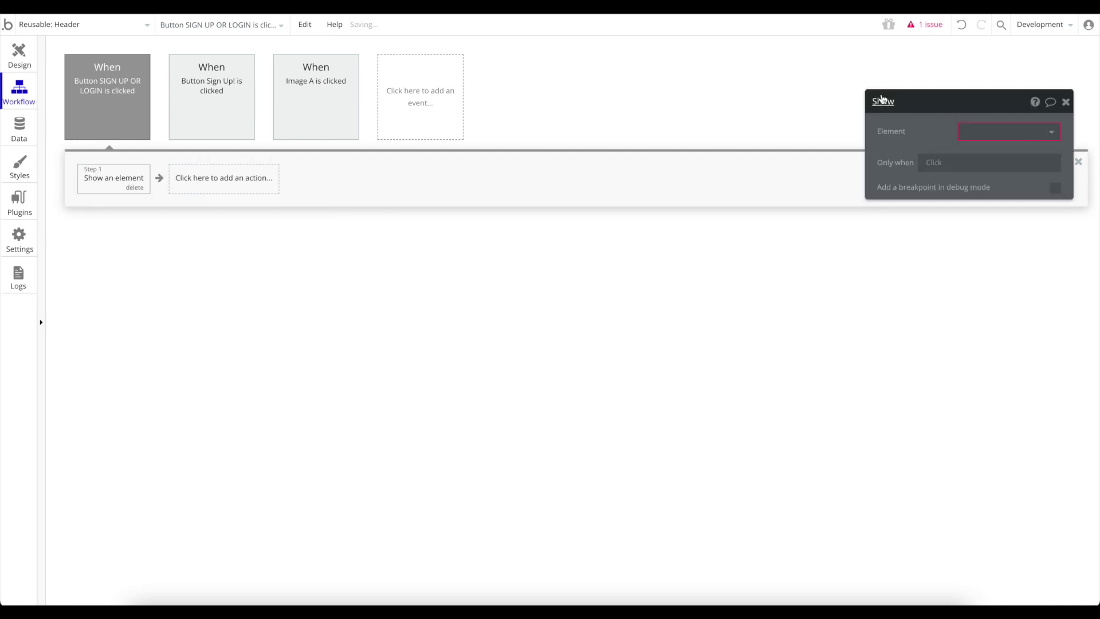
left_click(998, 131)
mouse_move(989, 194)
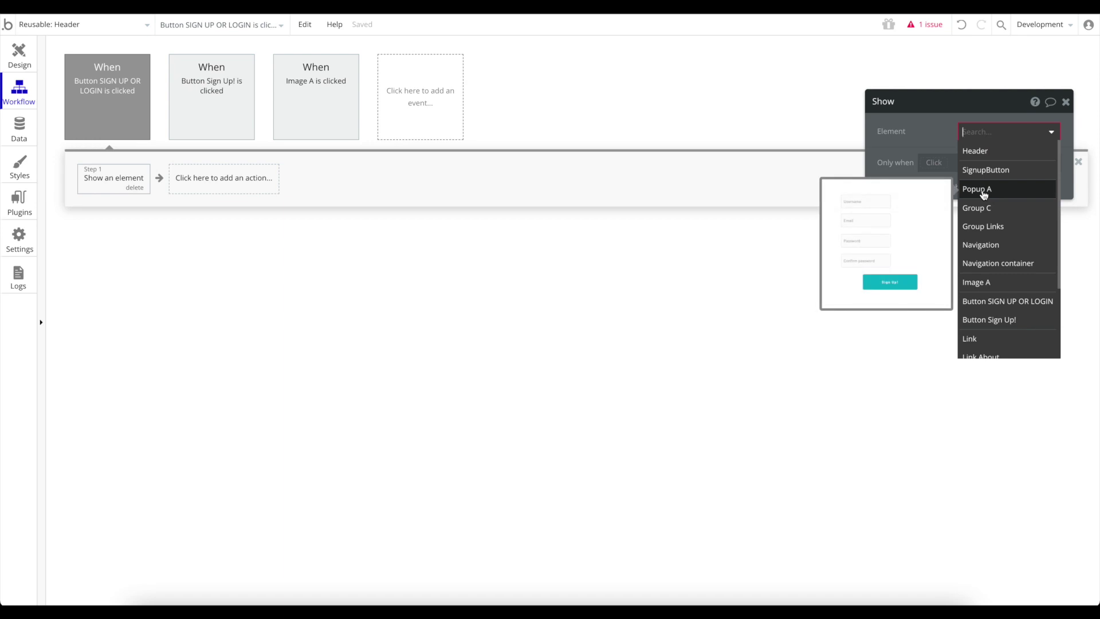
left_click(983, 195)
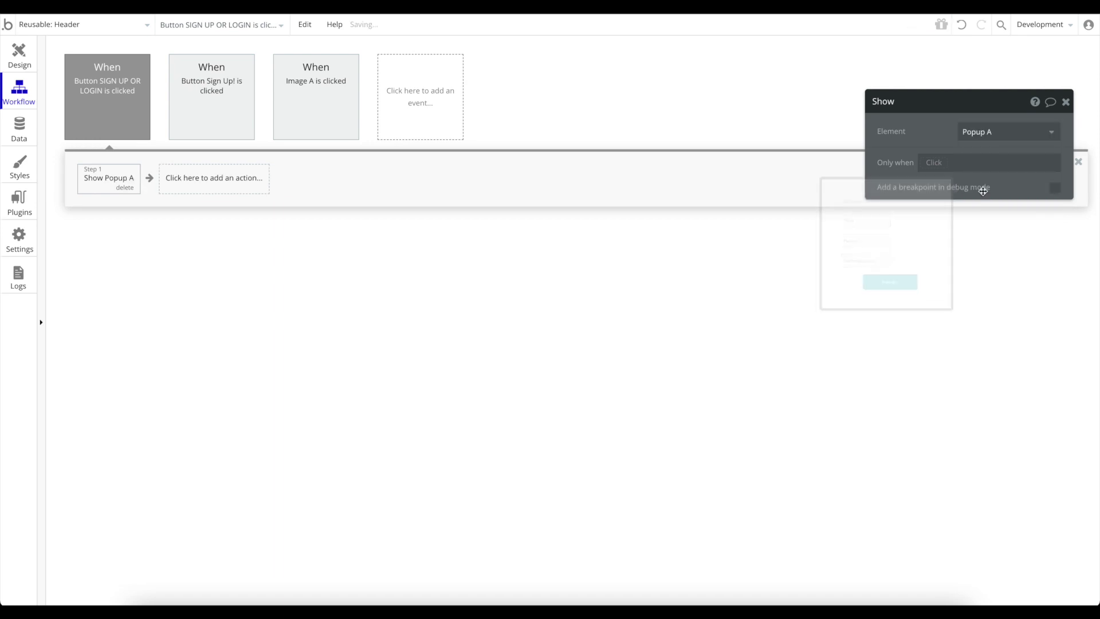
left_click(1065, 101)
Switch to the index page and launch it in Preview.
left_click(50, 25)
left_click(49, 65)
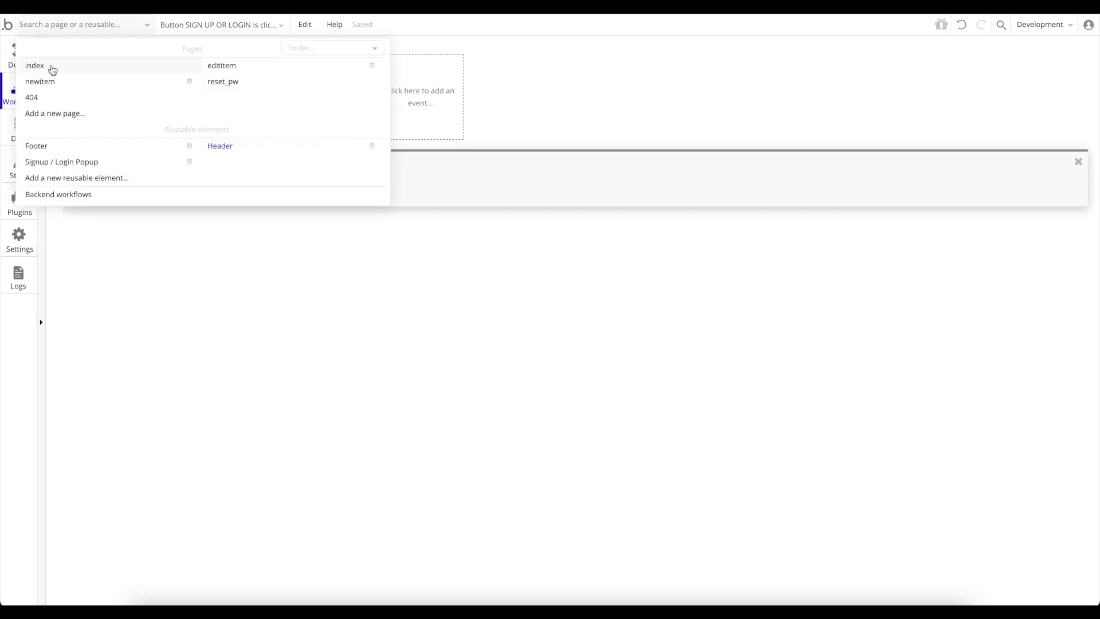
left_click(1058, 25)
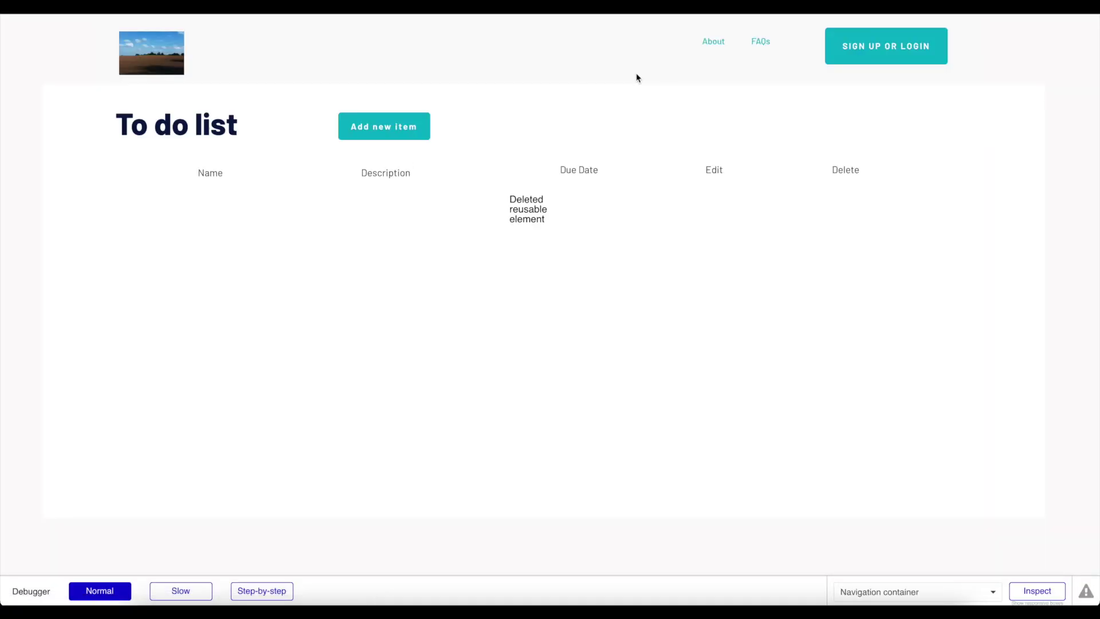
Open the sign-up popup from the SIGN UP OR LOGIN button in preview.
left_click(885, 51)
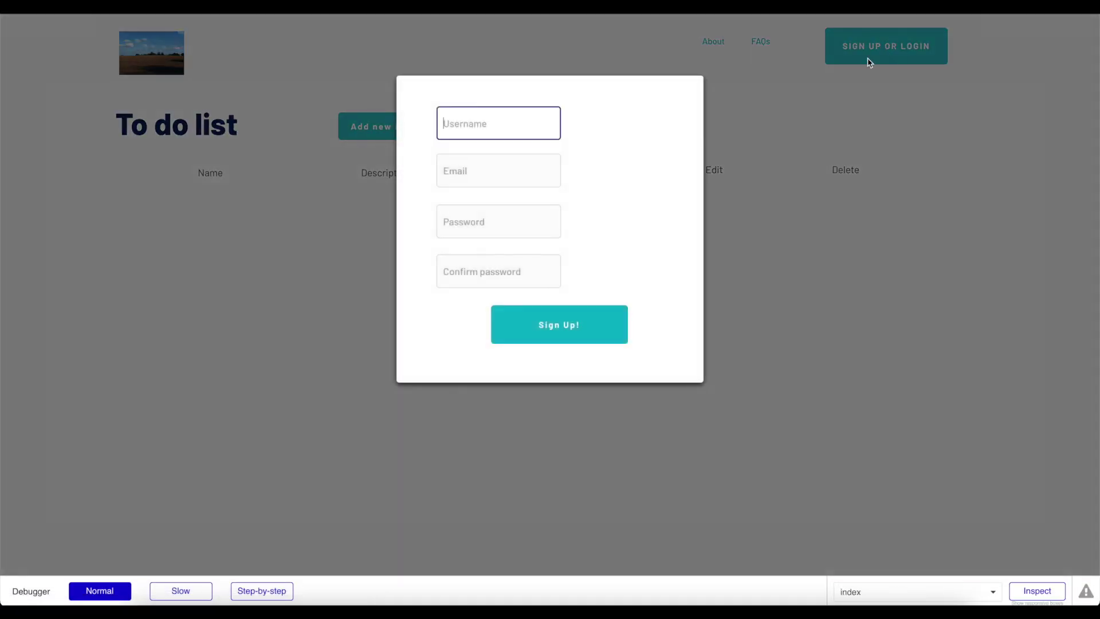
left_click(803, 151)
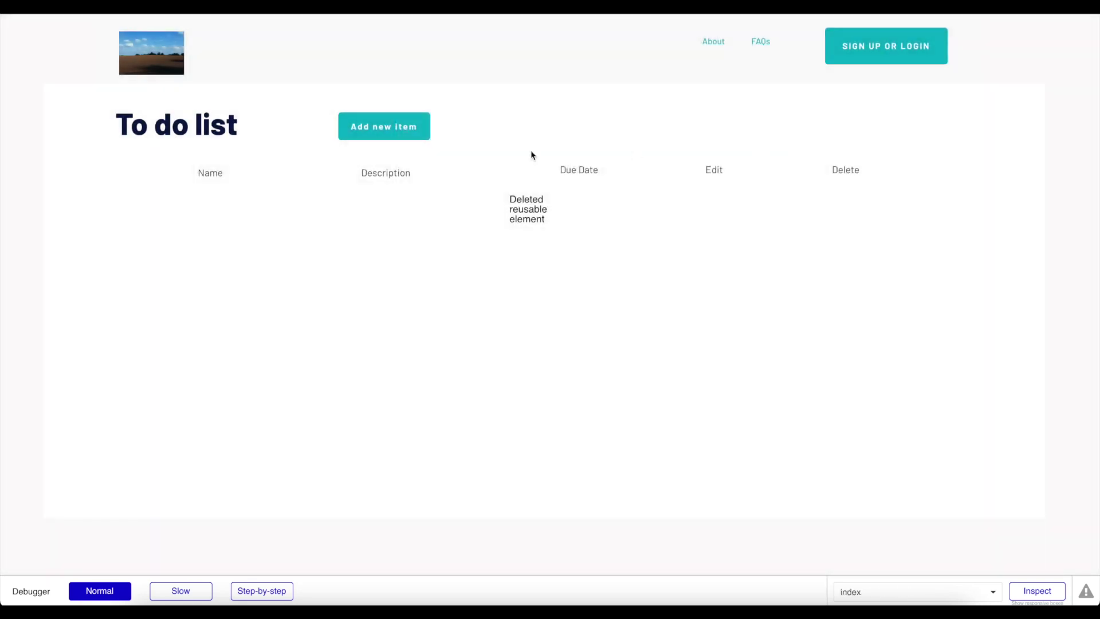
left_click(889, 52)
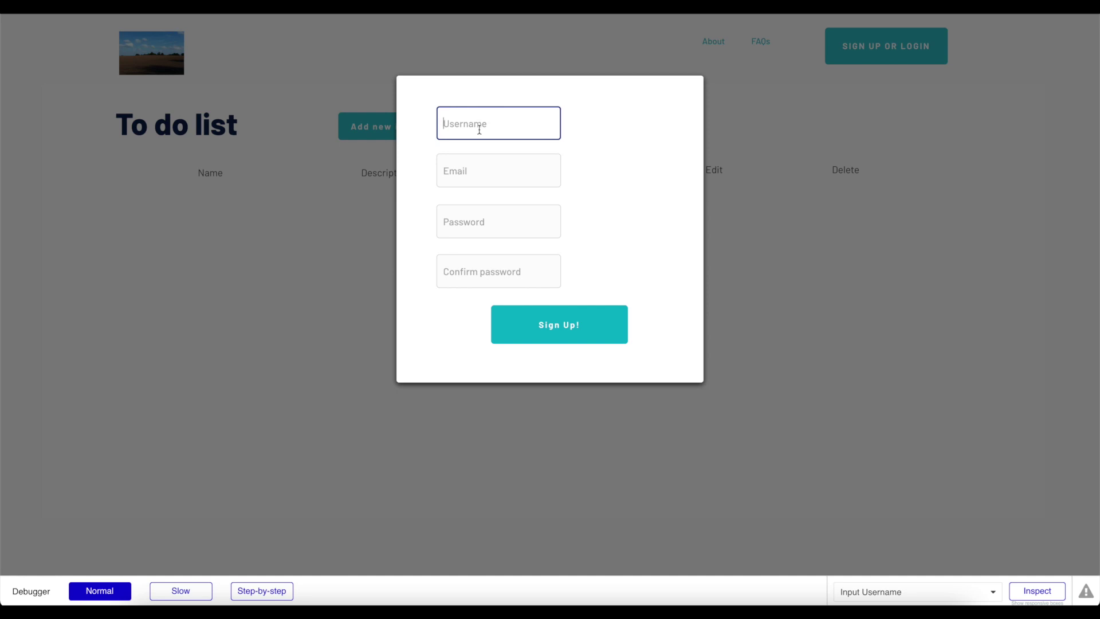
Fill in a username, an e-mail address, a password and the matching confirmation.
type("JamesNoCode")
key("Tab")
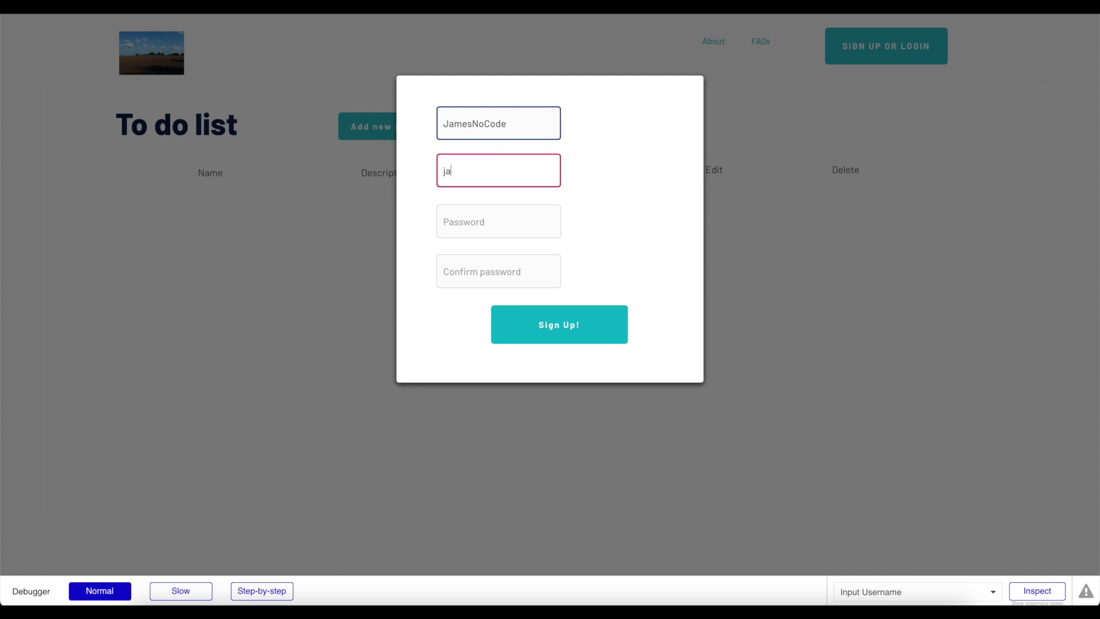
key("Tab")
type("123")
key("Tab")
type("123")
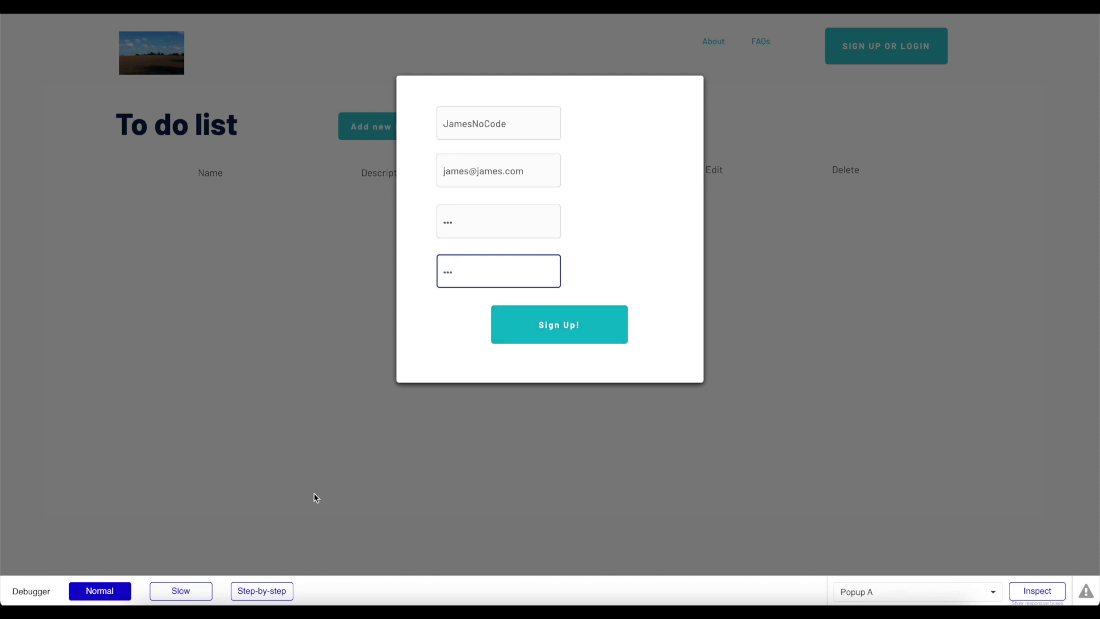
Inspect the Sign Up! button, set the debugger to Slow, and submit the sign-up form.
left_click(1044, 594)
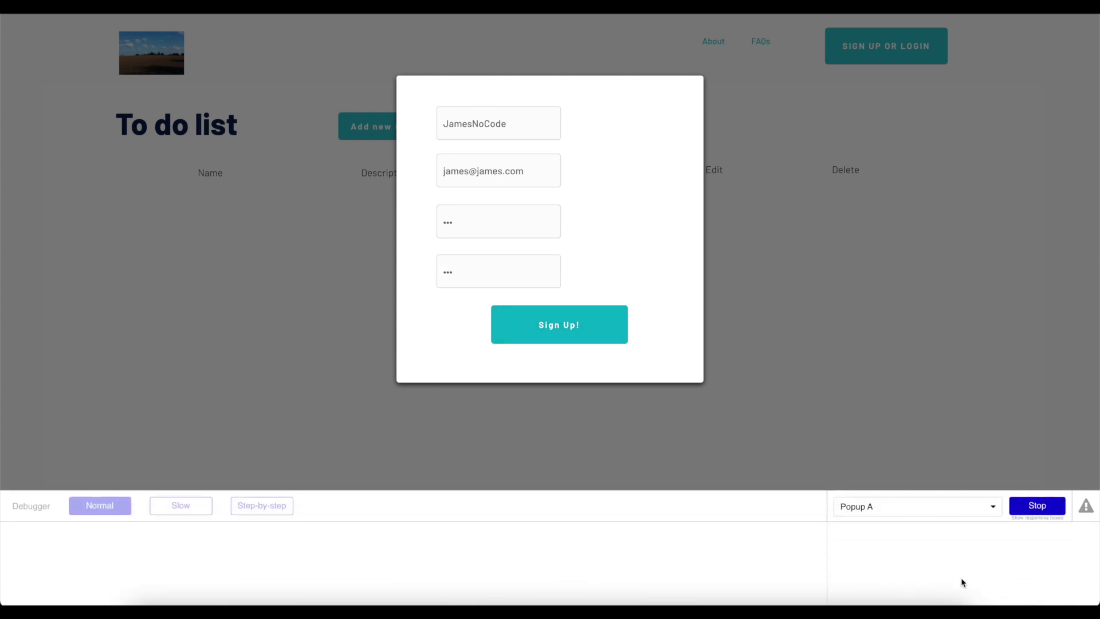
left_click(551, 341)
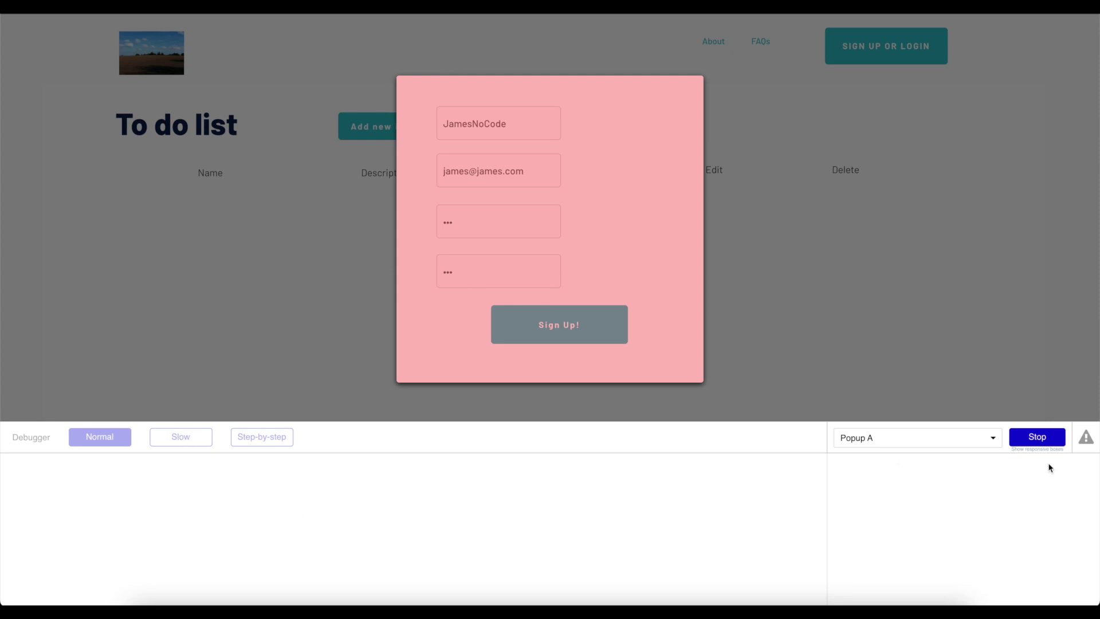
key("Escape")
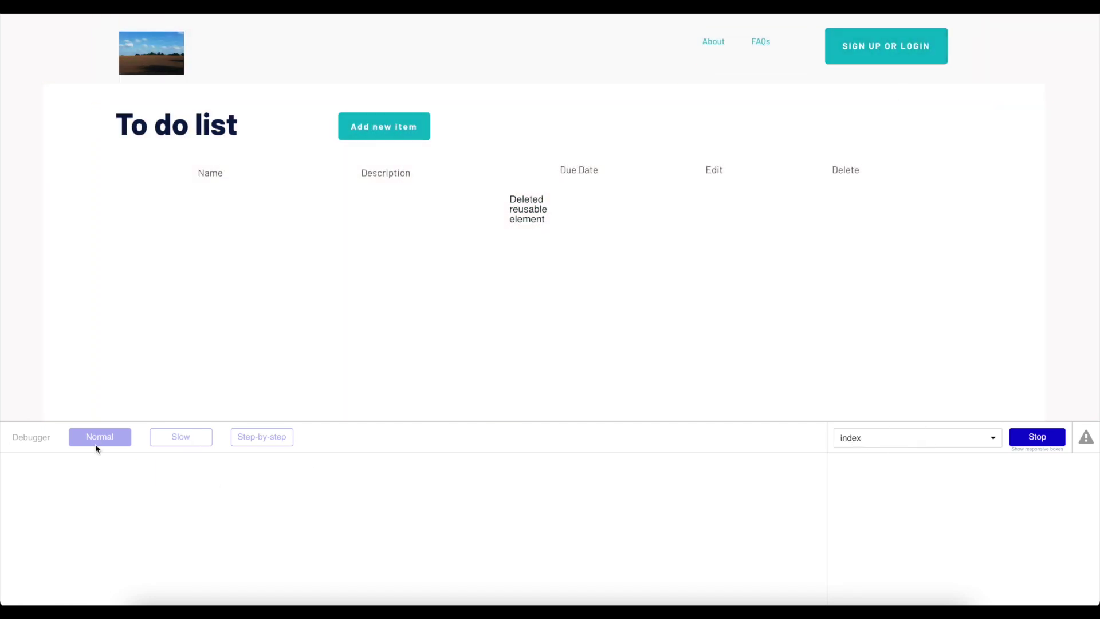
left_click(1047, 439)
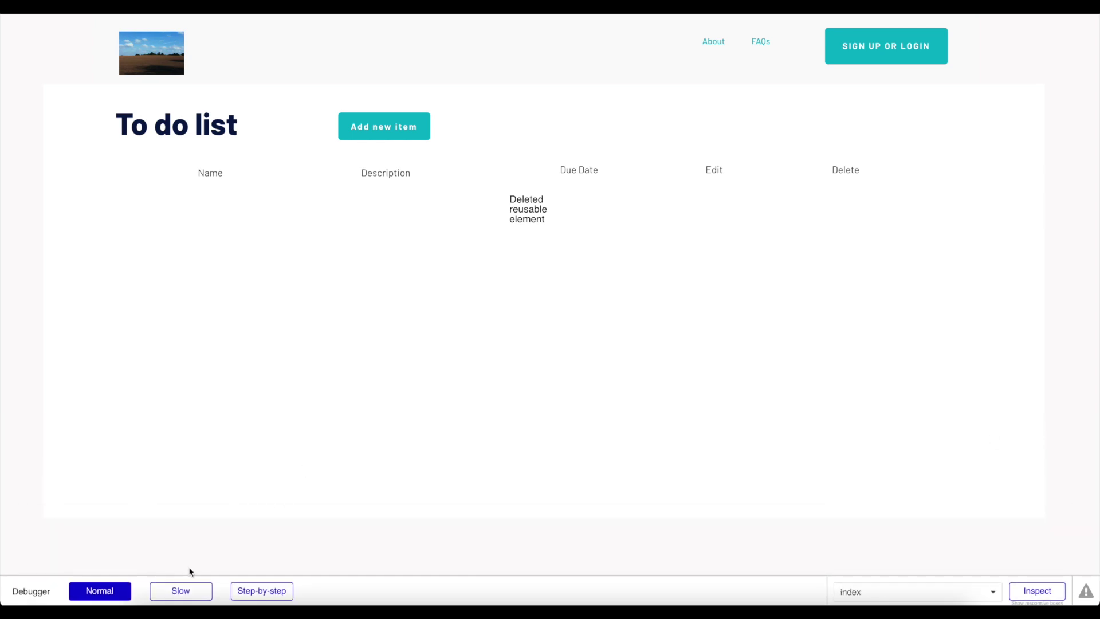
left_click(178, 596)
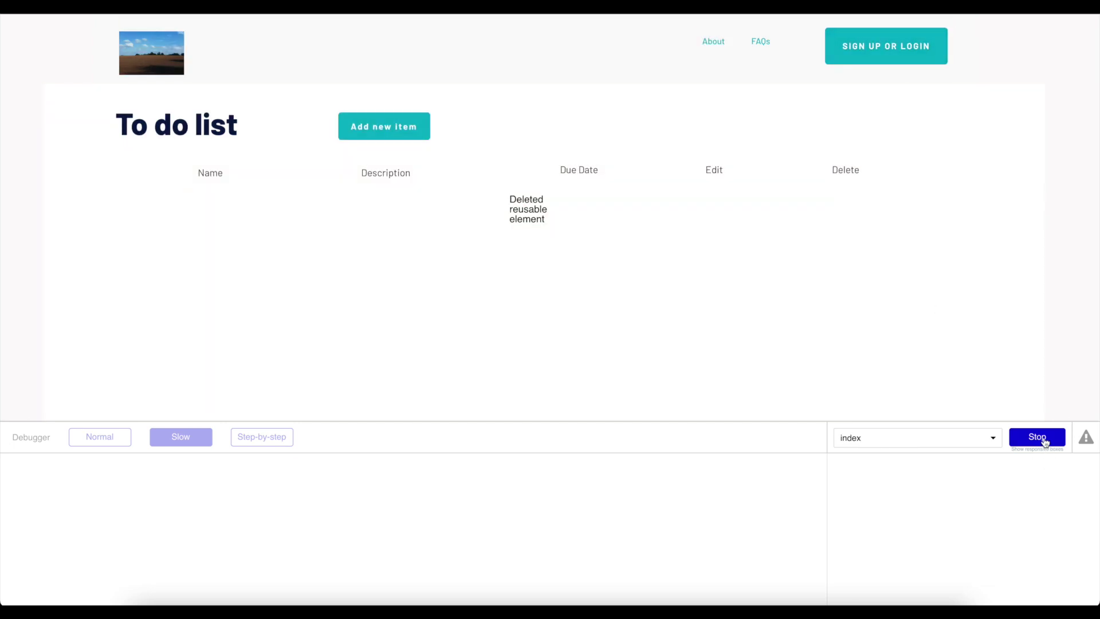
left_click(1044, 438)
left_click(905, 50)
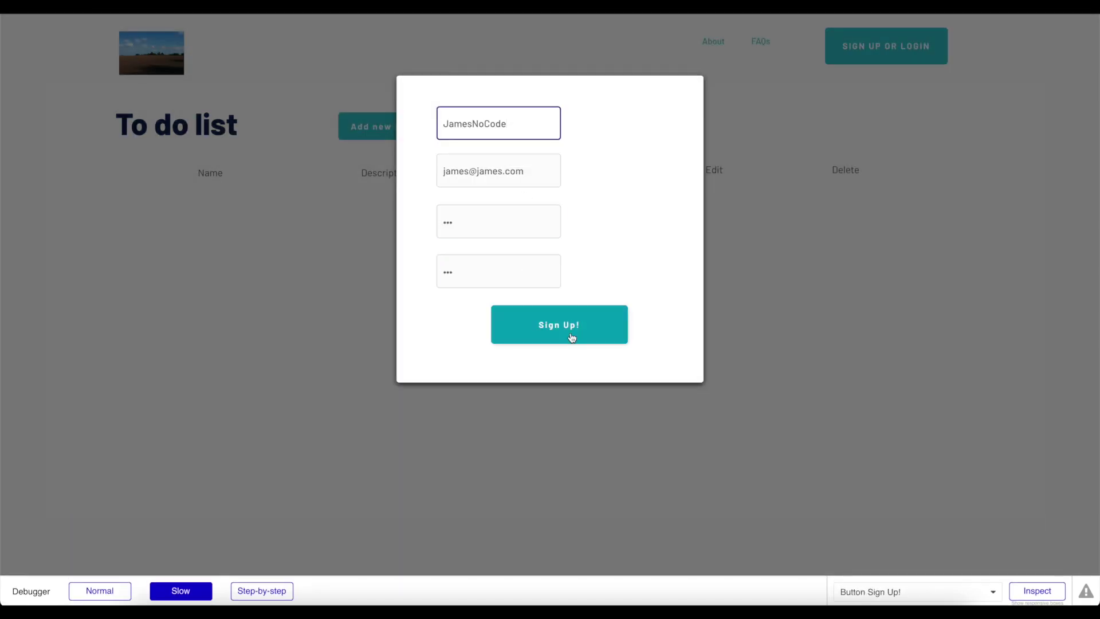
left_click(578, 334)
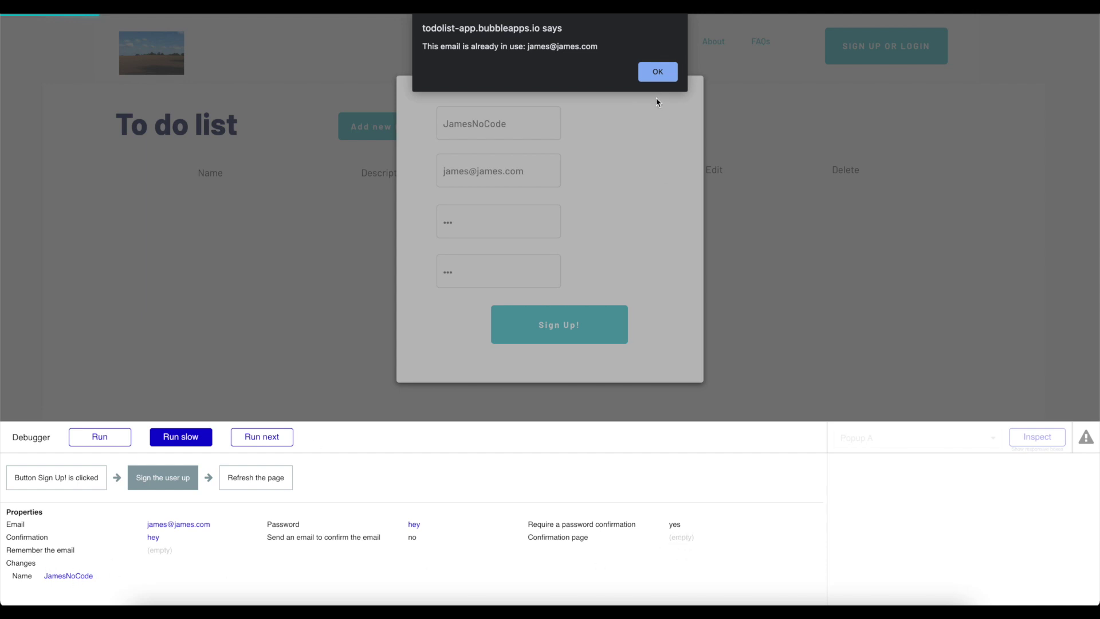
Dismiss the alert, append 2 to the e-mail address, and resubmit Sign Up!
left_click(658, 79)
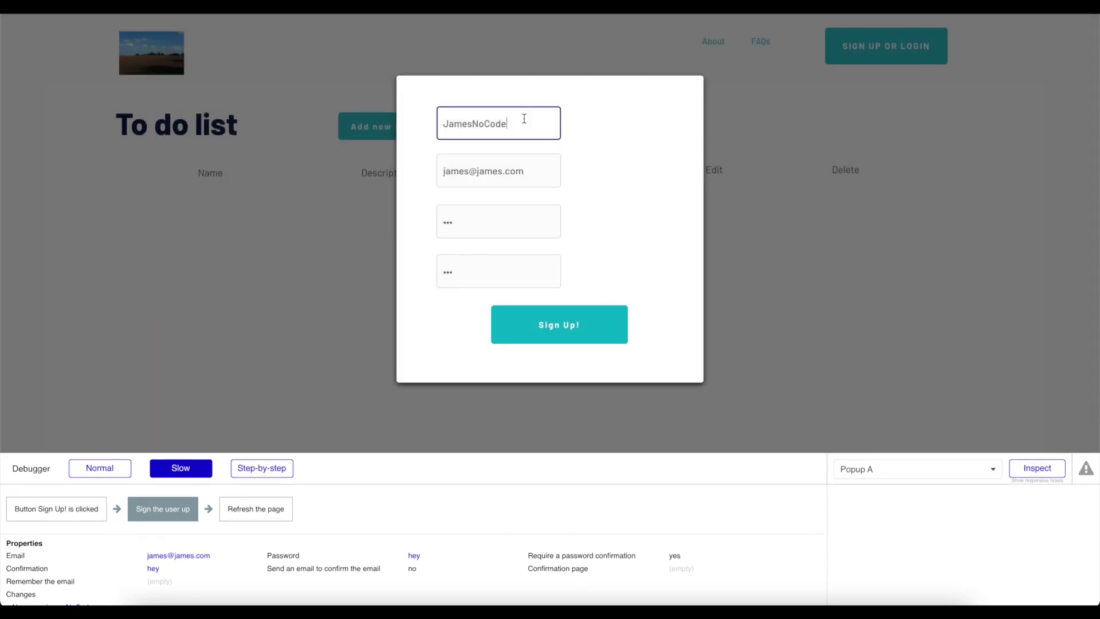
left_click(467, 171)
type("2")
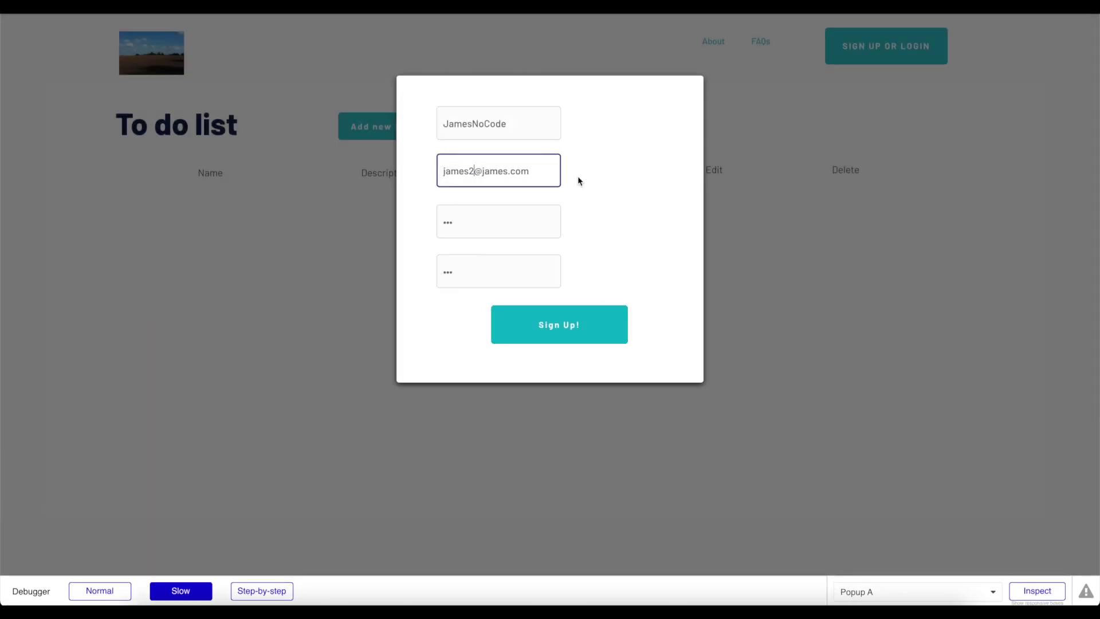
left_click(569, 327)
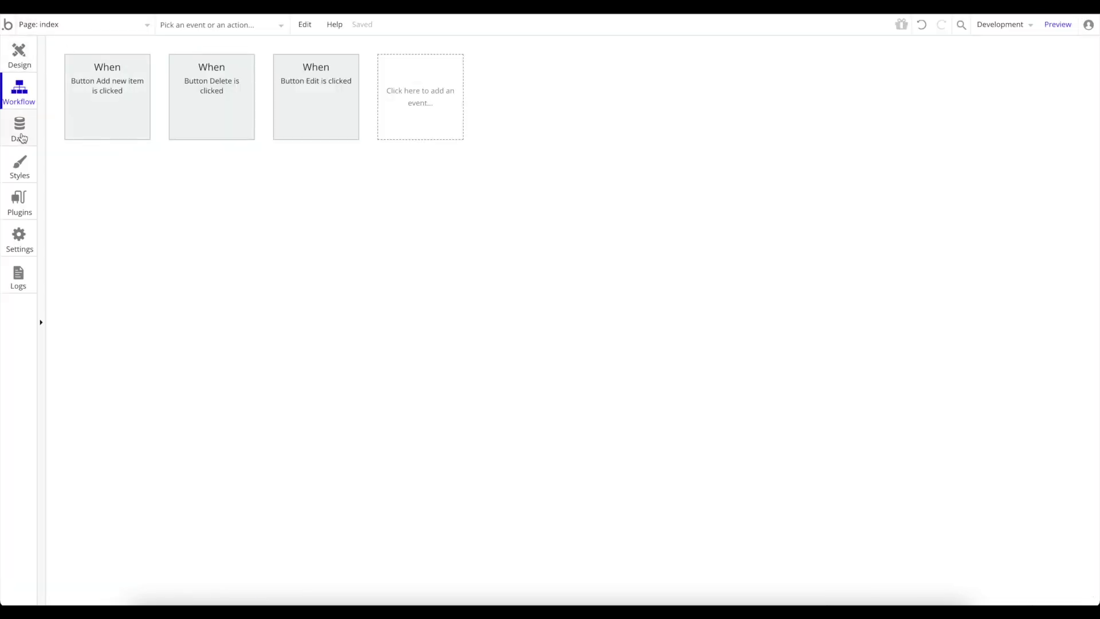
Confirm the newly signed-up third user in App data's All Users list, then return to Design.
left_click(21, 136)
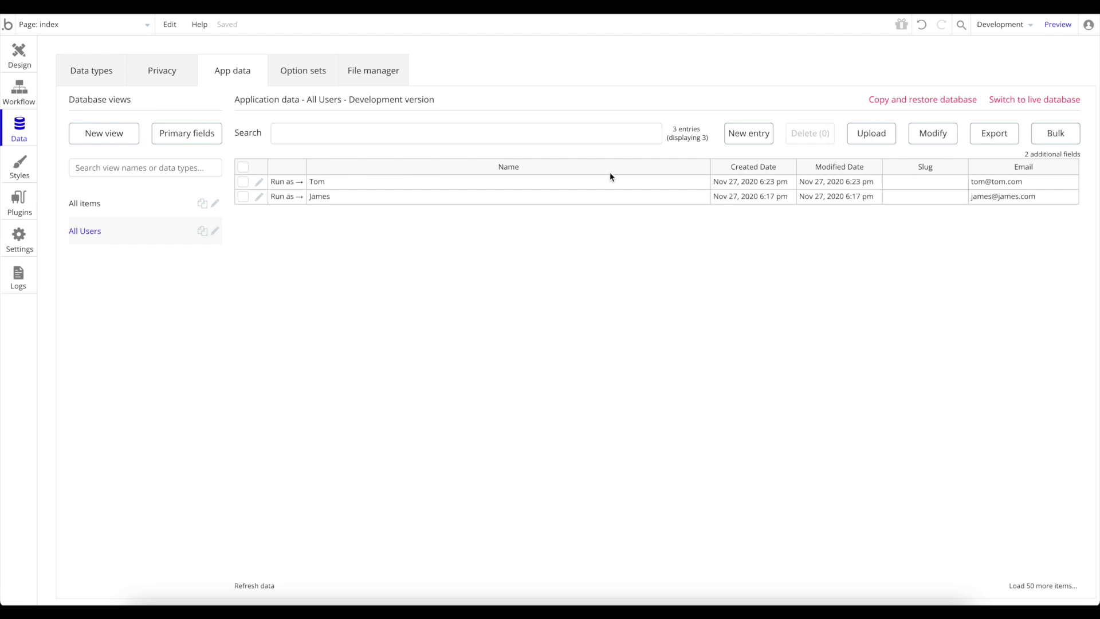
left_click(108, 211)
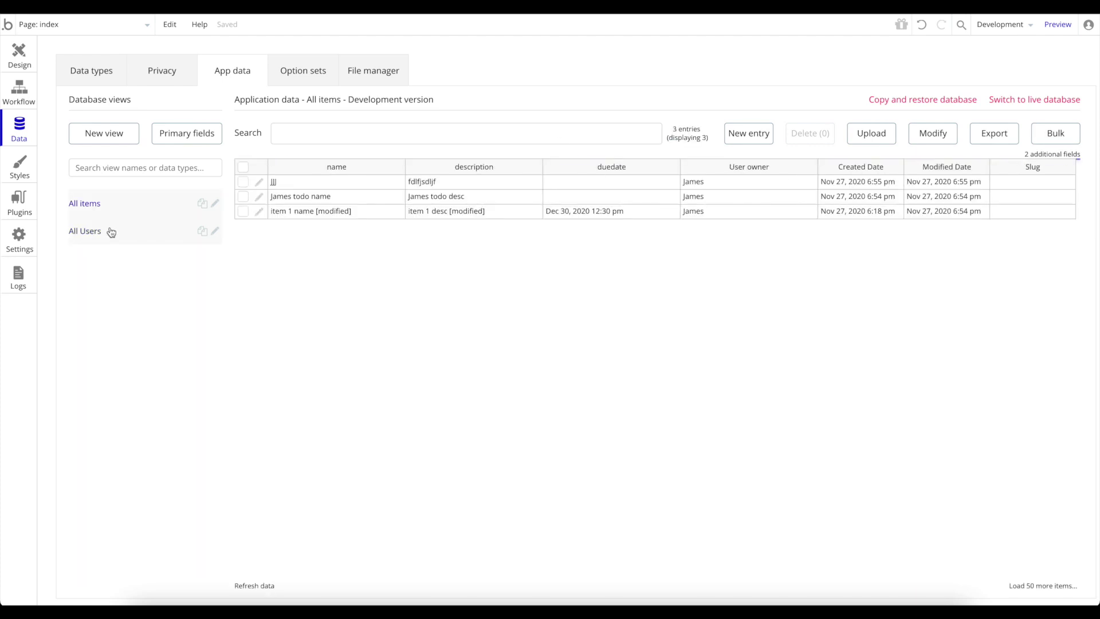
left_click(111, 231)
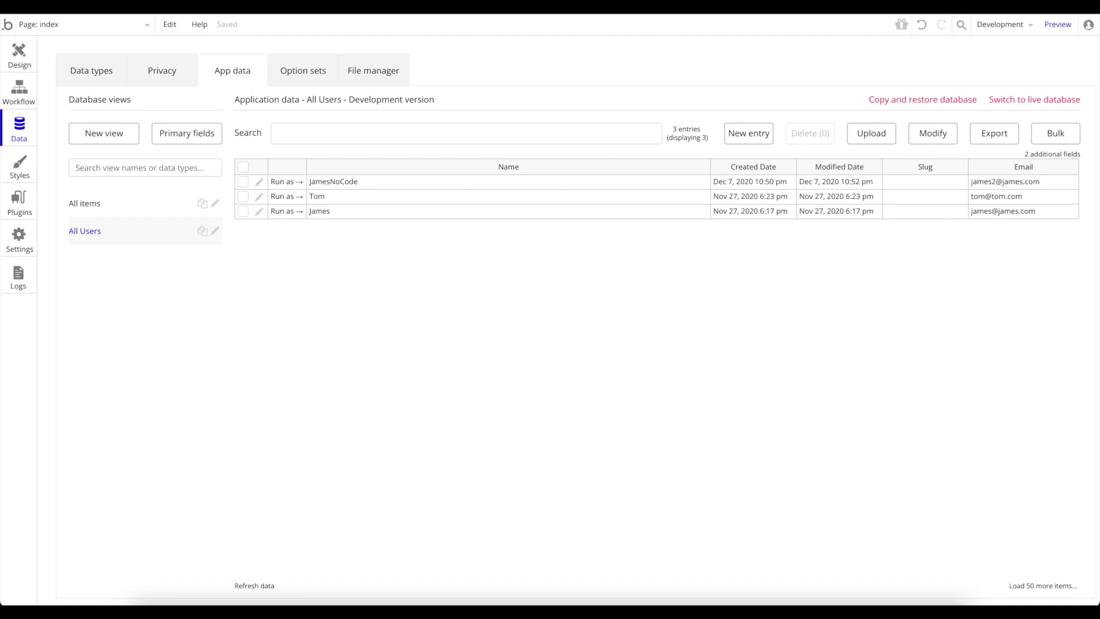
left_click(114, 208)
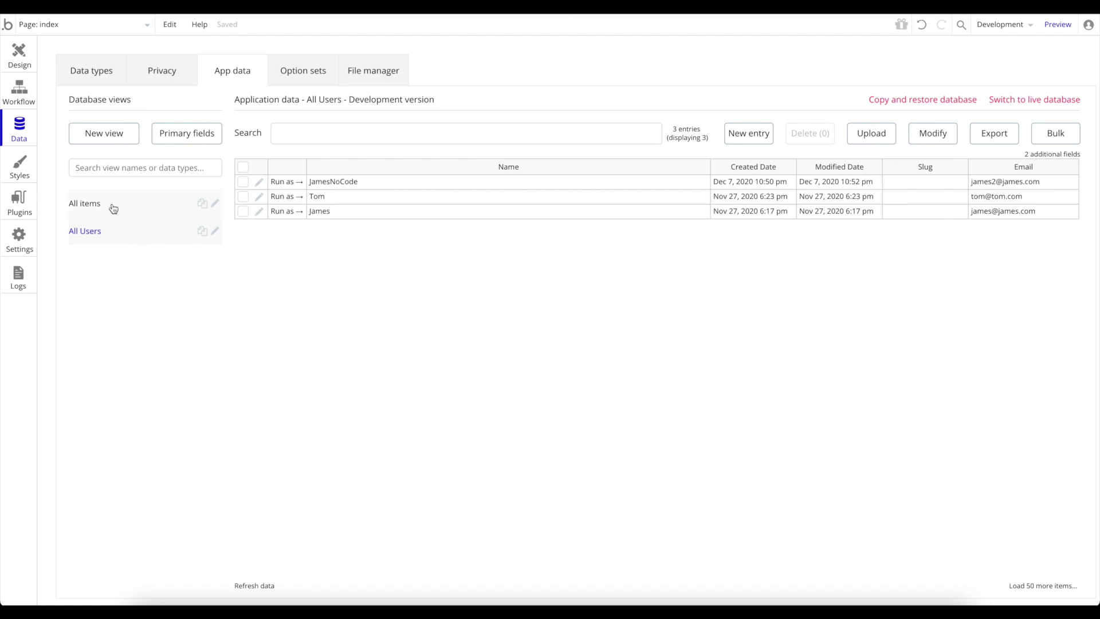
left_click(116, 241)
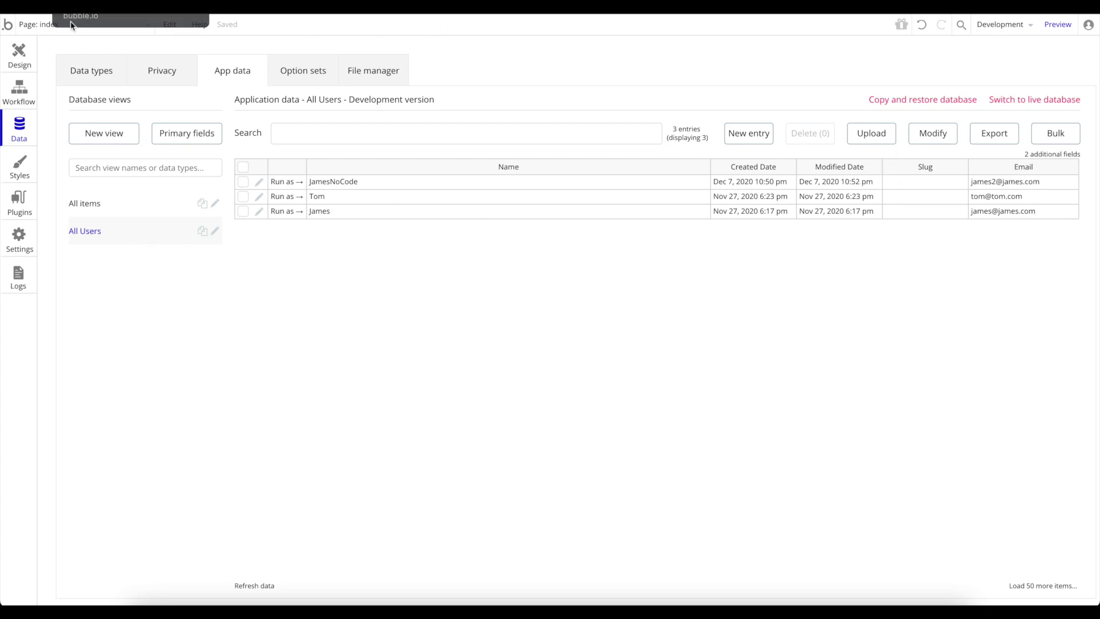
left_click(19, 52)
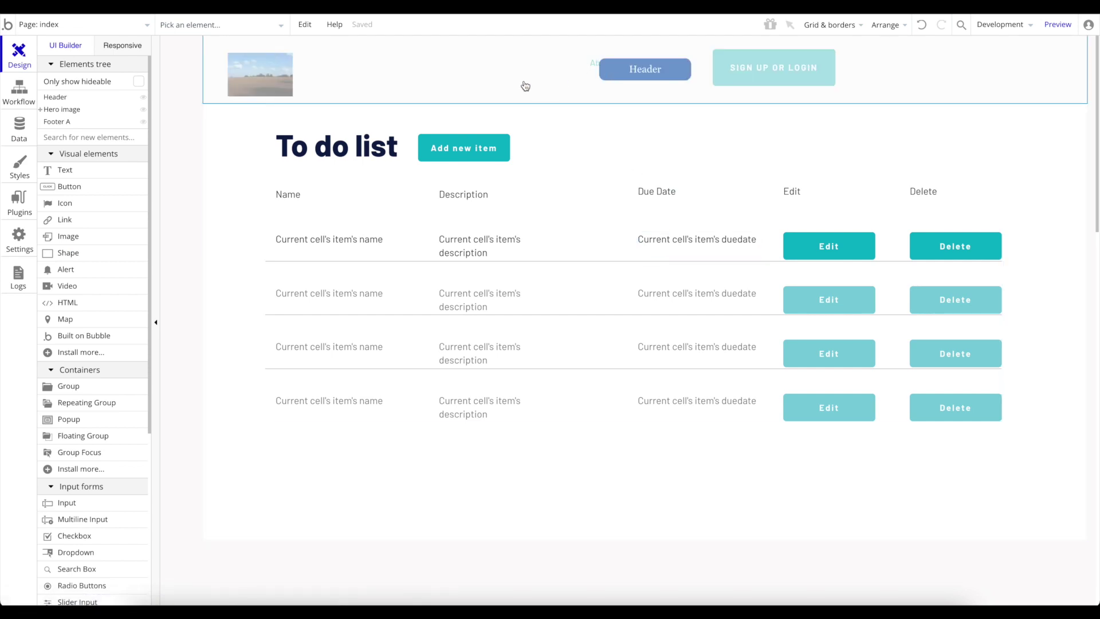
Open the SIGN UP OR LOGIN button's properties in the reusable Header.
left_click(45, 29)
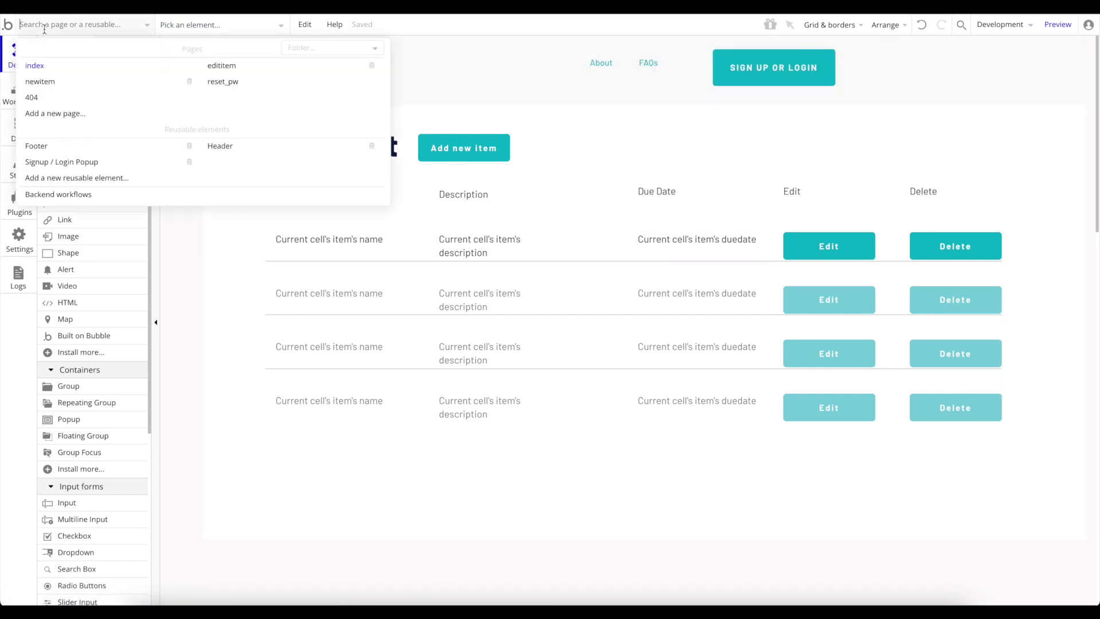
left_click(235, 147)
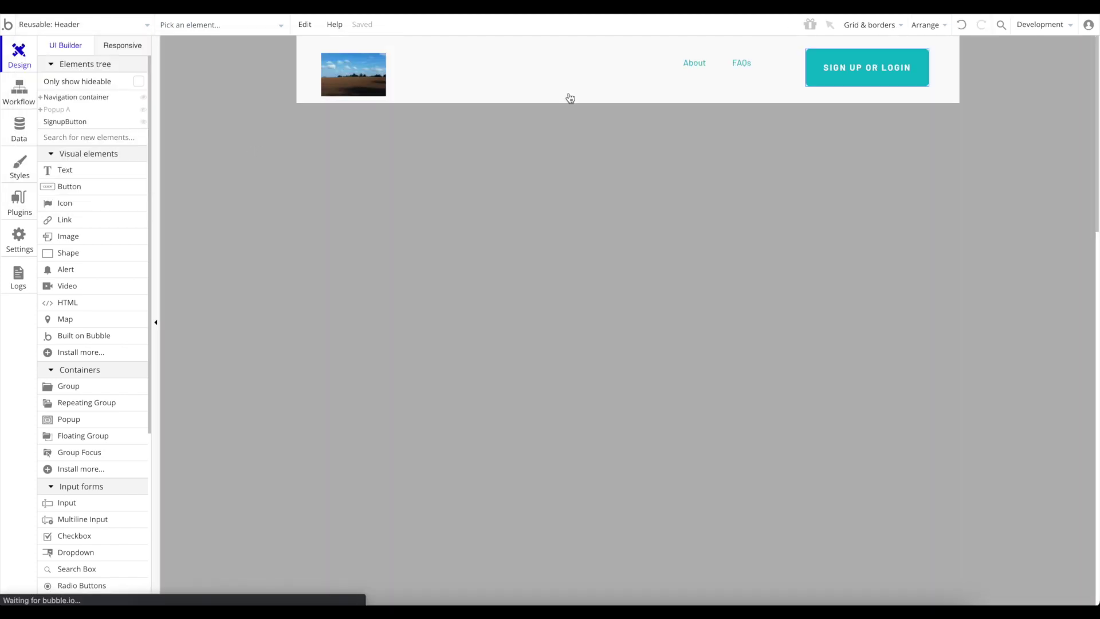
double_click(865, 69)
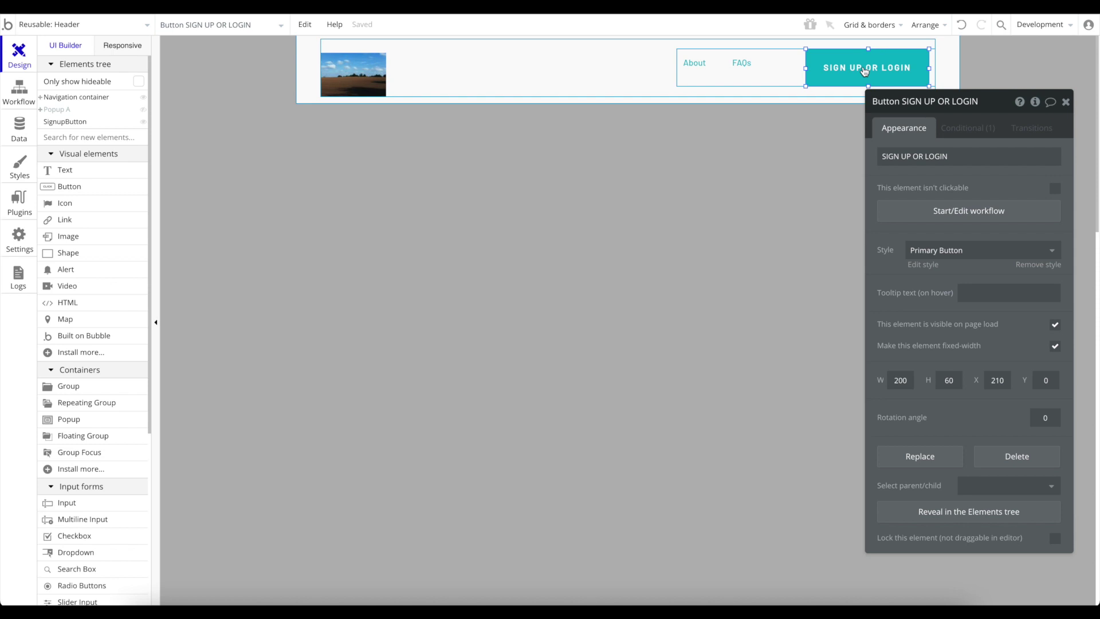
Add a condition: when Current User is logged in, the button text becomes LOGOUT.
left_click(967, 128)
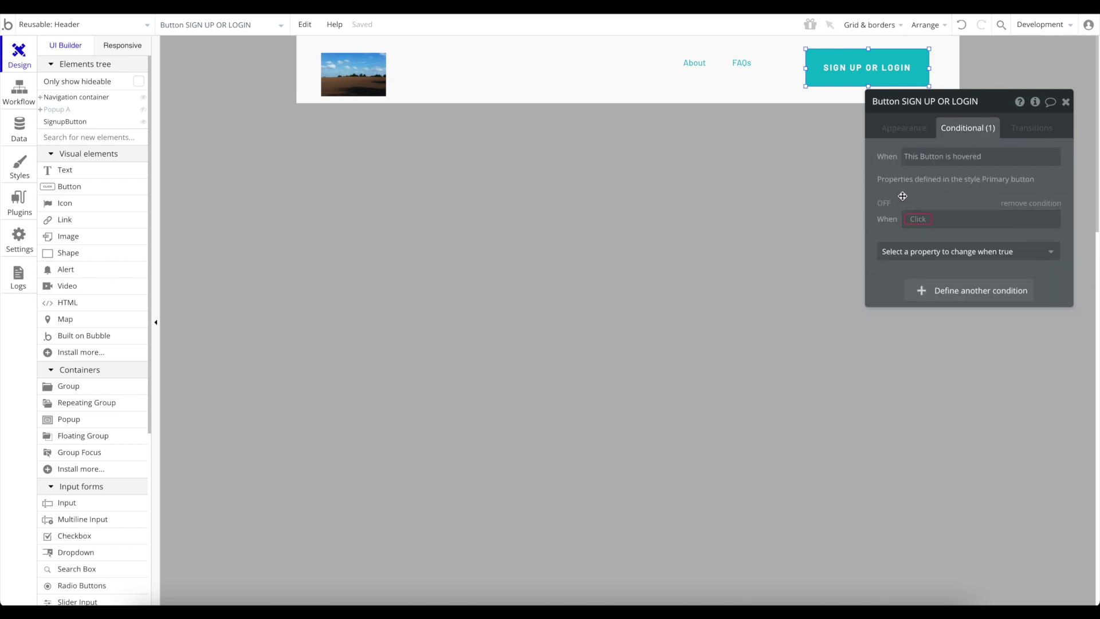
left_click(922, 221)
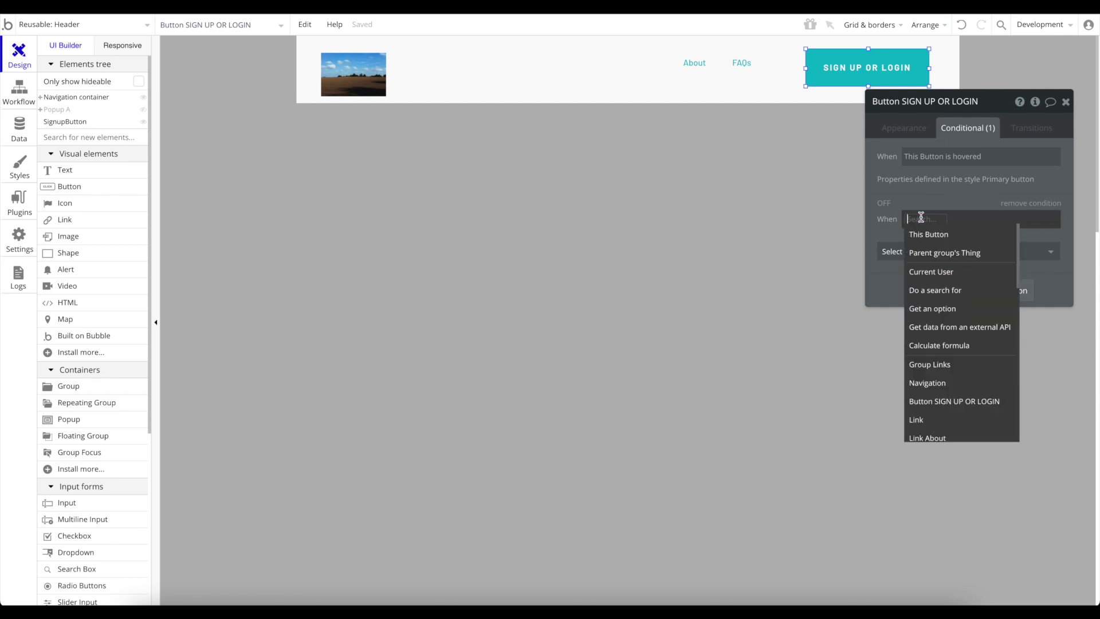
left_click(957, 271)
left_click(982, 270)
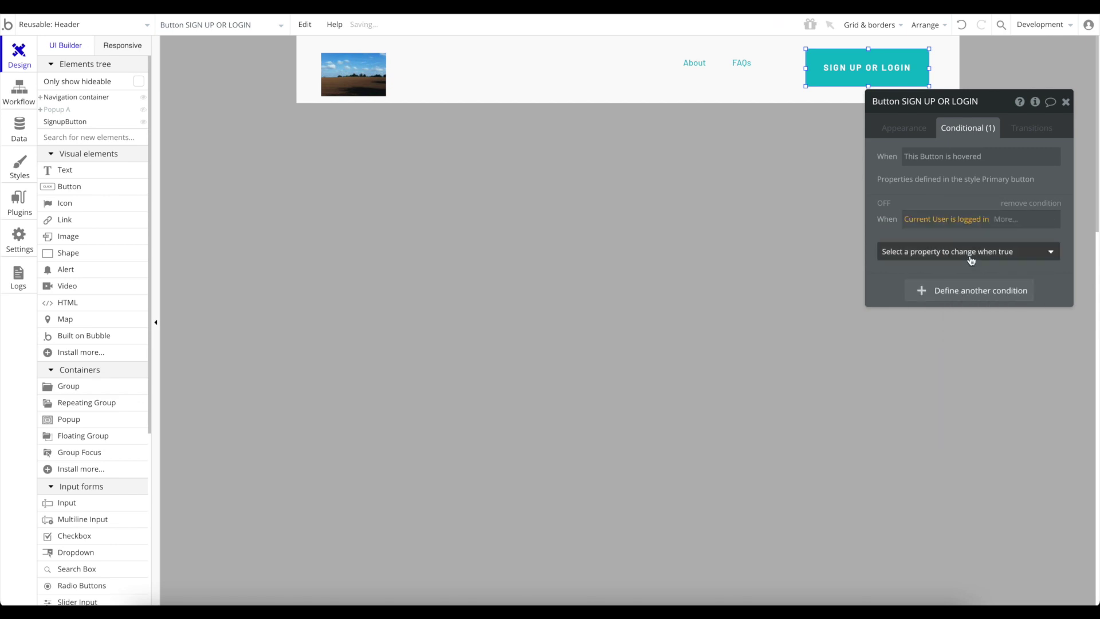
left_click(970, 253)
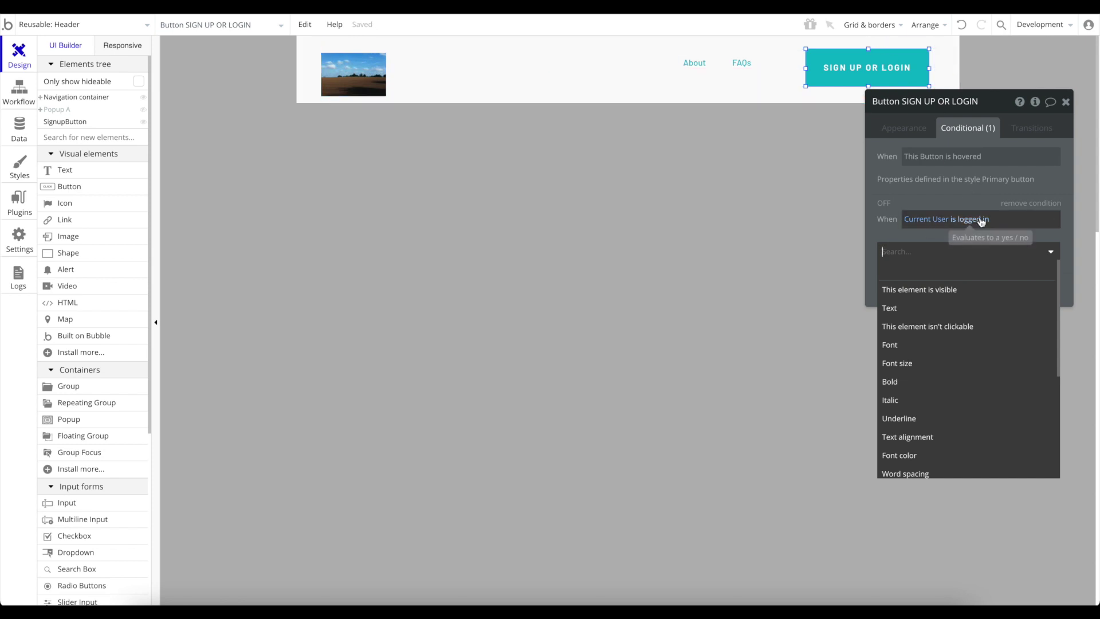
left_click(931, 309)
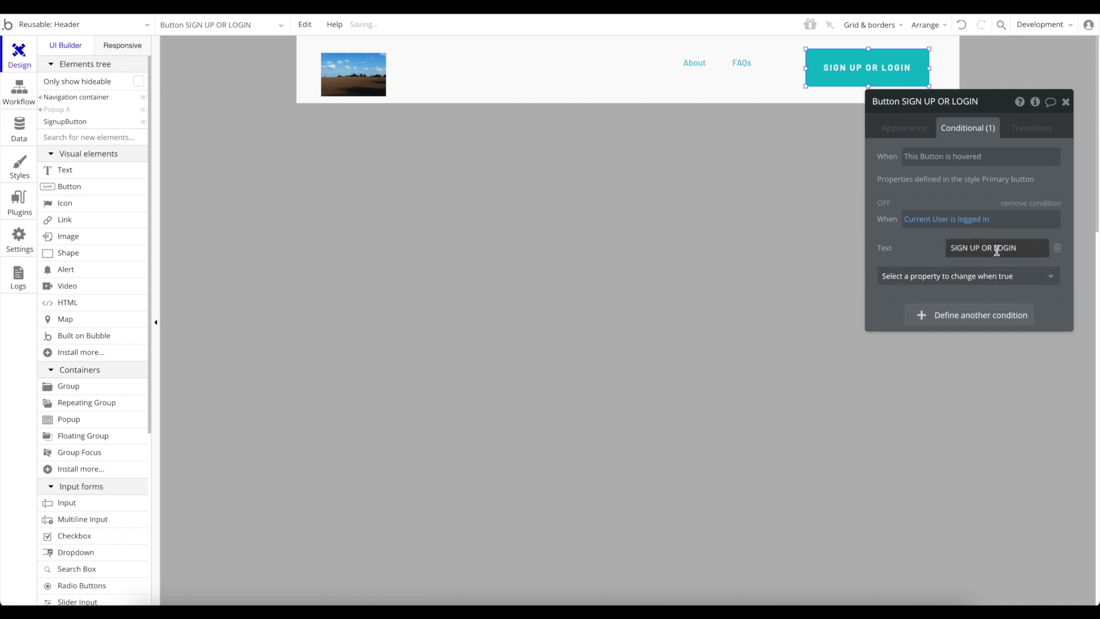
triple_click(1022, 246)
type("LOGOUT")
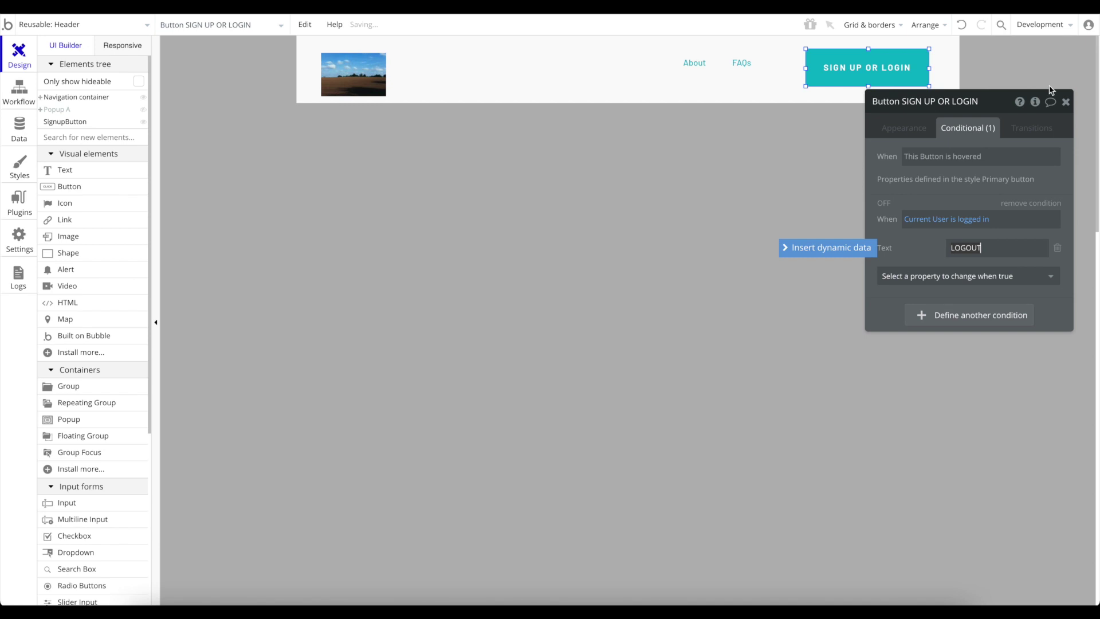
left_click(1025, 79)
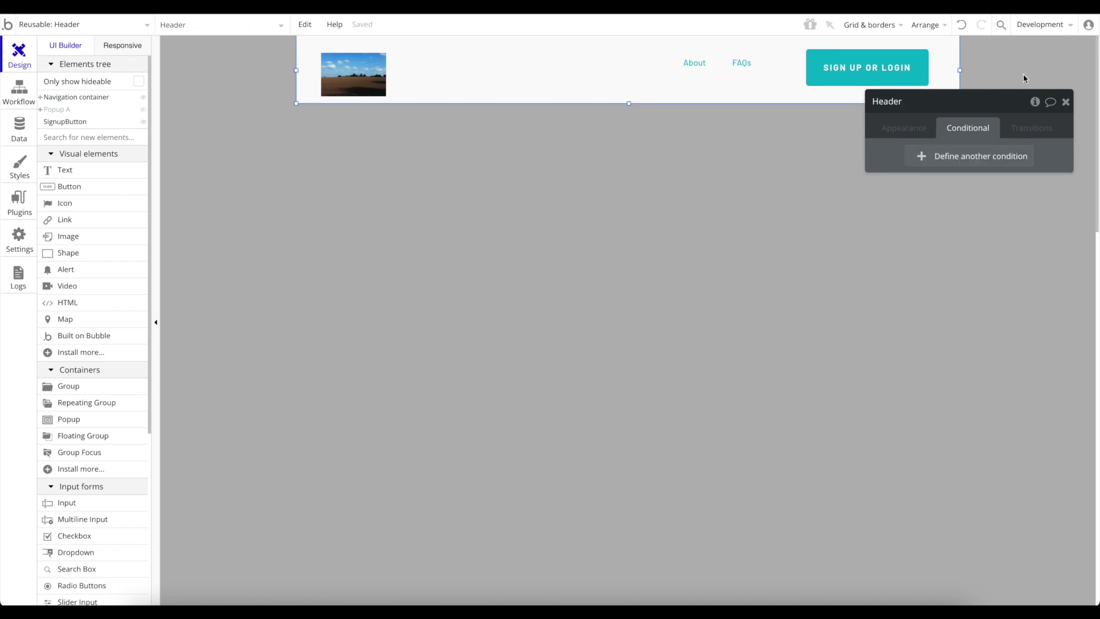
Switch to the index page and preview the app to test the header button.
left_click(1064, 102)
left_click(61, 24)
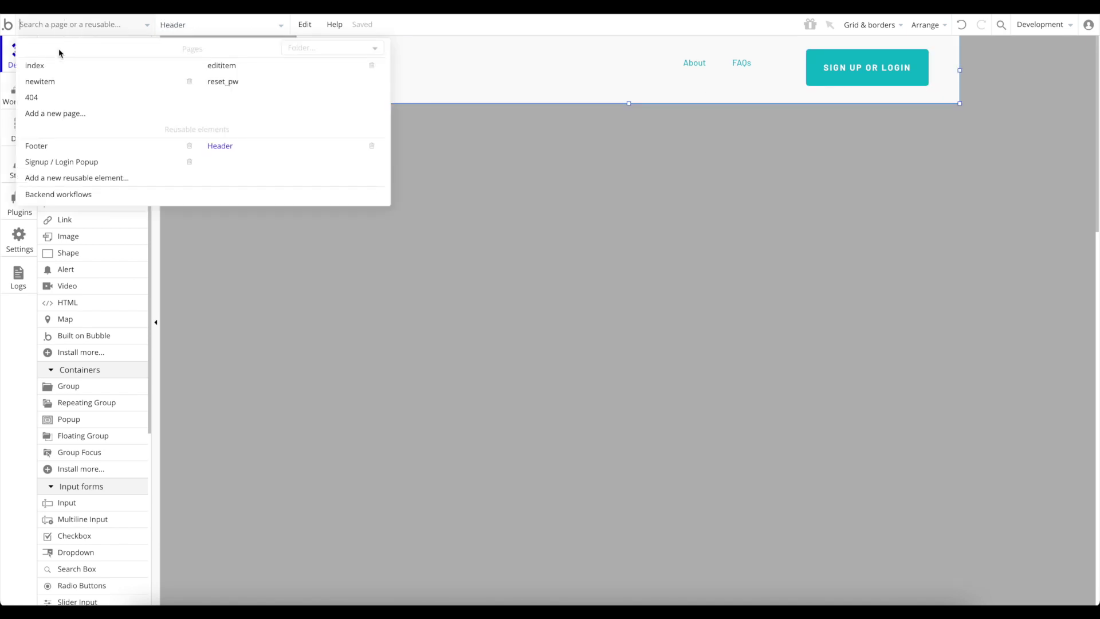
left_click(59, 67)
left_click(1063, 25)
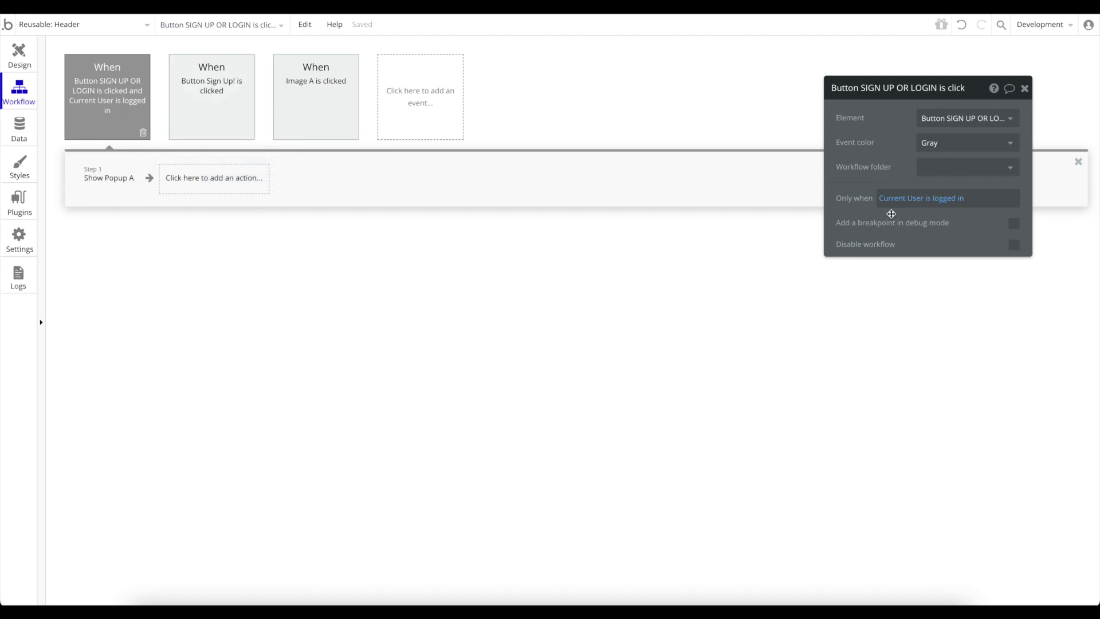
left_click(17, 60)
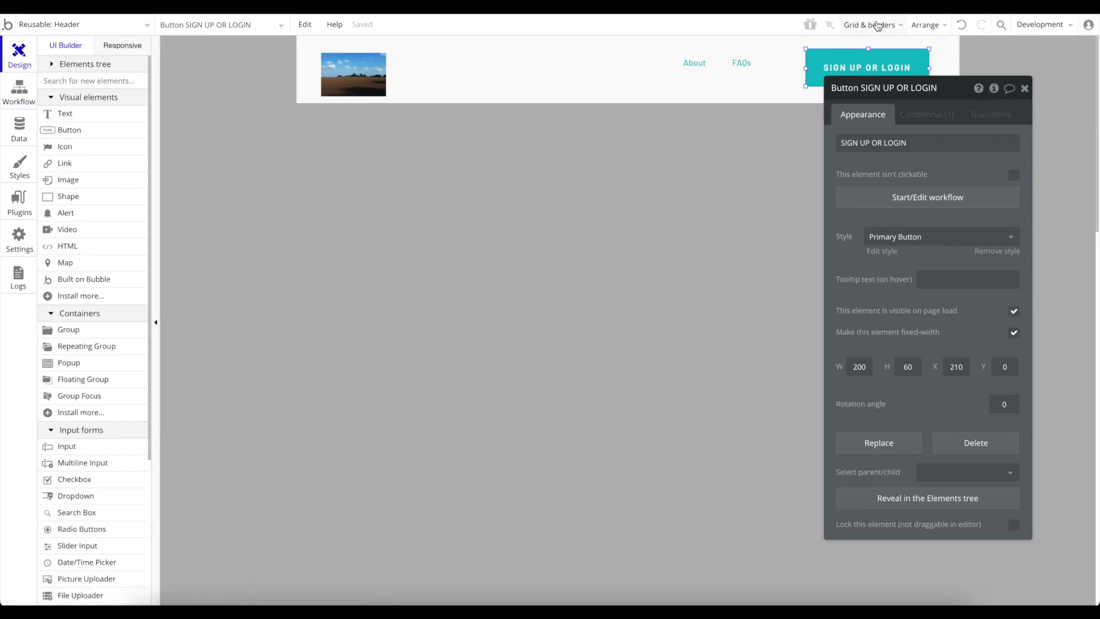
left_click_drag(958, 89, 988, 126)
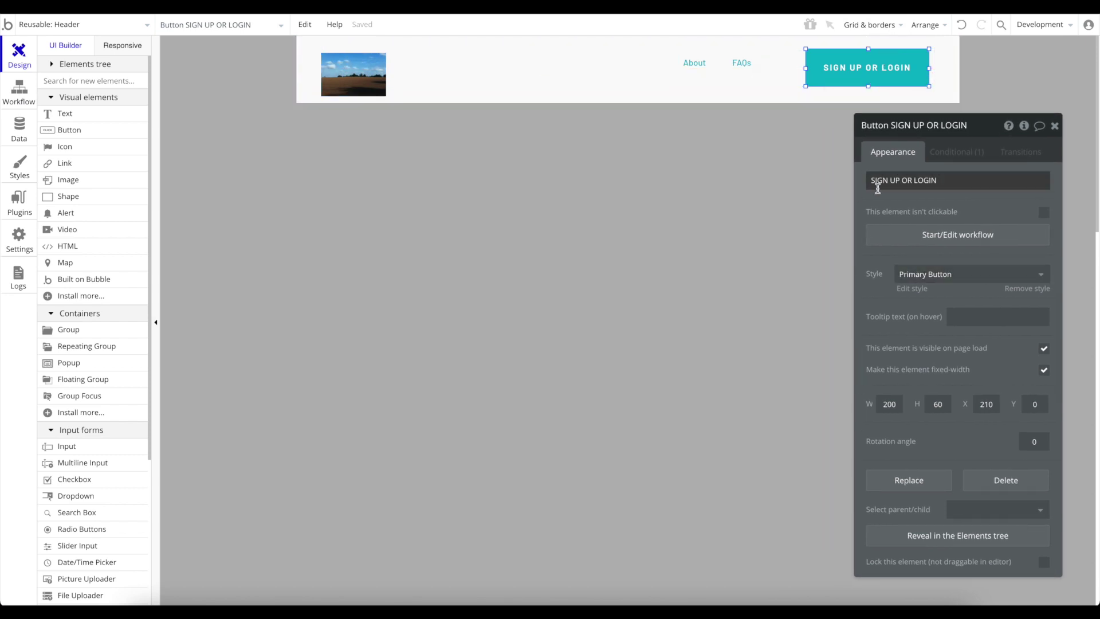
left_click(963, 152)
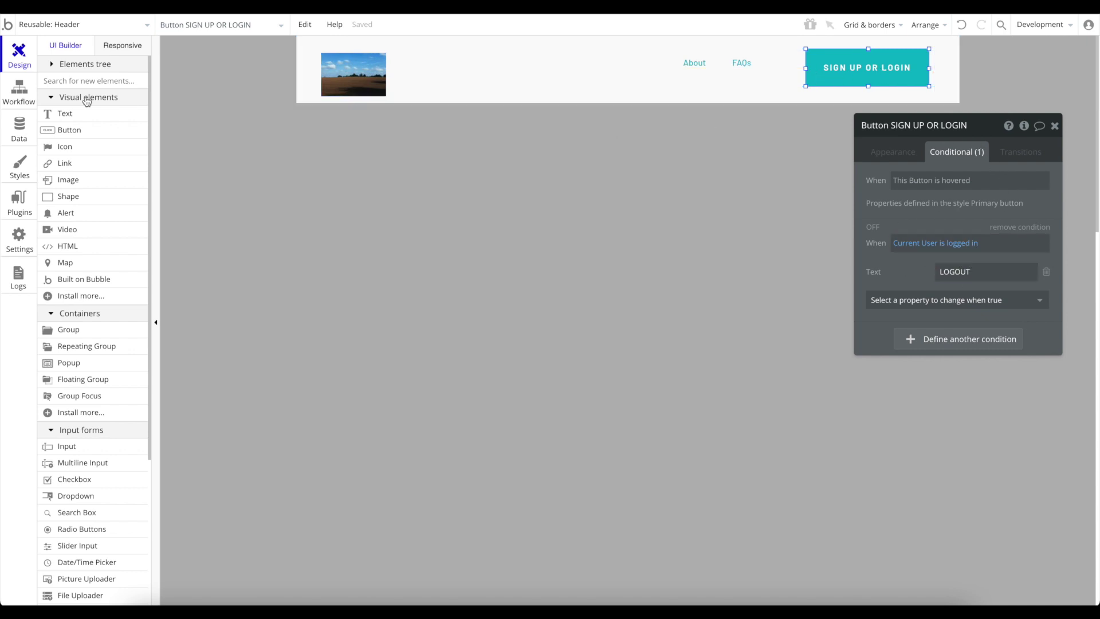
left_click(16, 88)
mouse_move(140, 111)
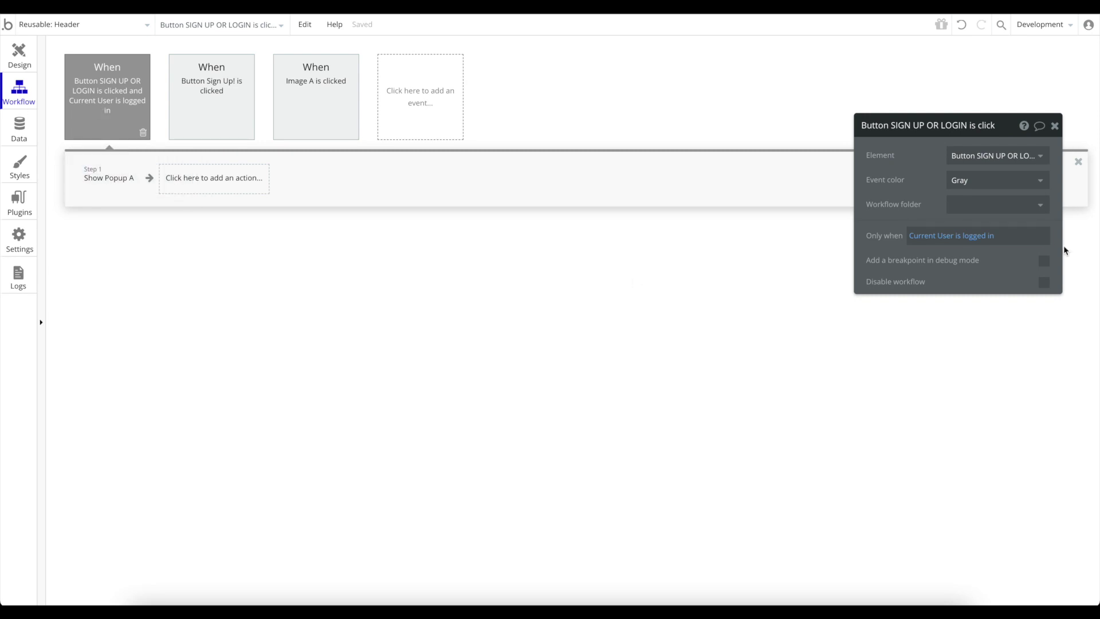
Set the SIGN UP OR LOGIN click event to run only when Current User isn't logged in.
left_click(983, 236)
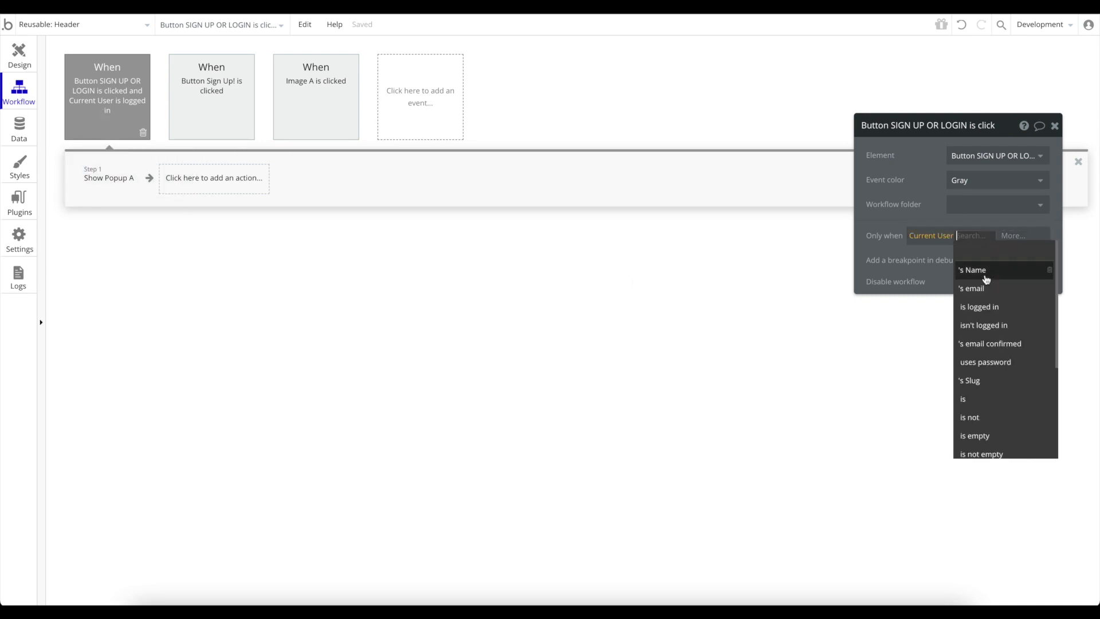
left_click(1002, 332)
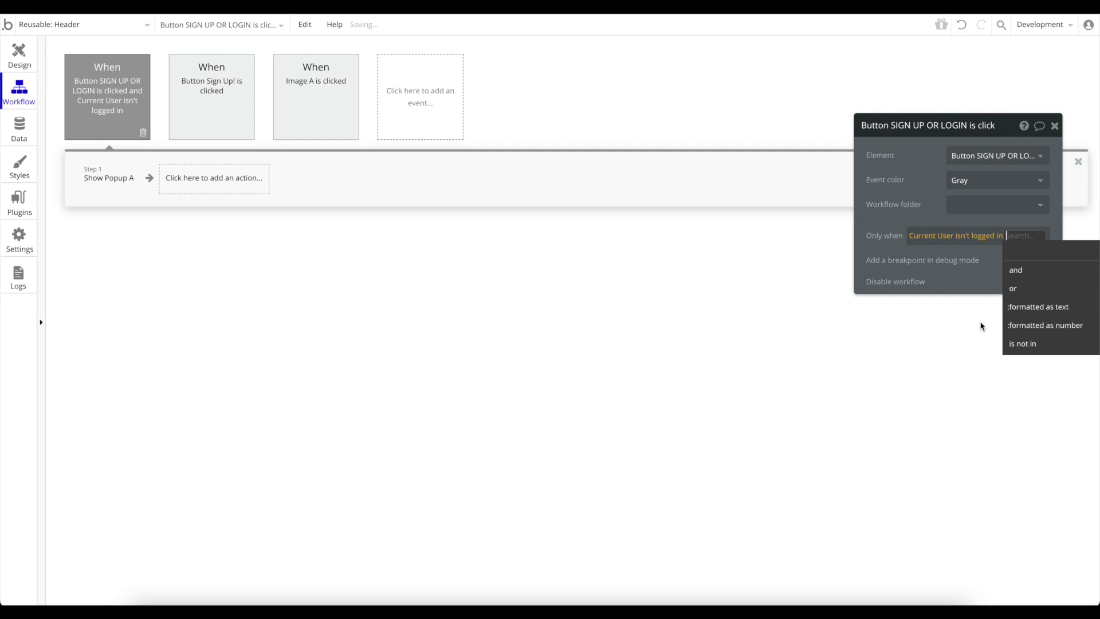
left_click(950, 272)
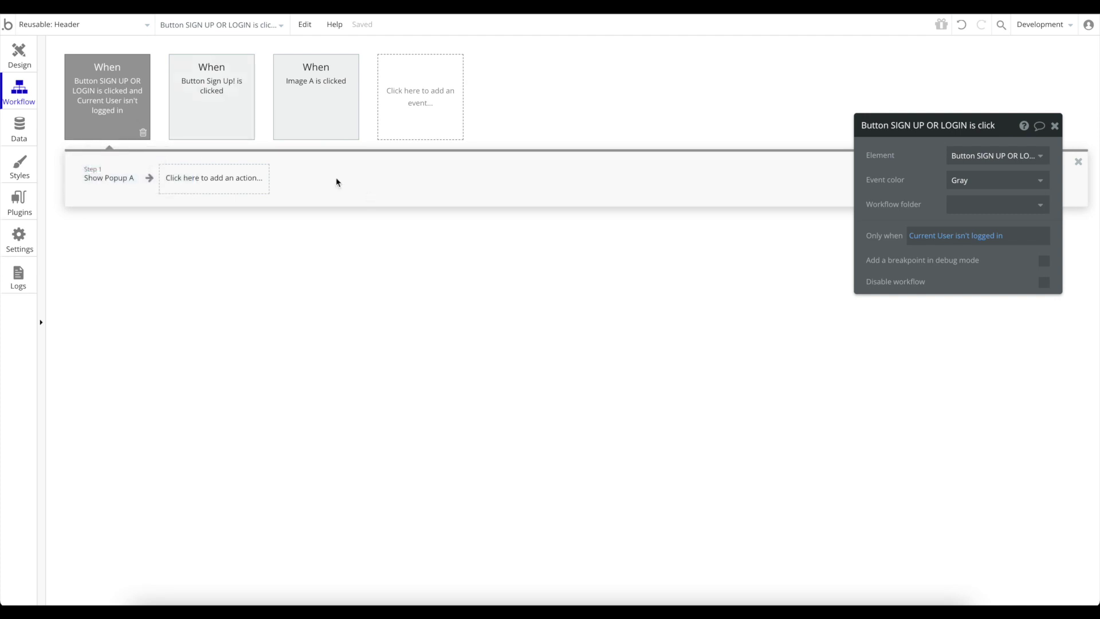
Duplicate the click event and change the first copy's condition to is logged in.
key("super+v")
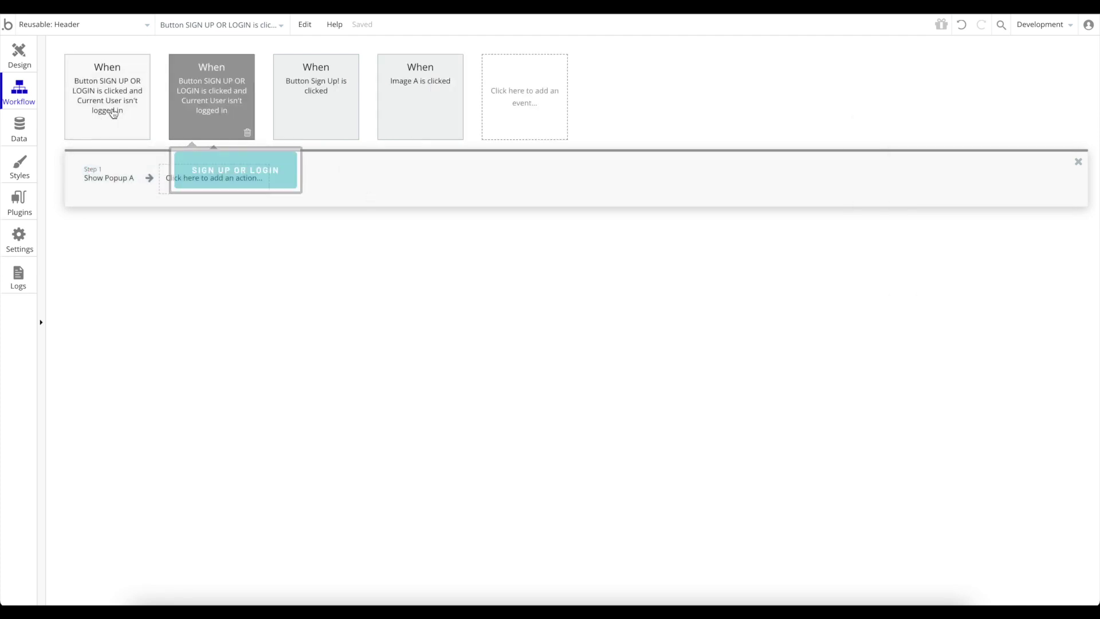
left_click(118, 109)
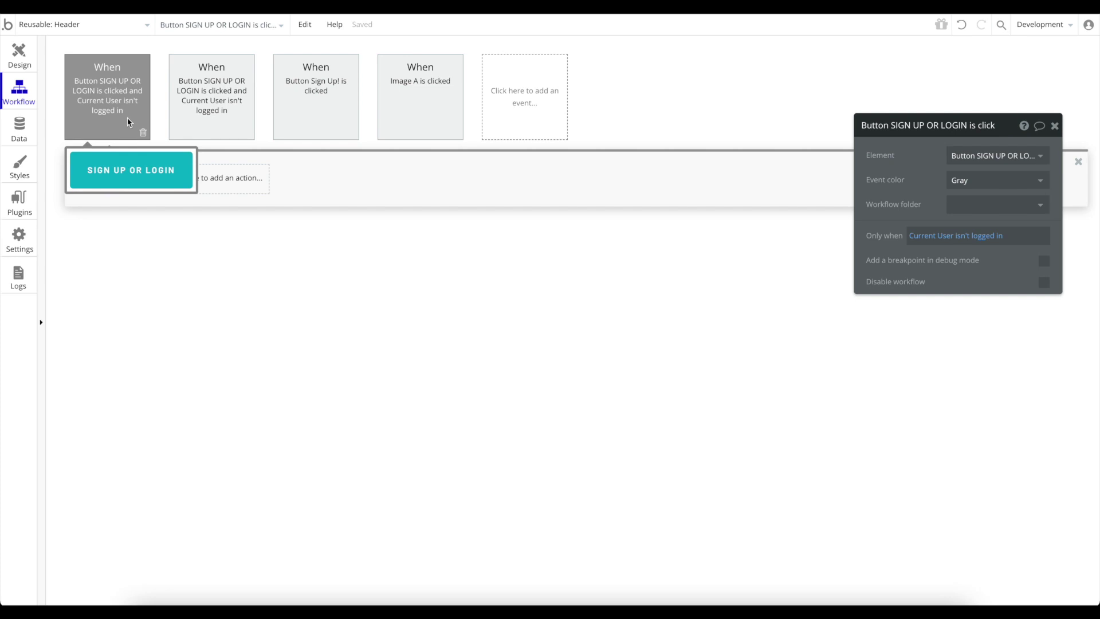
left_click(962, 235)
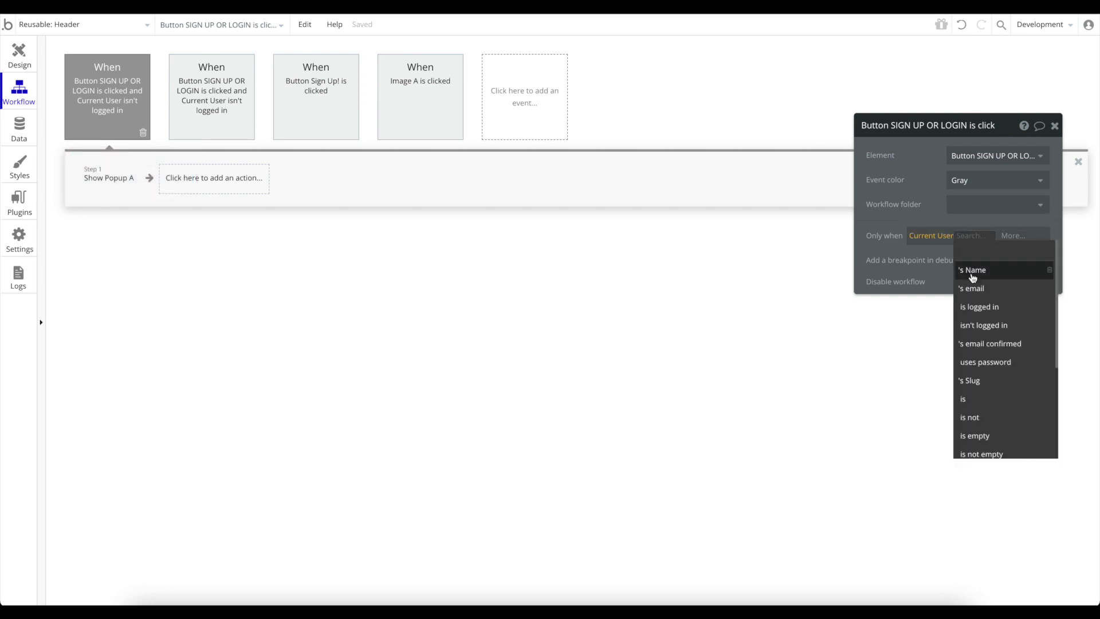
left_click(979, 306)
left_click(954, 262)
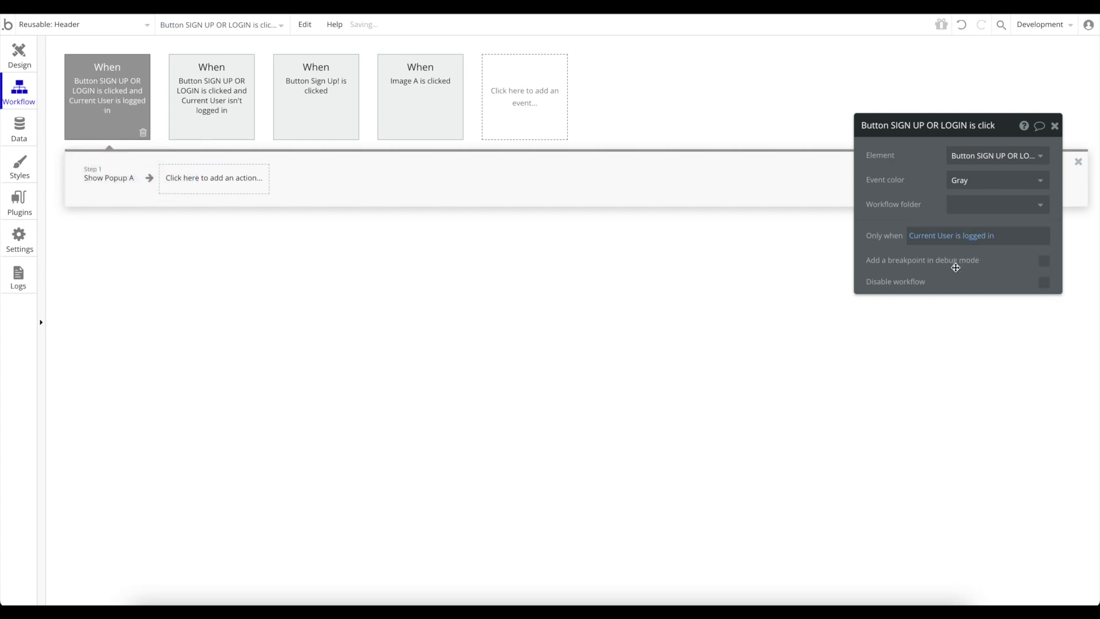
Replace the first event's Show Popup A action with Log the user out.
left_click(119, 179)
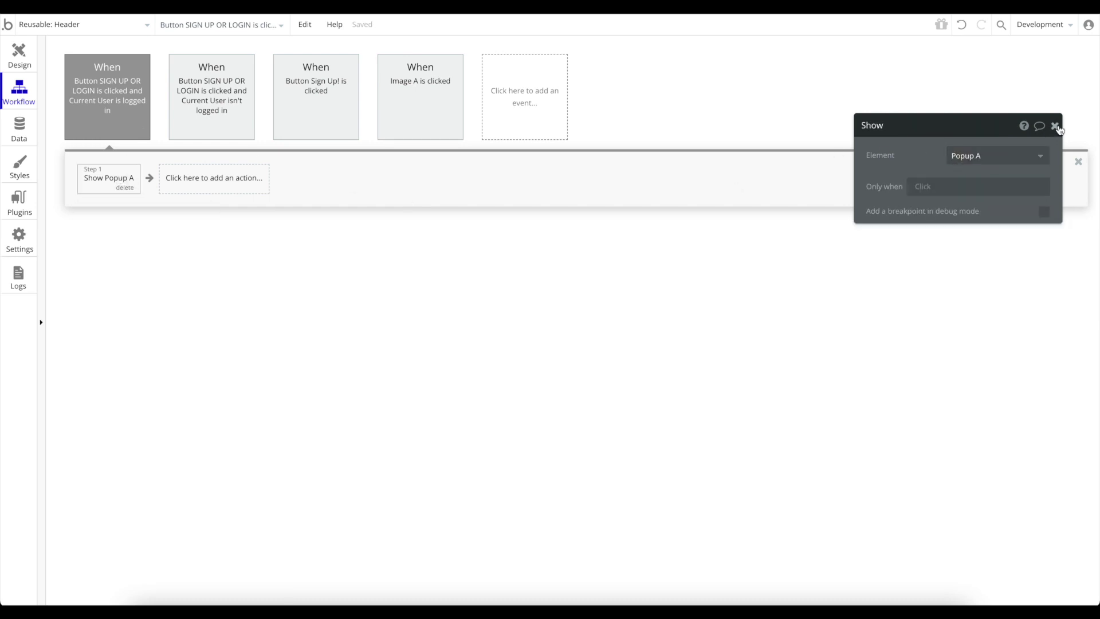
left_click(1055, 126)
left_click(130, 189)
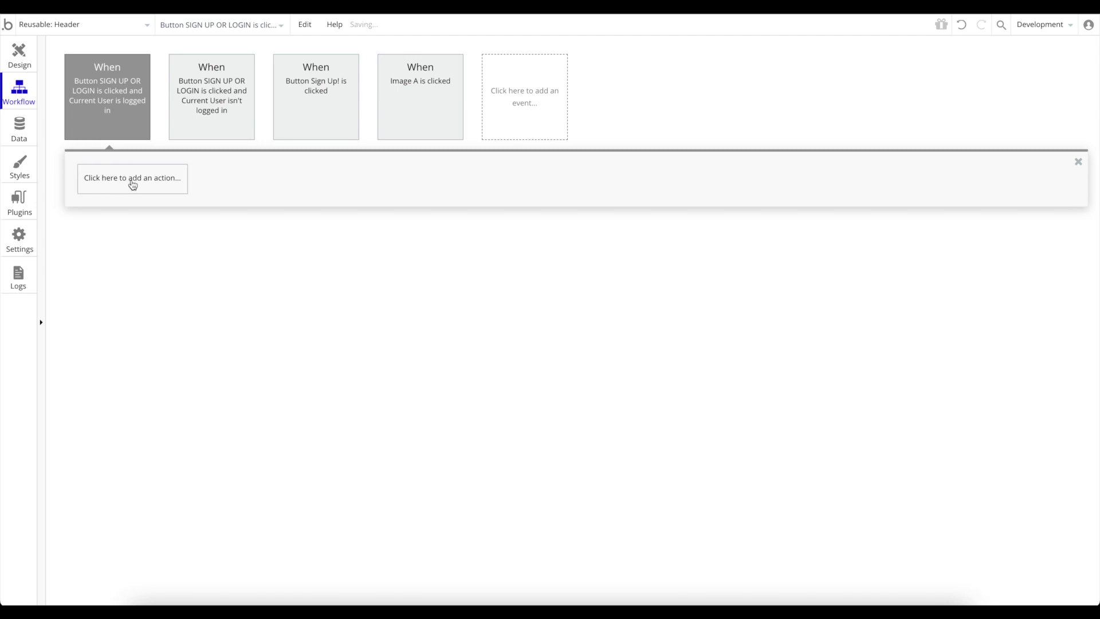
left_click(131, 182)
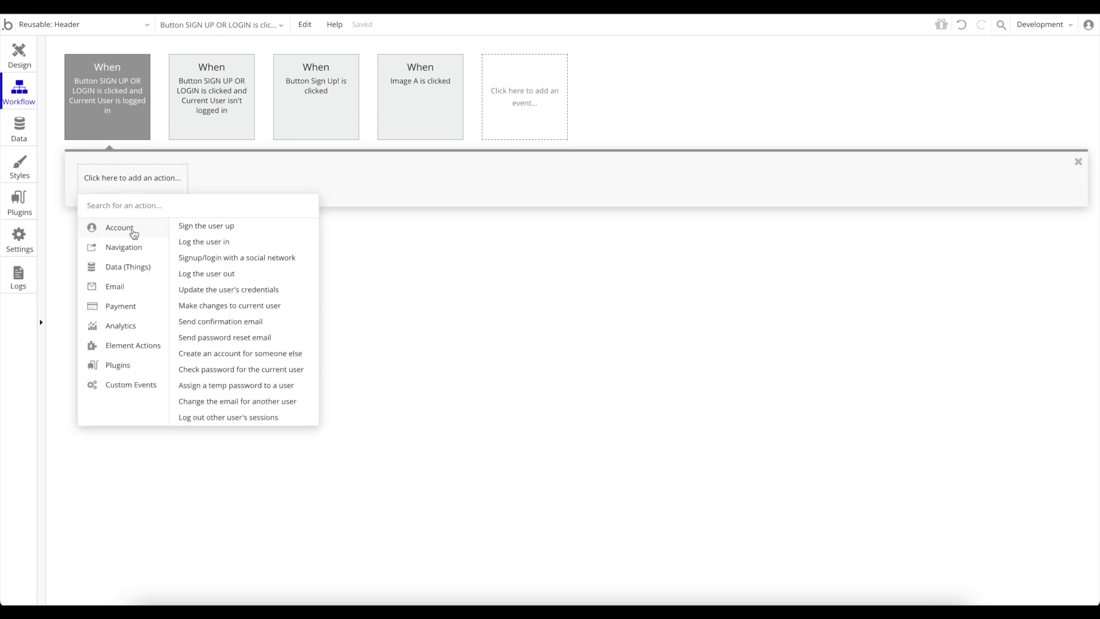
left_click(217, 273)
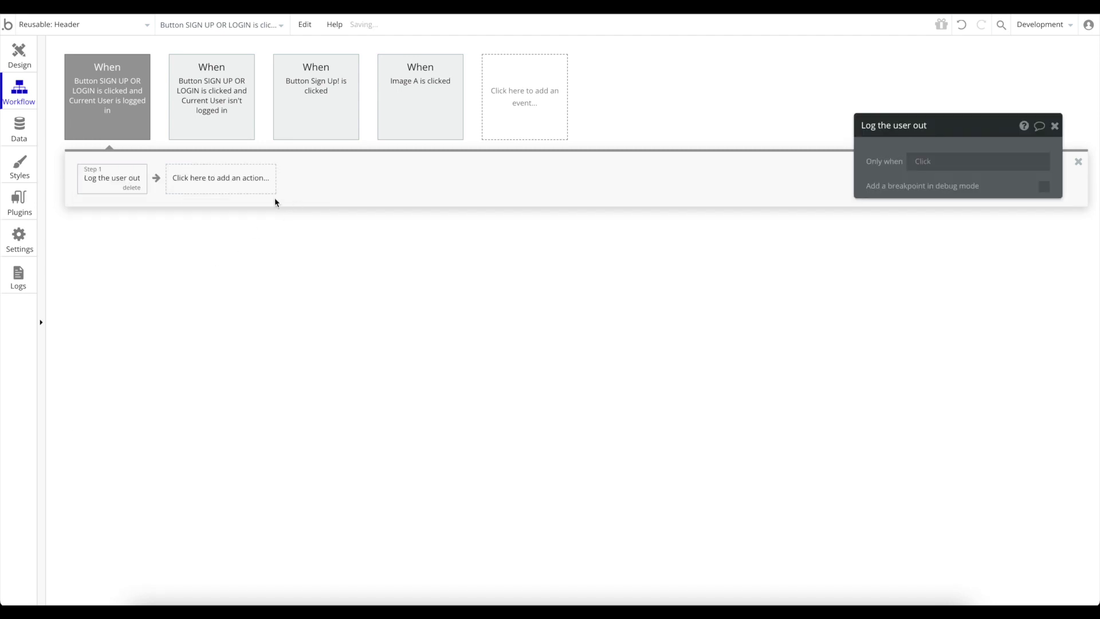
left_click(1055, 134)
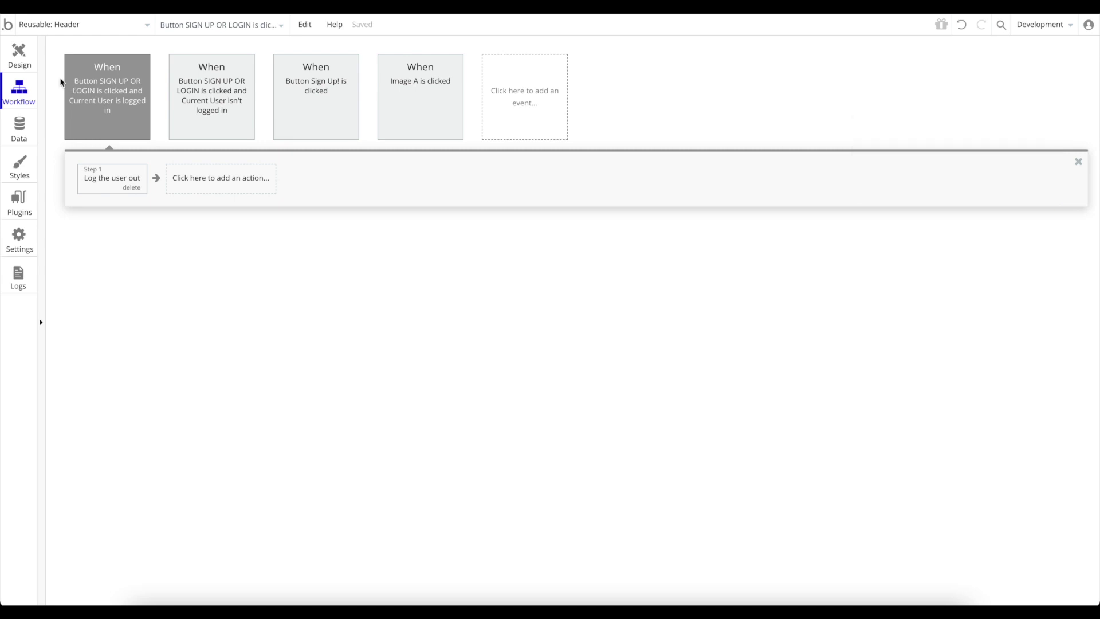
Review both click events' conditions: logged in logs out, not logged in shows Popup A.
mouse_move(135, 105)
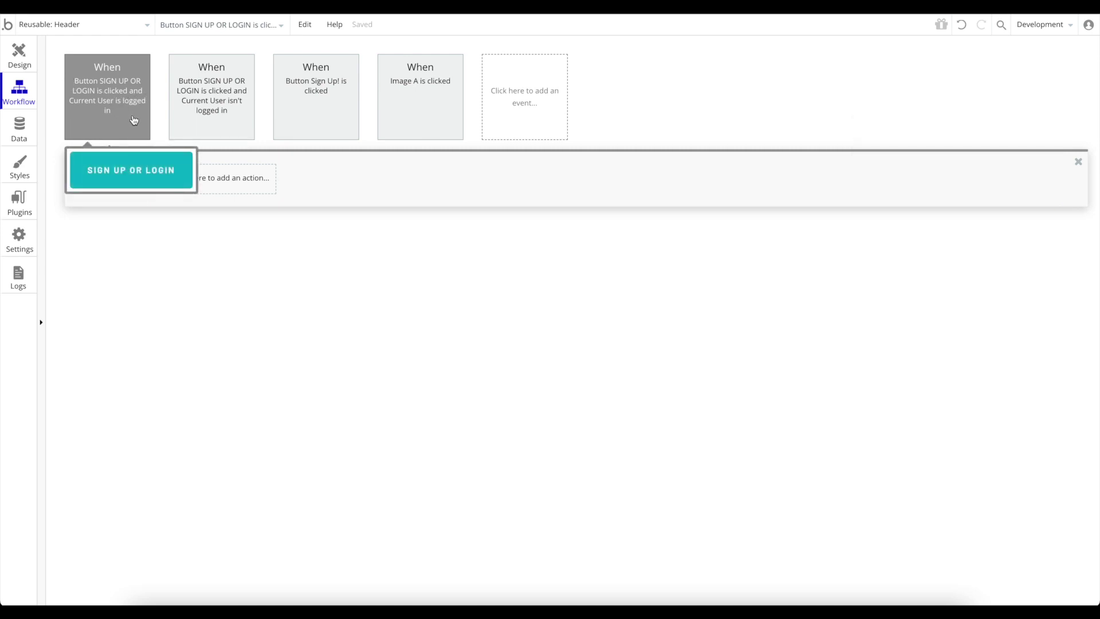
left_click(105, 105)
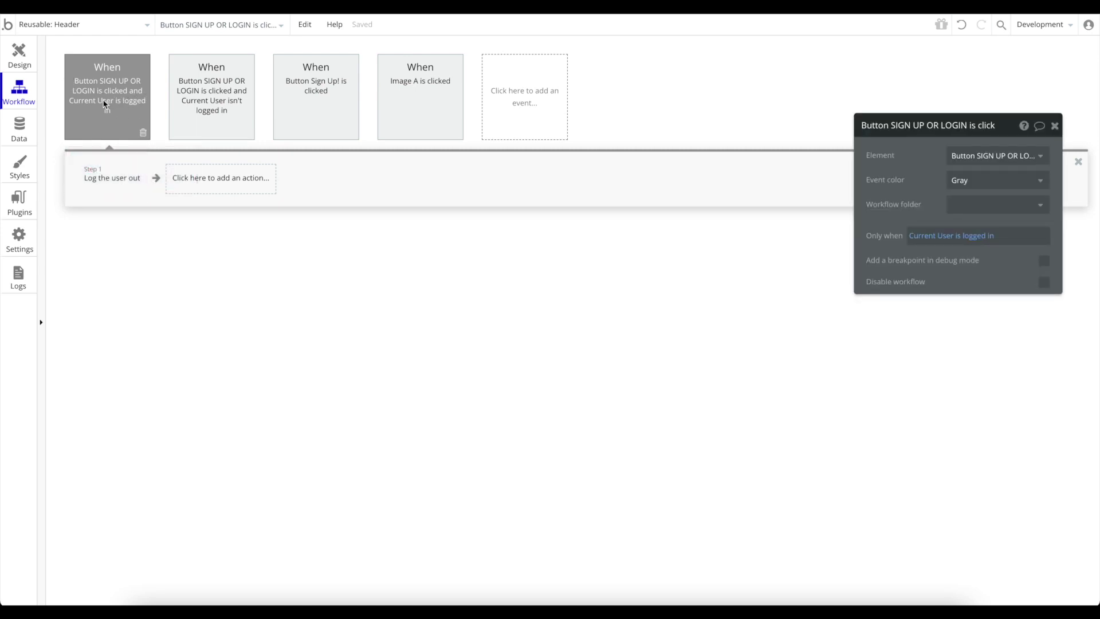
left_click(215, 101)
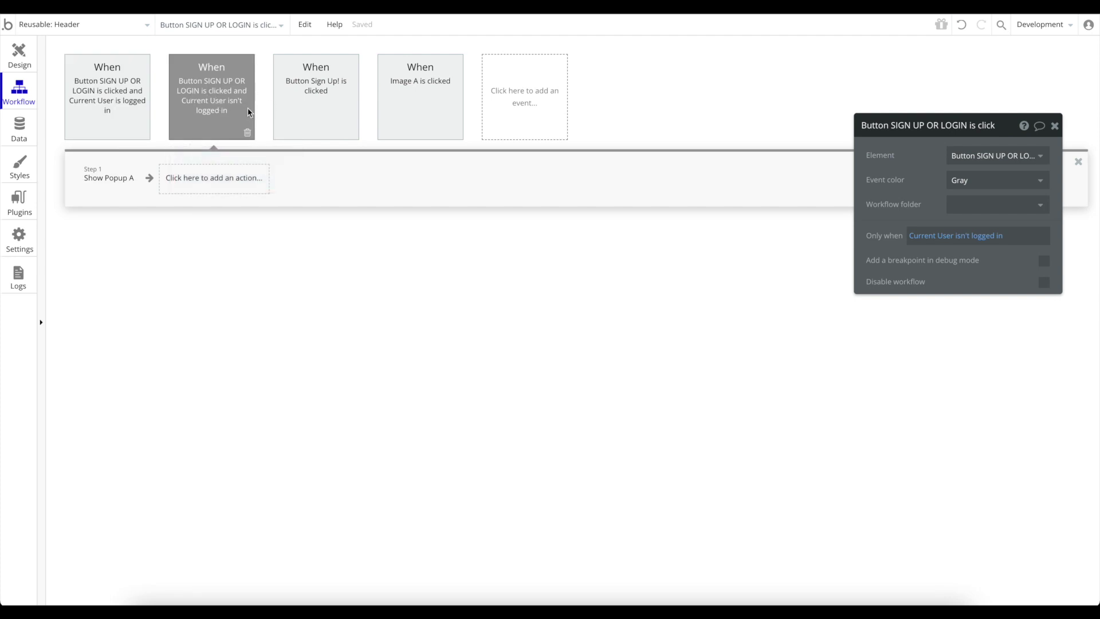
mouse_move(248, 112)
left_click(1054, 126)
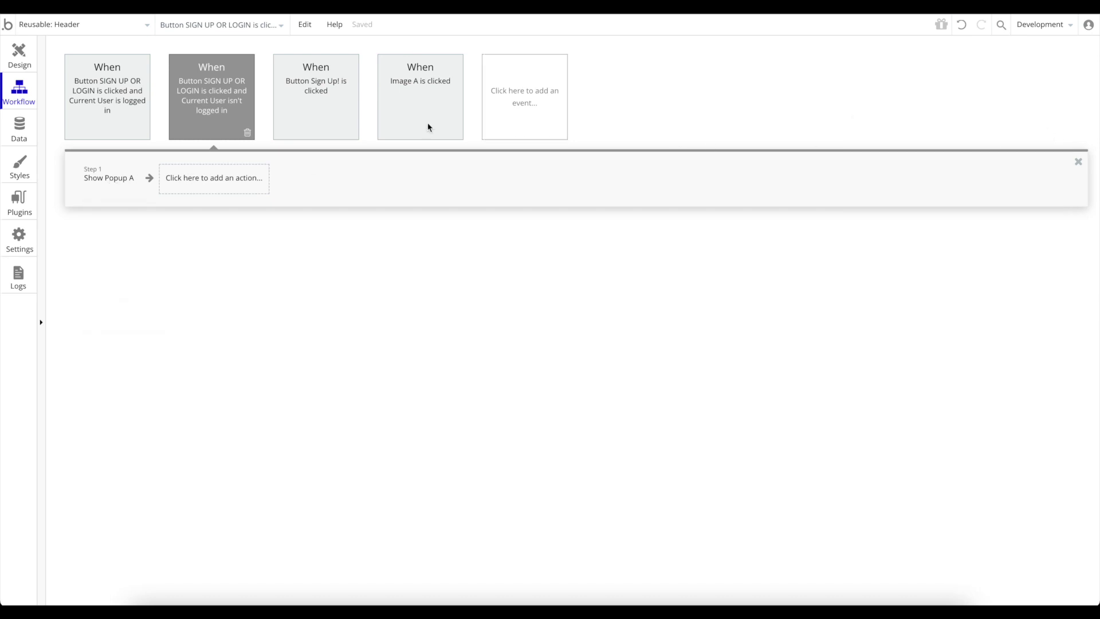
Preview the index page, log out via LOGOUT, then test the SIGN UP OR LOGIN button.
left_click(55, 25)
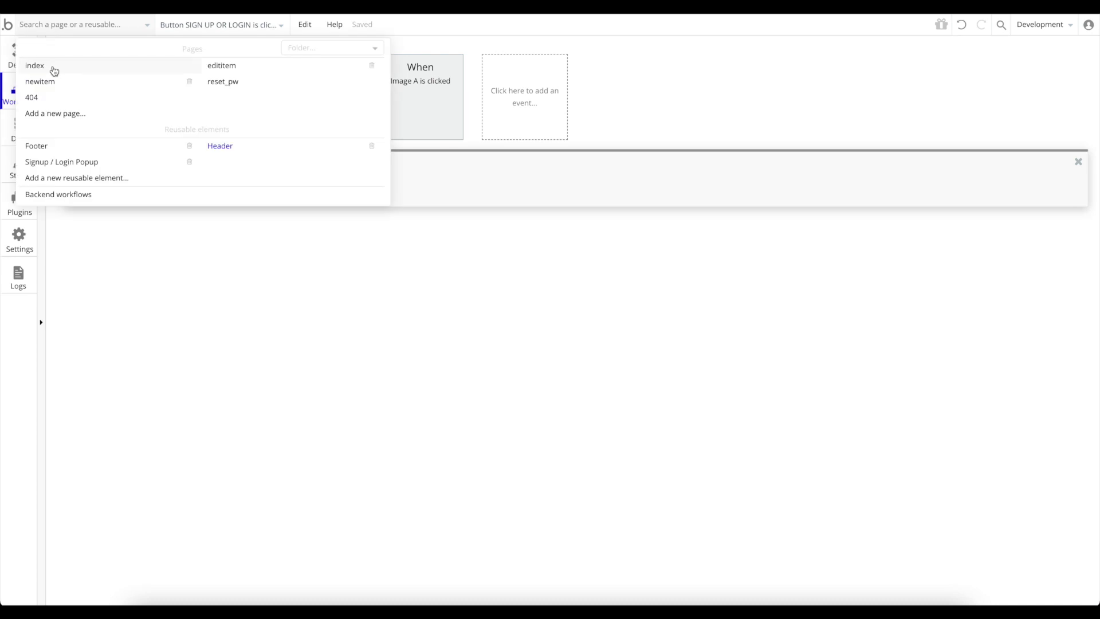
left_click(52, 65)
left_click(1058, 24)
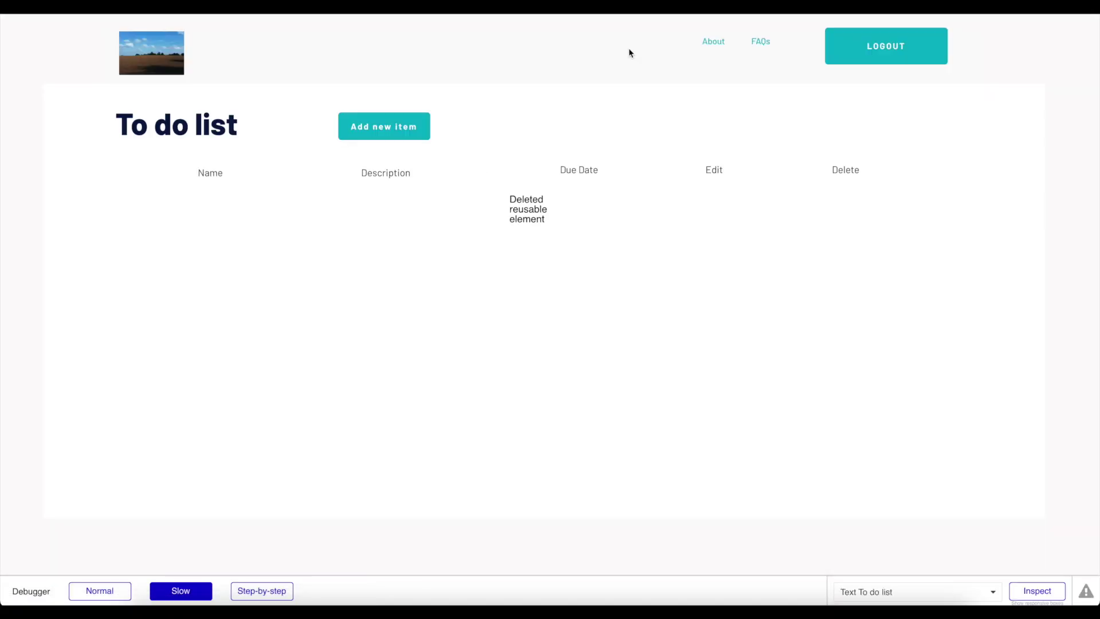
left_click(888, 54)
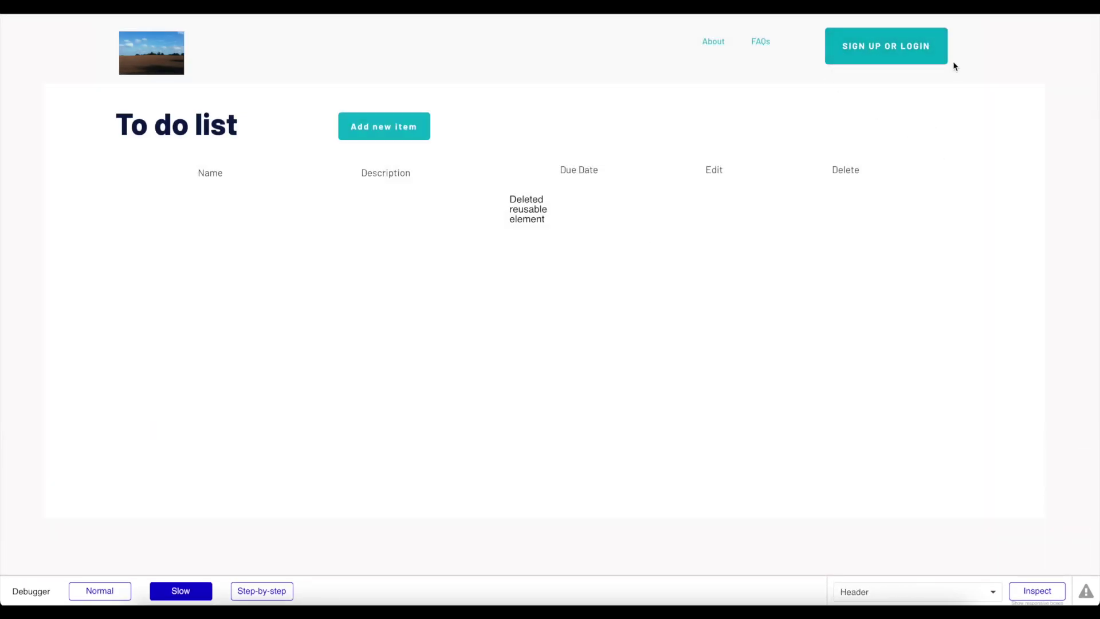
left_click(887, 46)
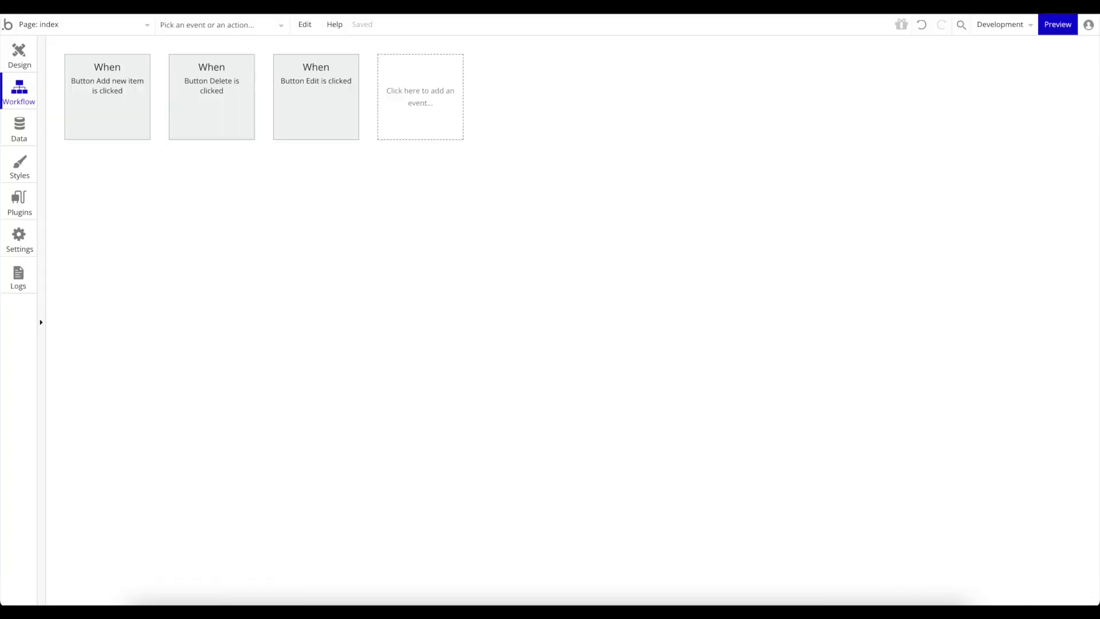
Open the reusable Header in Design and expand its element tree to show Popup A.
left_click(20, 54)
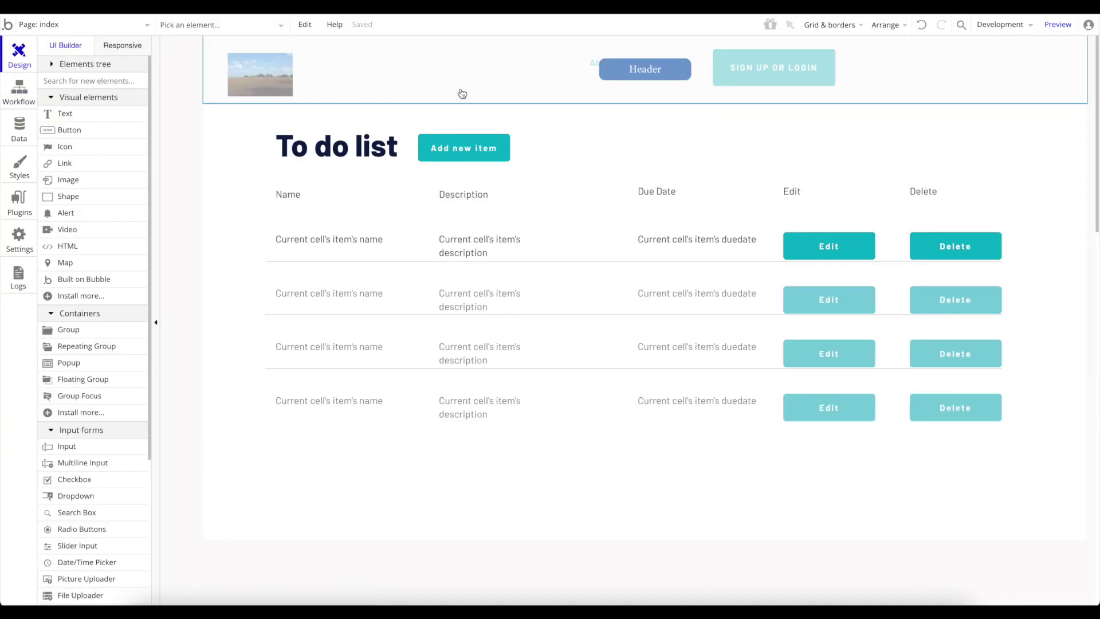
left_click(63, 26)
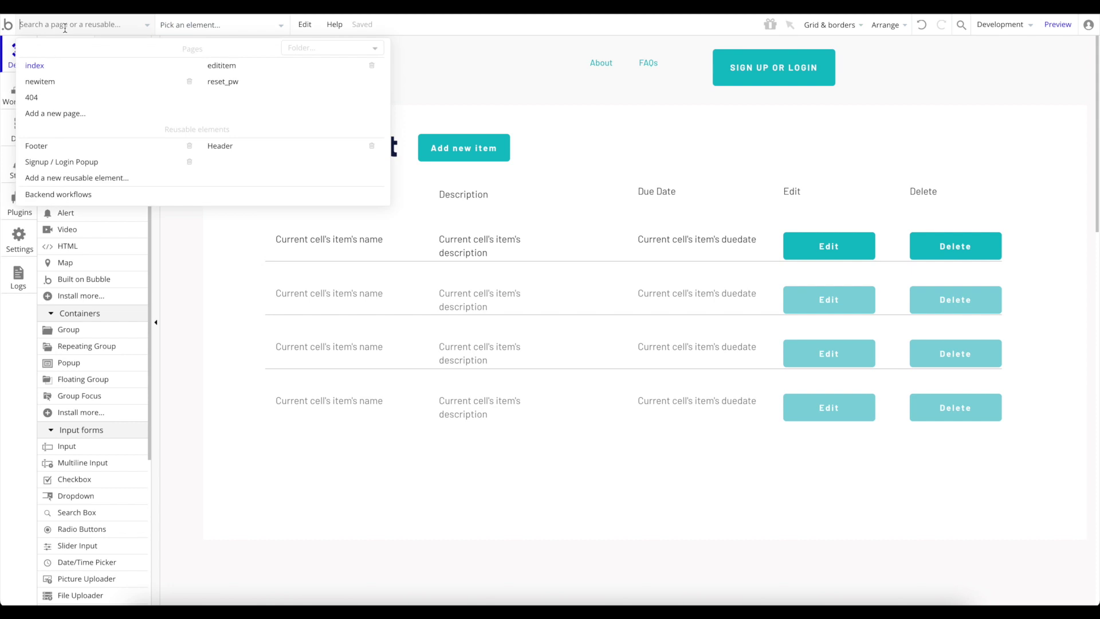
left_click(262, 147)
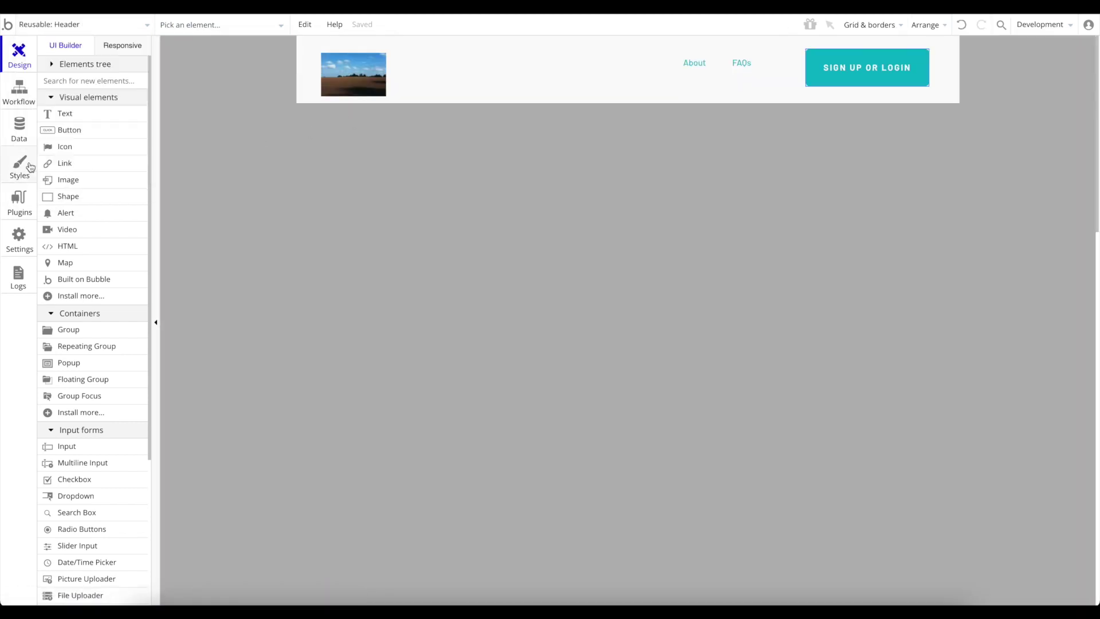
left_click(94, 65)
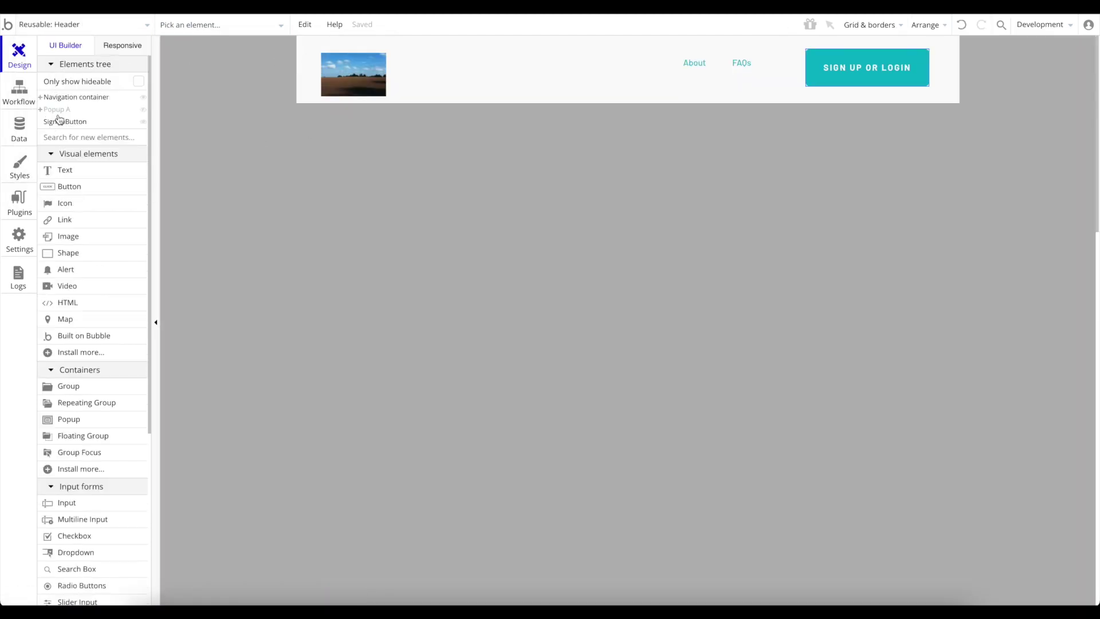
left_click(40, 109)
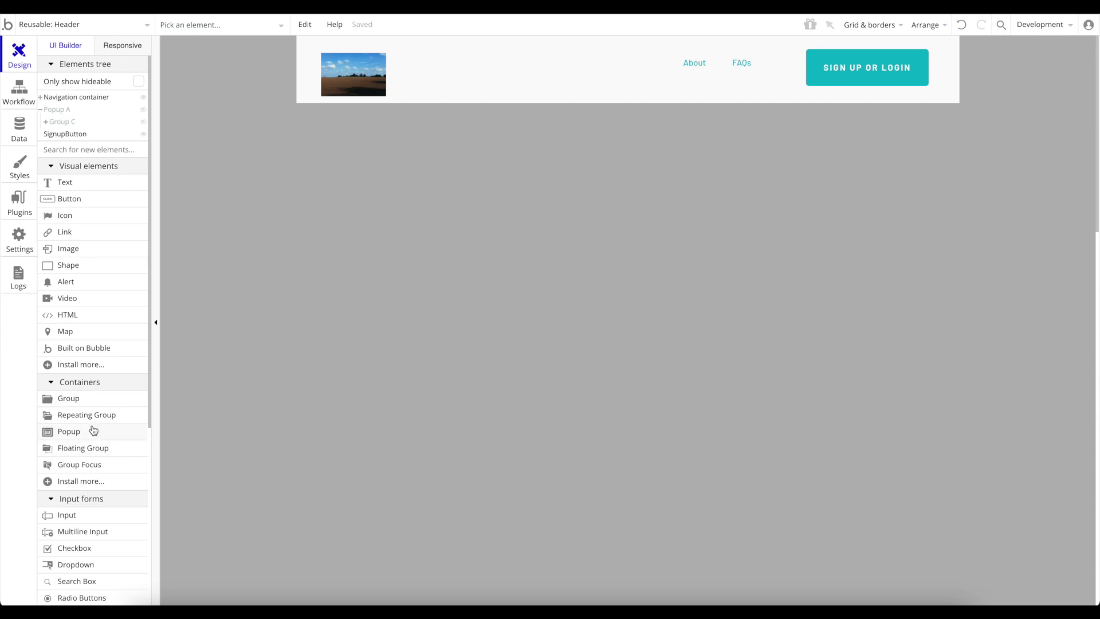
Add a new Popup from Containers and rename it popup-login-user.
left_click_drag(91, 431, 503, 199)
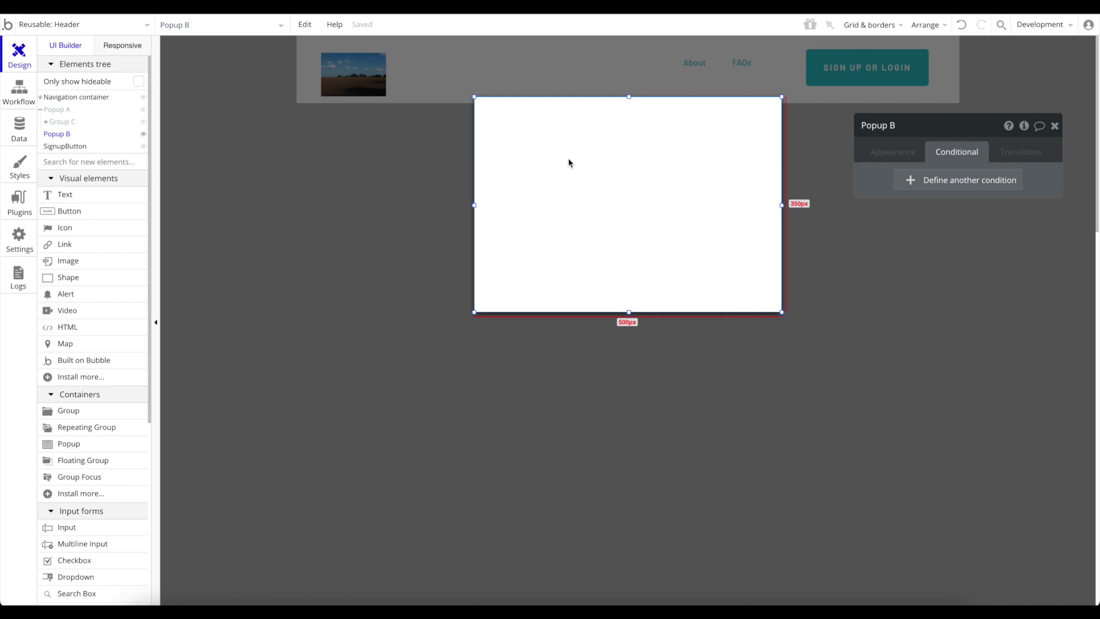
left_click(887, 123)
key("BackSpace")
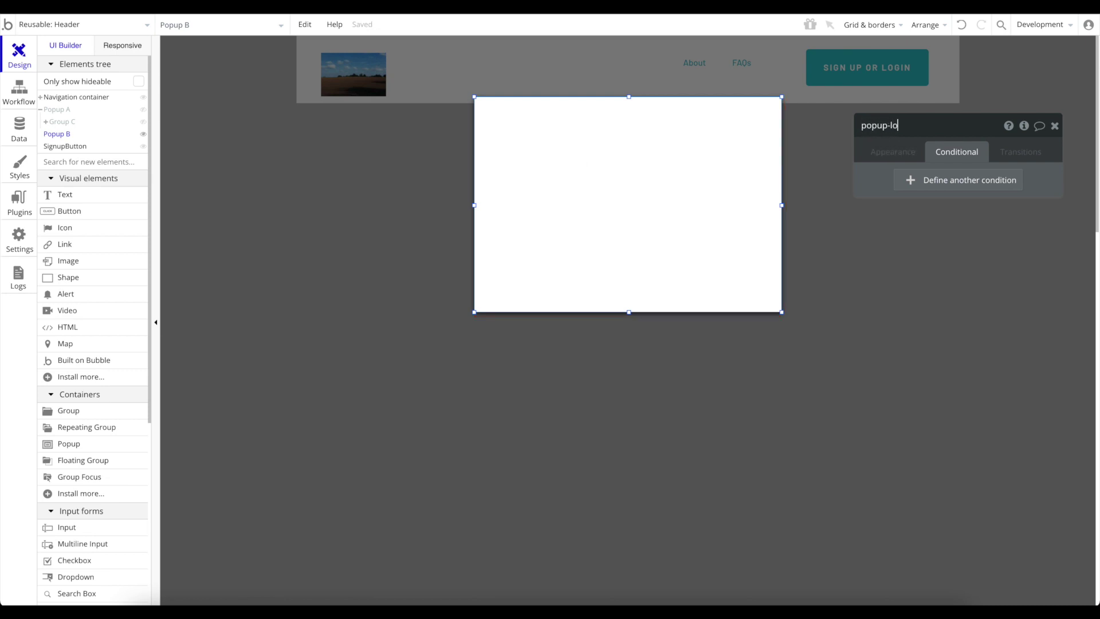
type("popup-login-user")
key("Return")
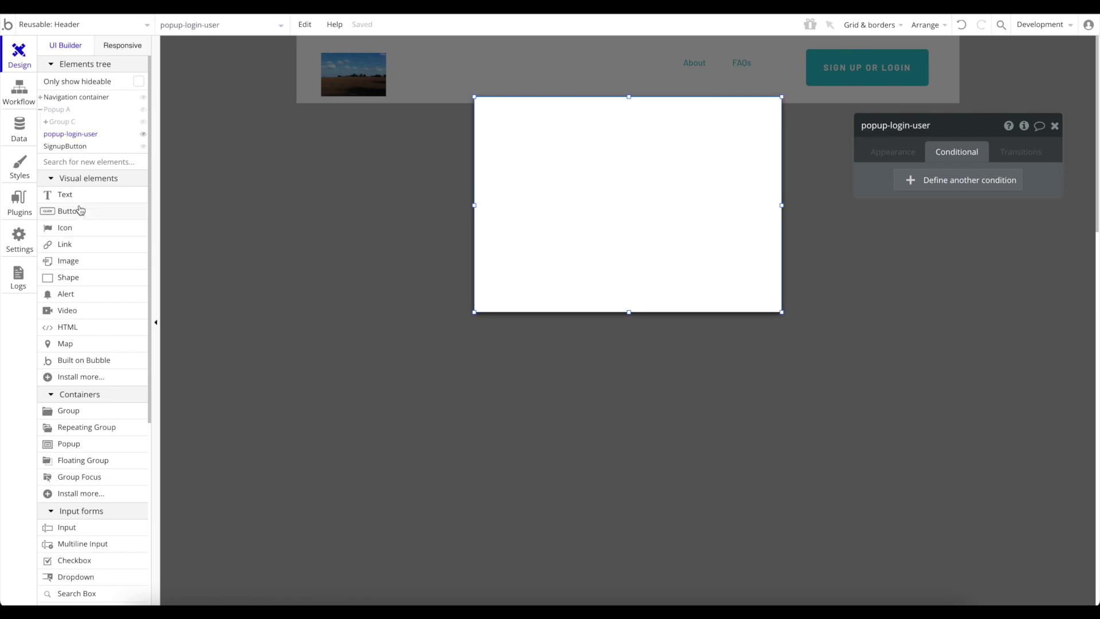
Draw an input in the popup, centre it horizontally, and paste a copy below it.
left_click(71, 528)
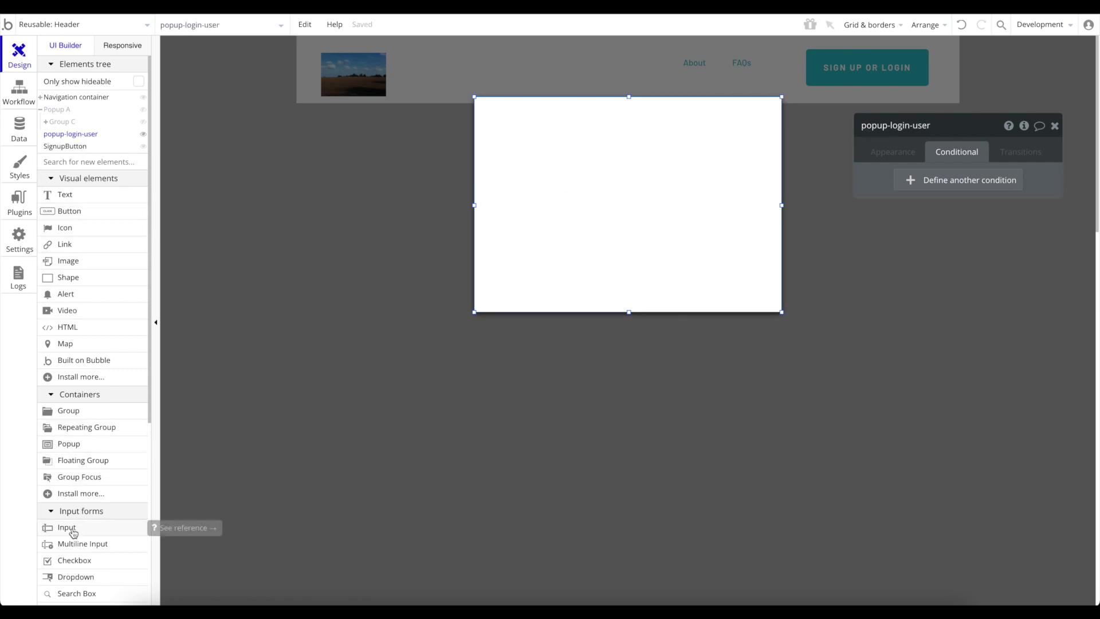
mouse_move(518, 118)
left_mouse_down()
mouse_move(645, 150)
mouse_move(606, 135)
mouse_move(634, 138)
left_mouse_up()
right_click(640, 150)
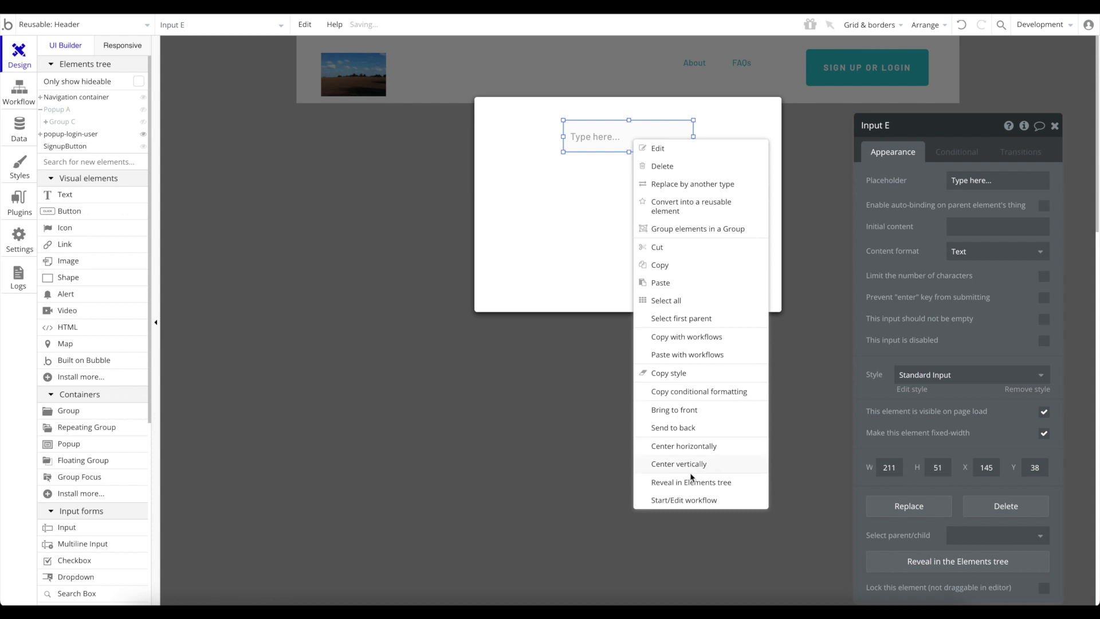
left_click(695, 447)
key("ctrl+c")
key("ctrl+v")
left_click(640, 182)
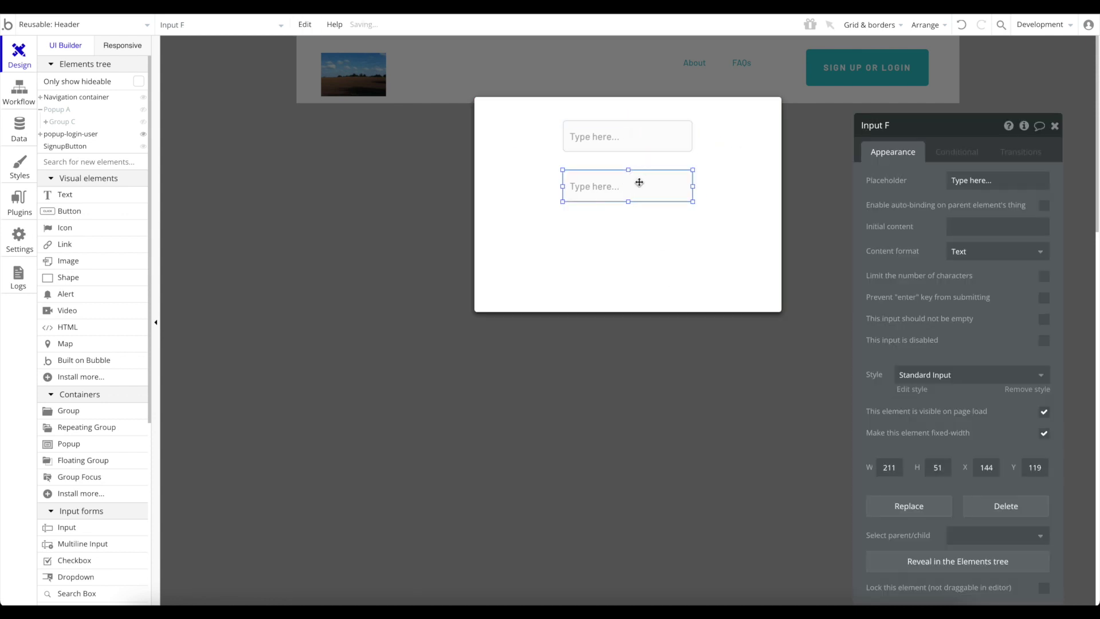
Set the inputs' placeholders to Username and Password.
left_click(614, 137)
type("Username")
left_click(609, 184)
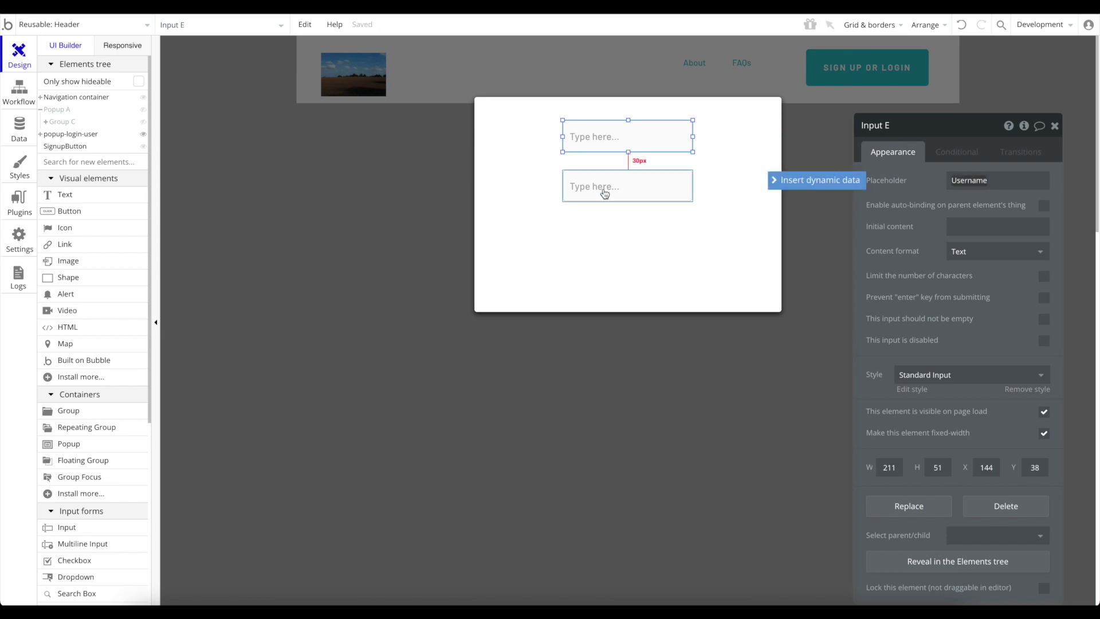
left_click(1000, 184)
type("Password")
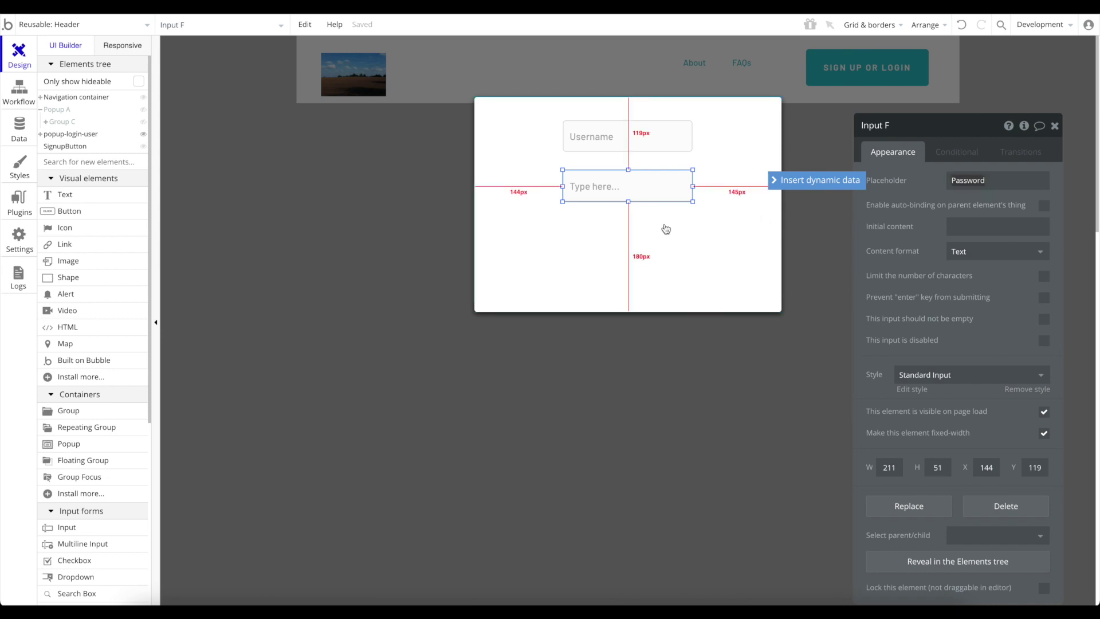
left_click(659, 231)
Add a centred button labelled Log In under the inputs and open its click workflow.
left_click(68, 211)
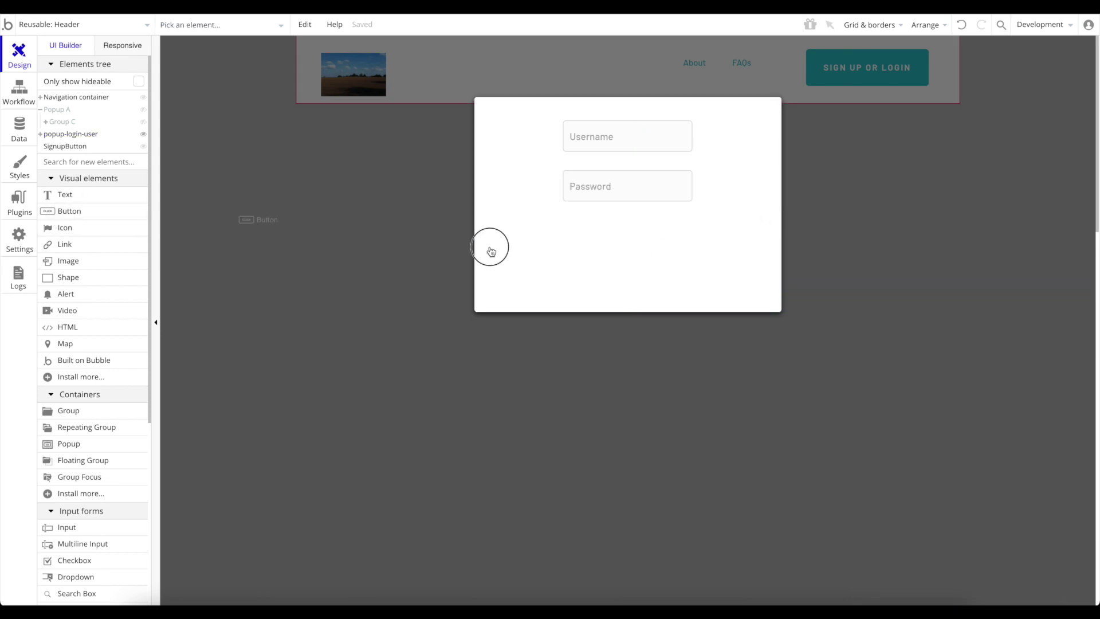
left_click(592, 245)
left_click_drag(634, 261, 629, 250)
right_click(627, 248)
left_click(673, 533)
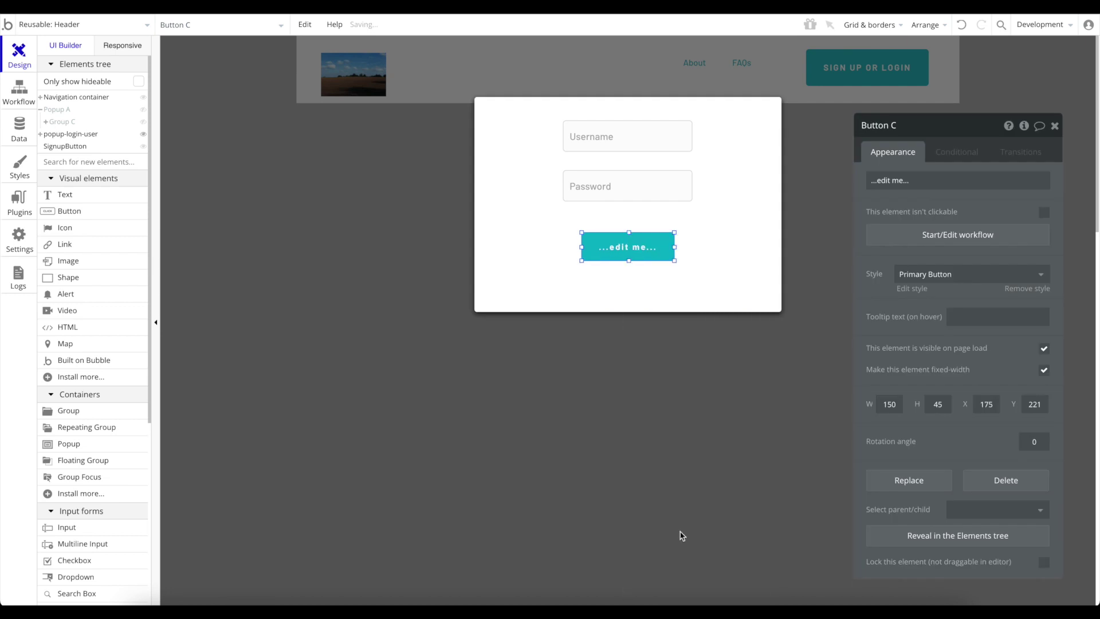
left_click_drag(630, 254, 630, 248)
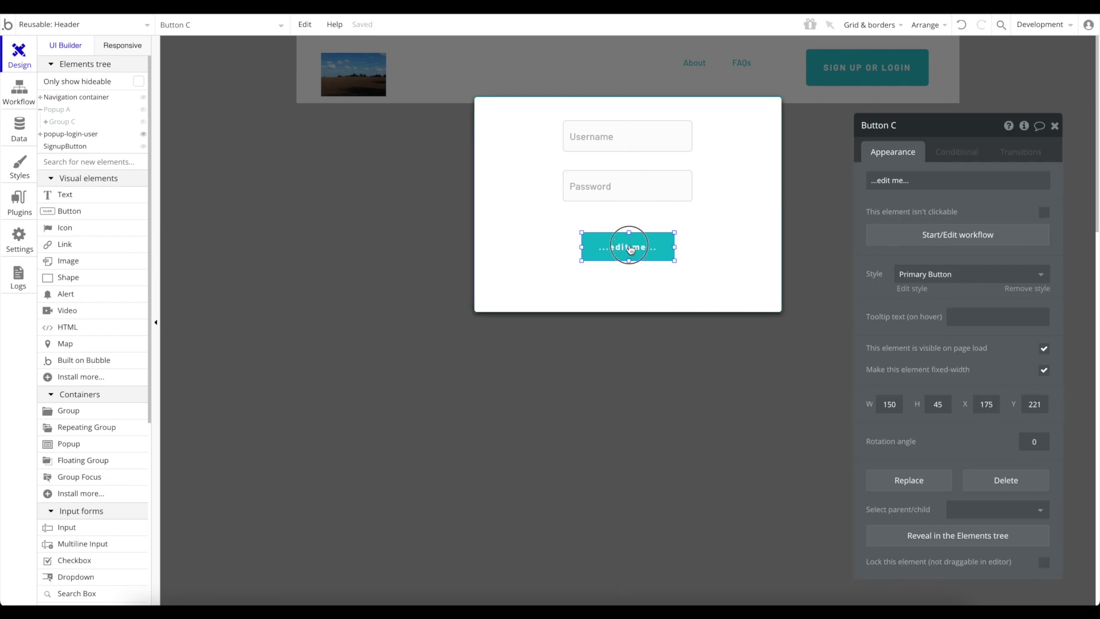
left_click(925, 183)
type("Log In")
key("Return")
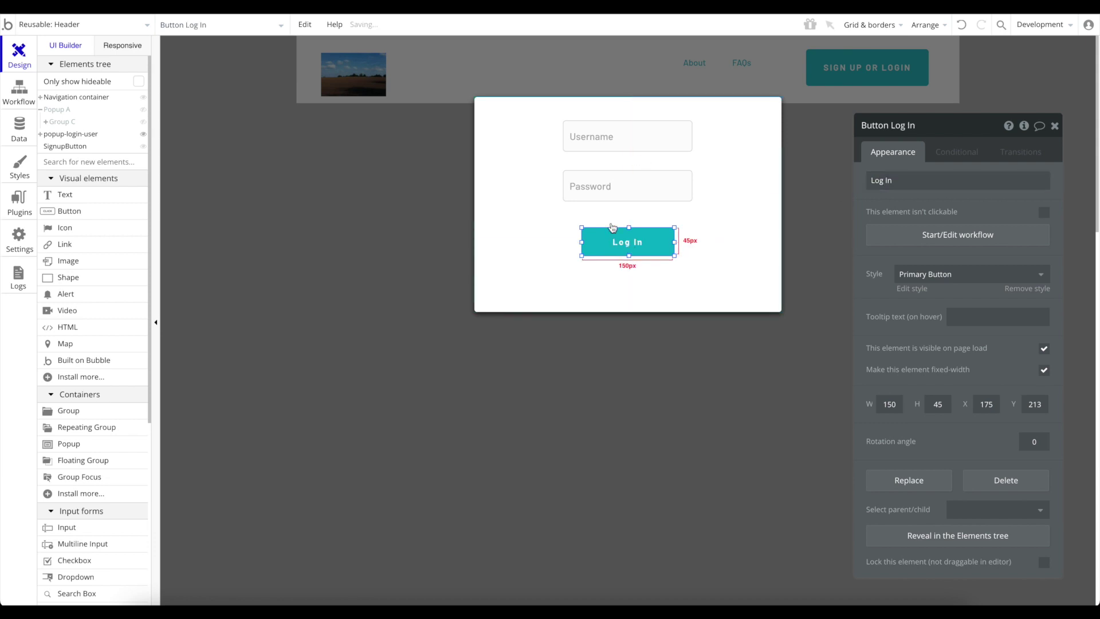
left_click(990, 238)
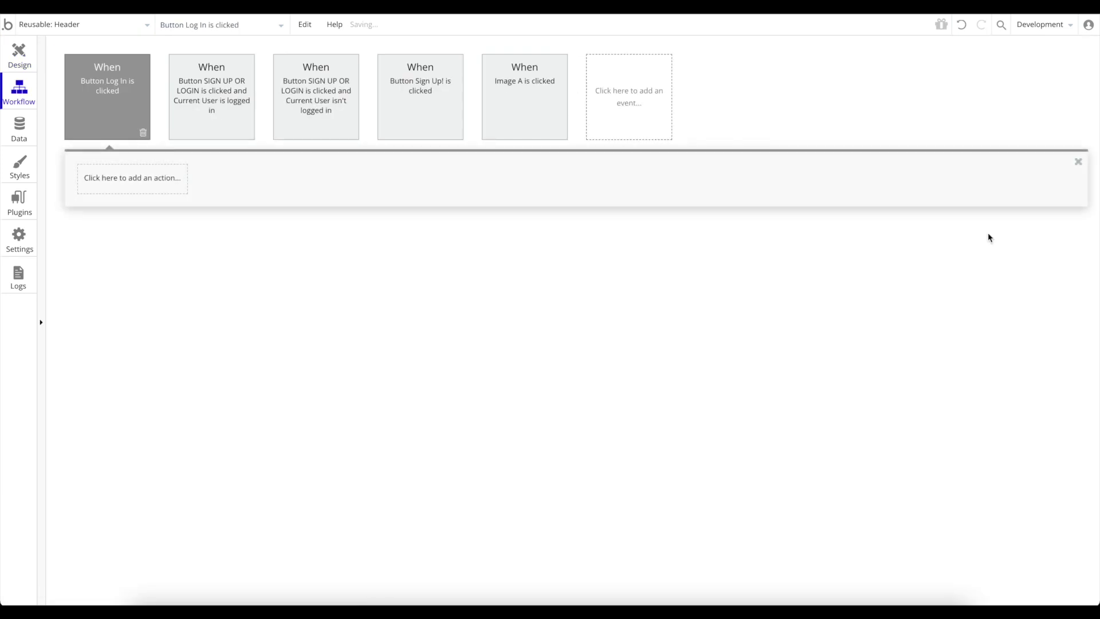
Add an Account > Log the user in action to the Log In workflow, then return to Design.
left_click(148, 188)
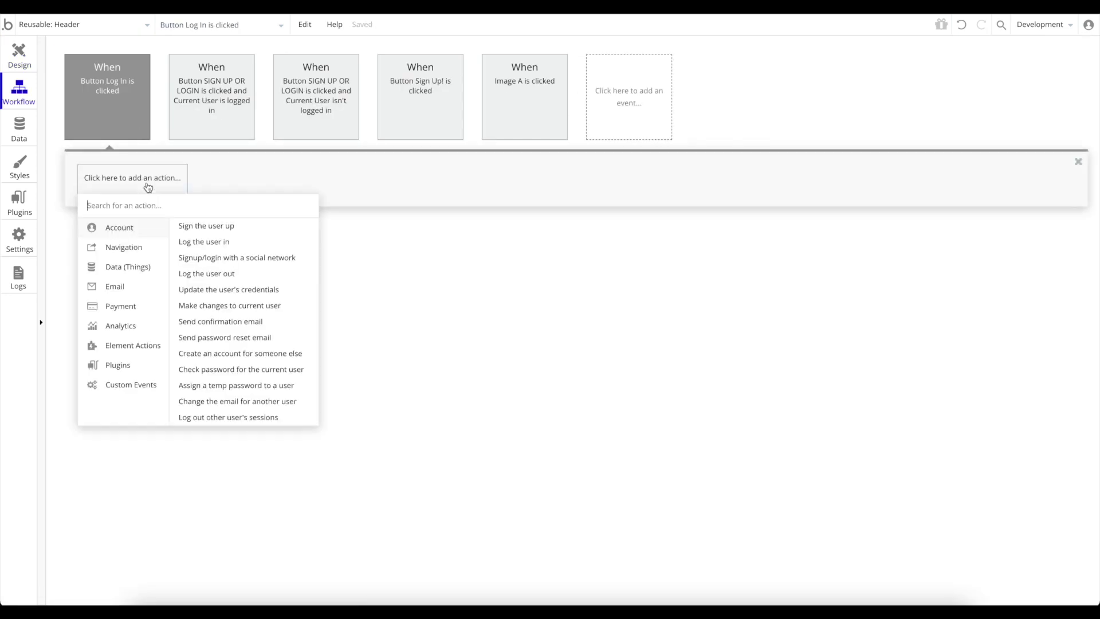
left_click(208, 242)
left_click(961, 155)
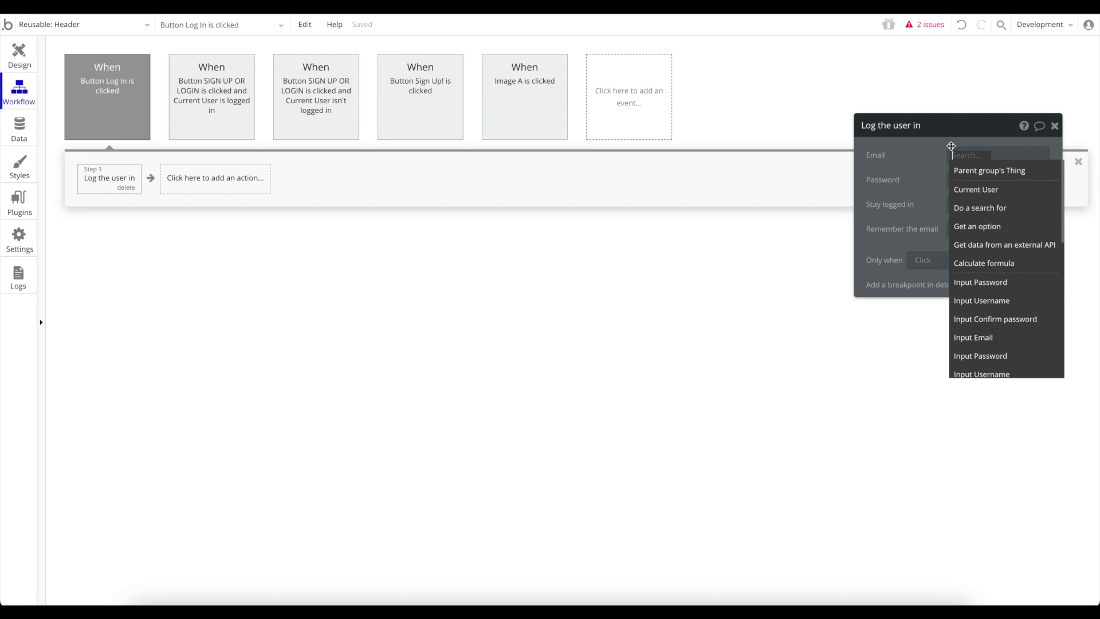
left_click(1055, 126)
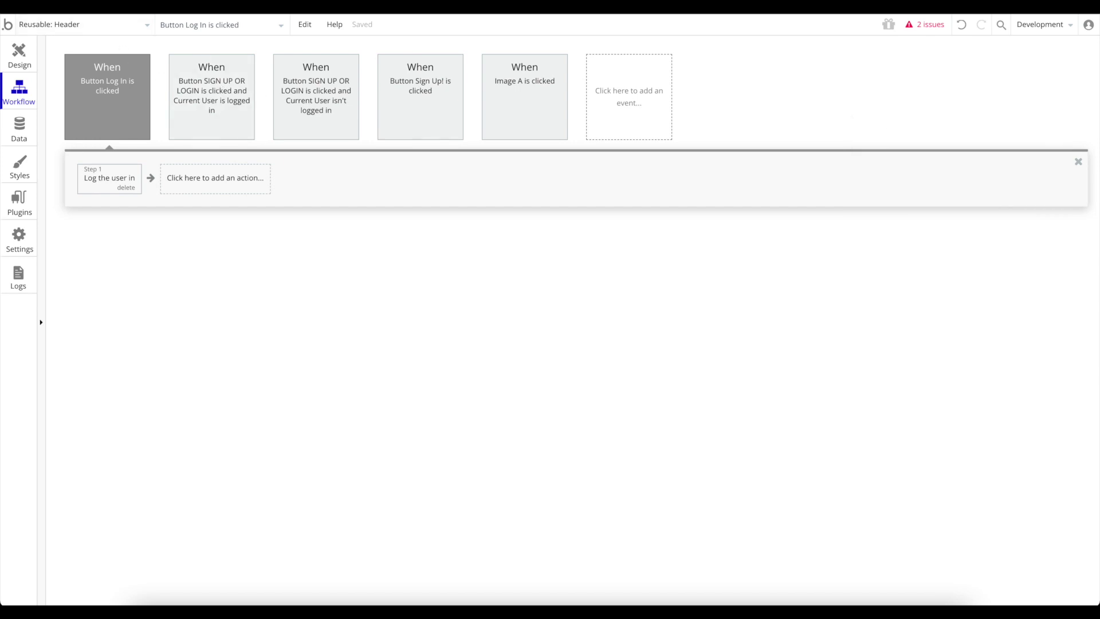
left_click(19, 54)
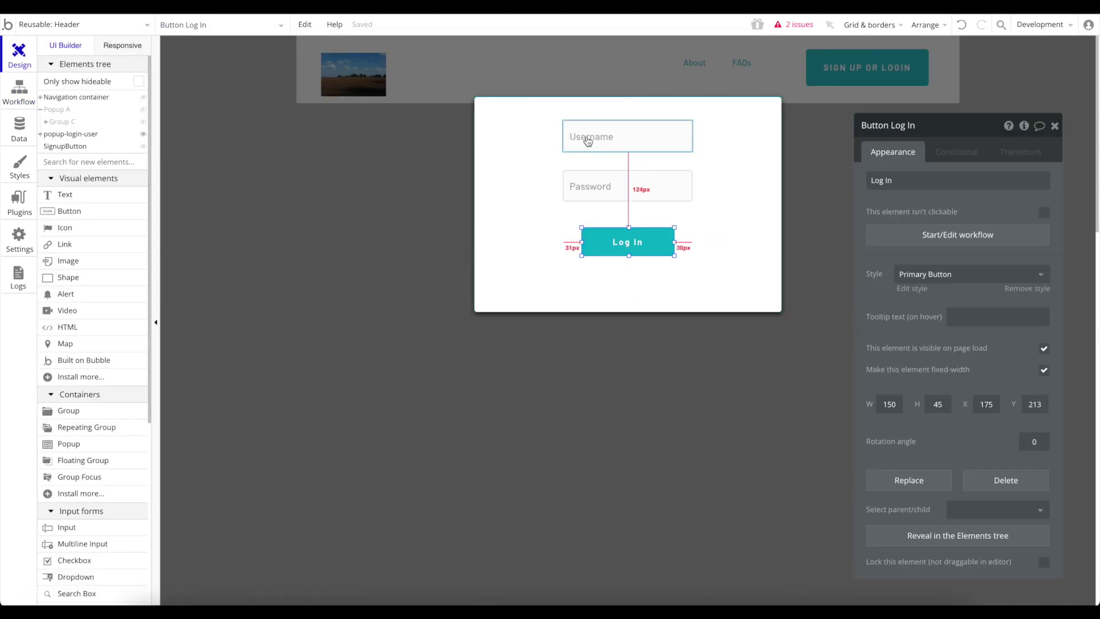
Change the top input's placeholder from Username to Email, then reopen the Log In button's workflow.
left_click(579, 141)
left_click(1004, 181)
type("Email")
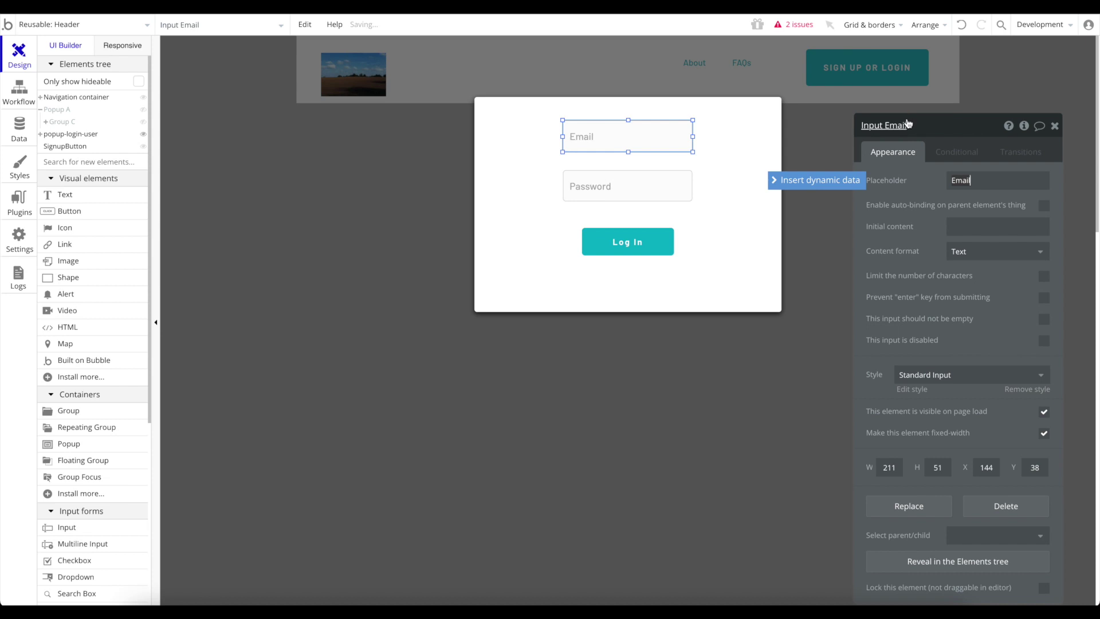
left_click(911, 121)
left_click(662, 180)
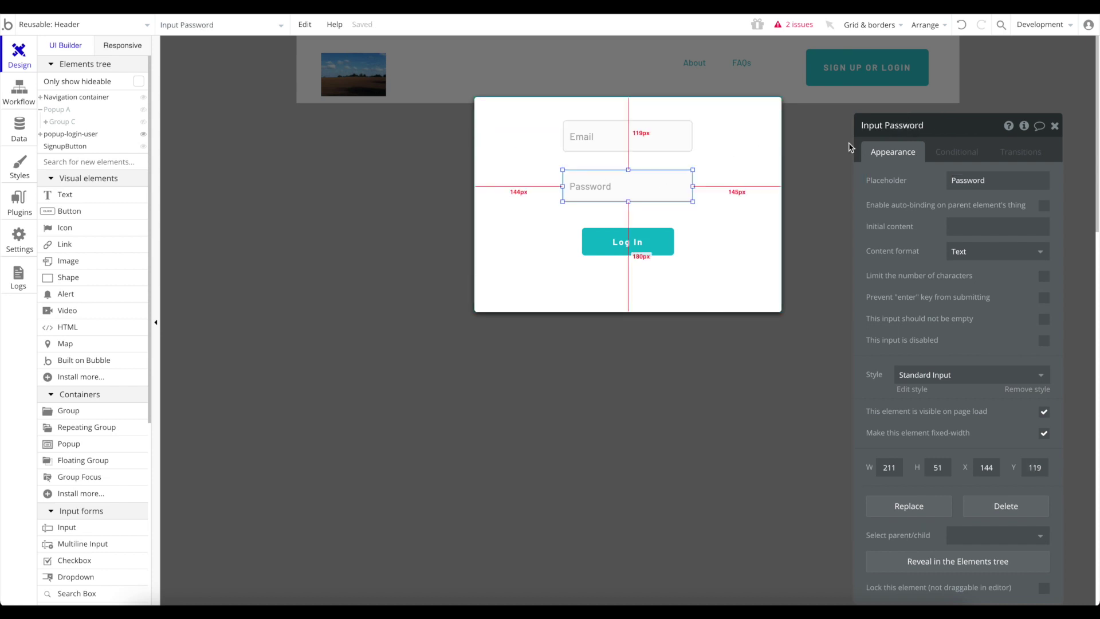
left_click(637, 251)
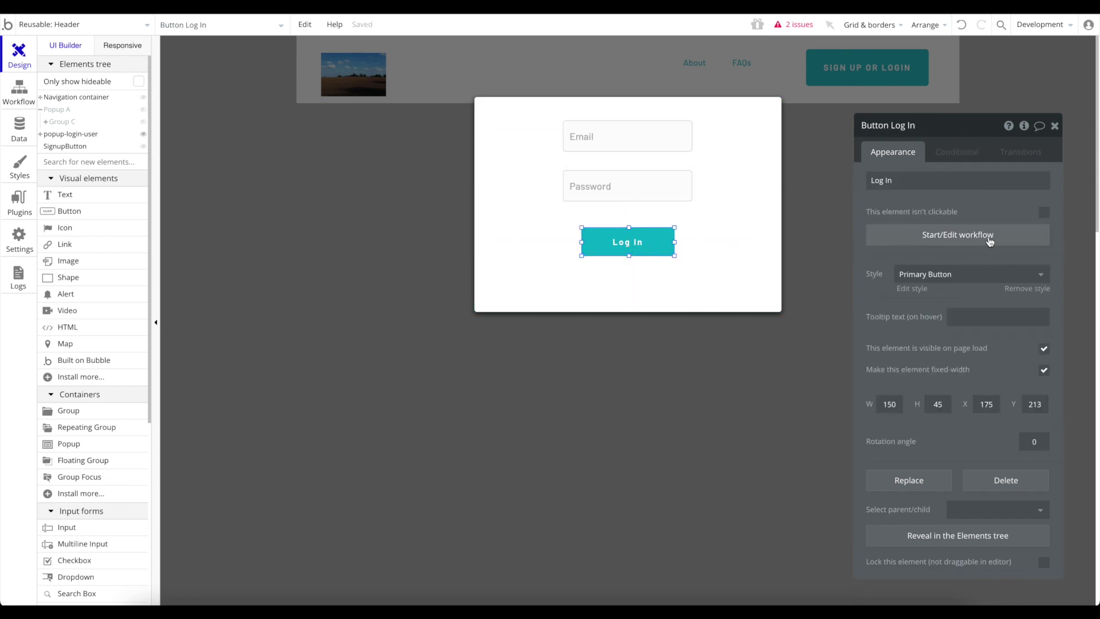
left_click(986, 238)
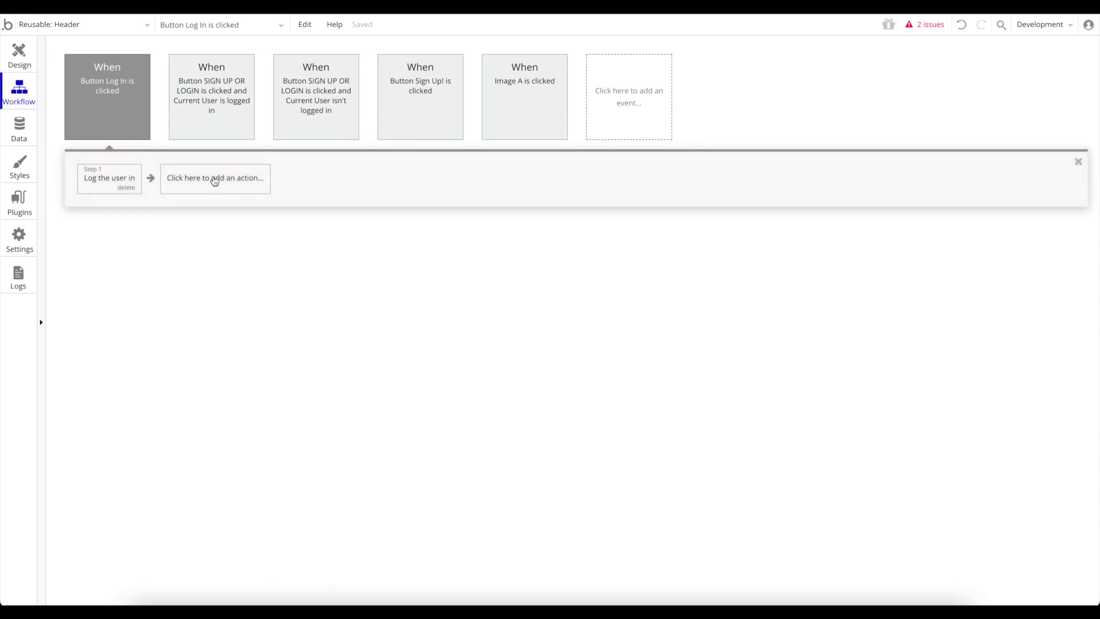
Add a second Log the user in step taking Email from Input Email's value.
left_click(214, 181)
mouse_move(229, 246)
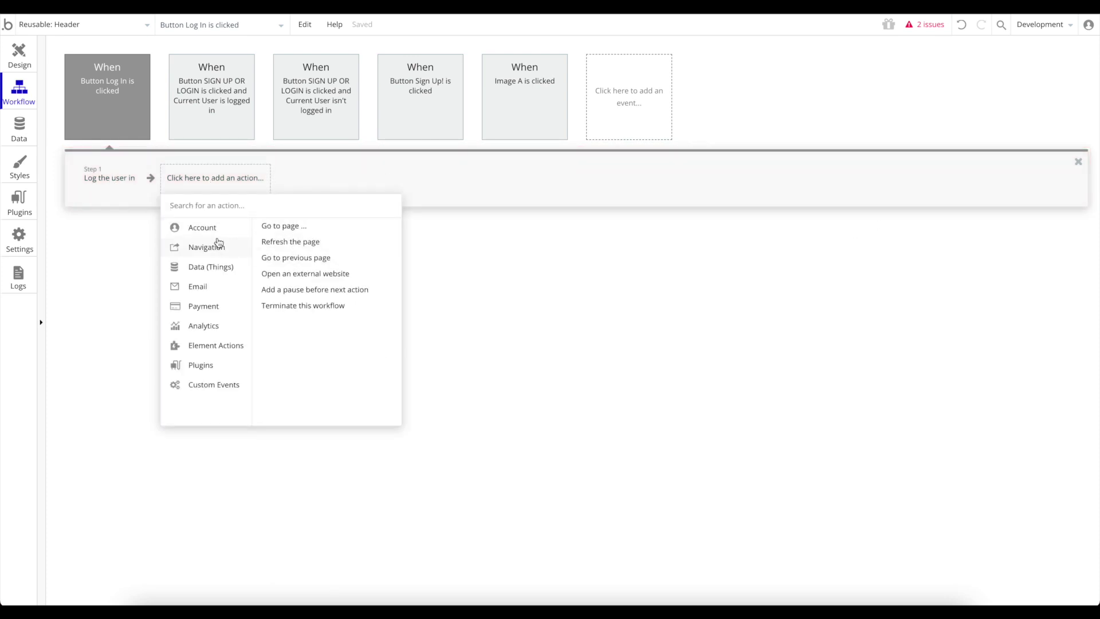
mouse_move(238, 228)
left_click(300, 242)
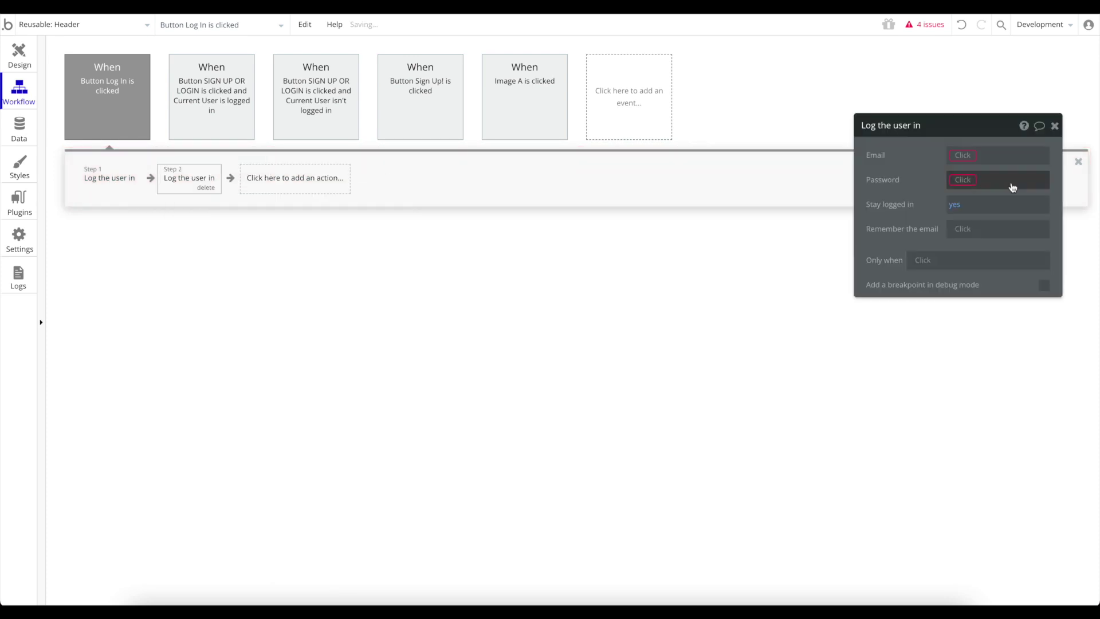
left_click(972, 158)
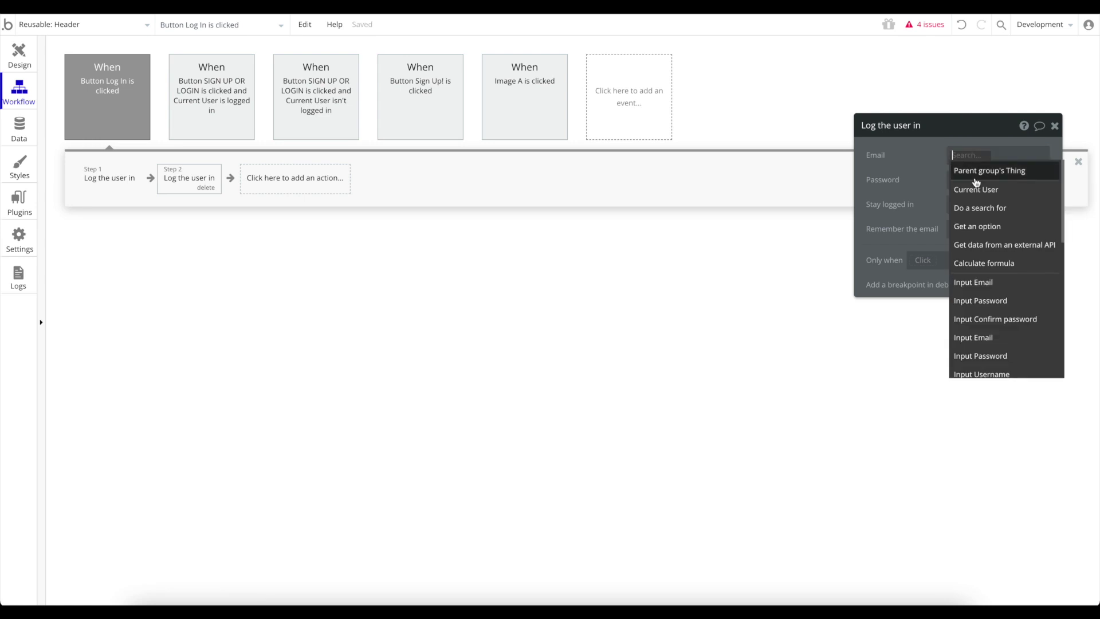
left_click(995, 282)
left_click(1000, 171)
Set the login step's Password to Input Password's value and close its settings.
left_click(960, 181)
left_click(983, 325)
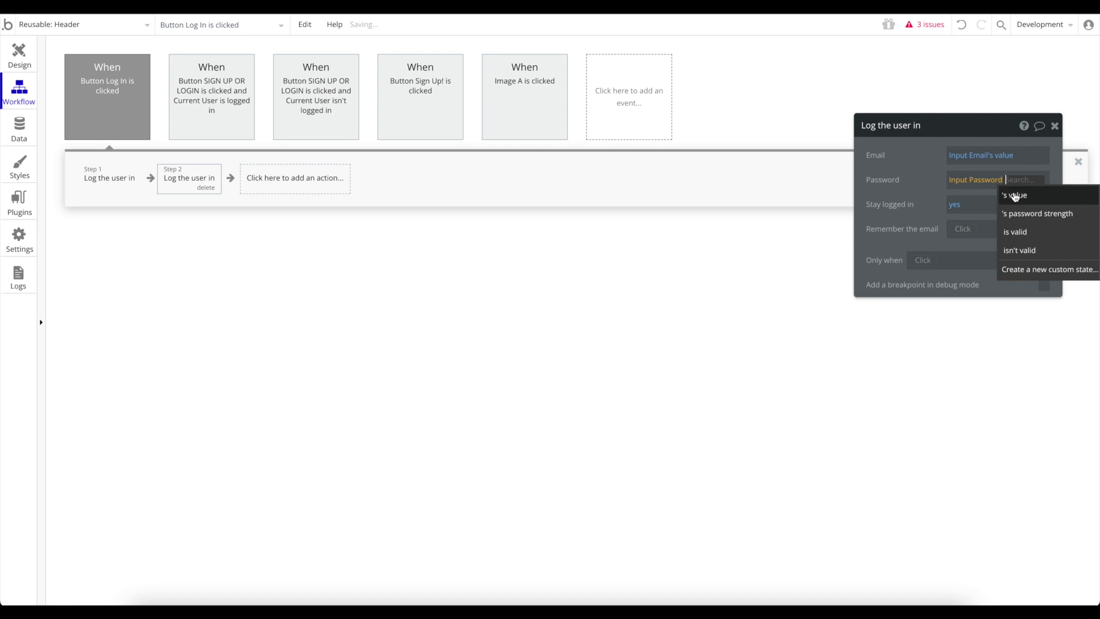
left_click(1018, 196)
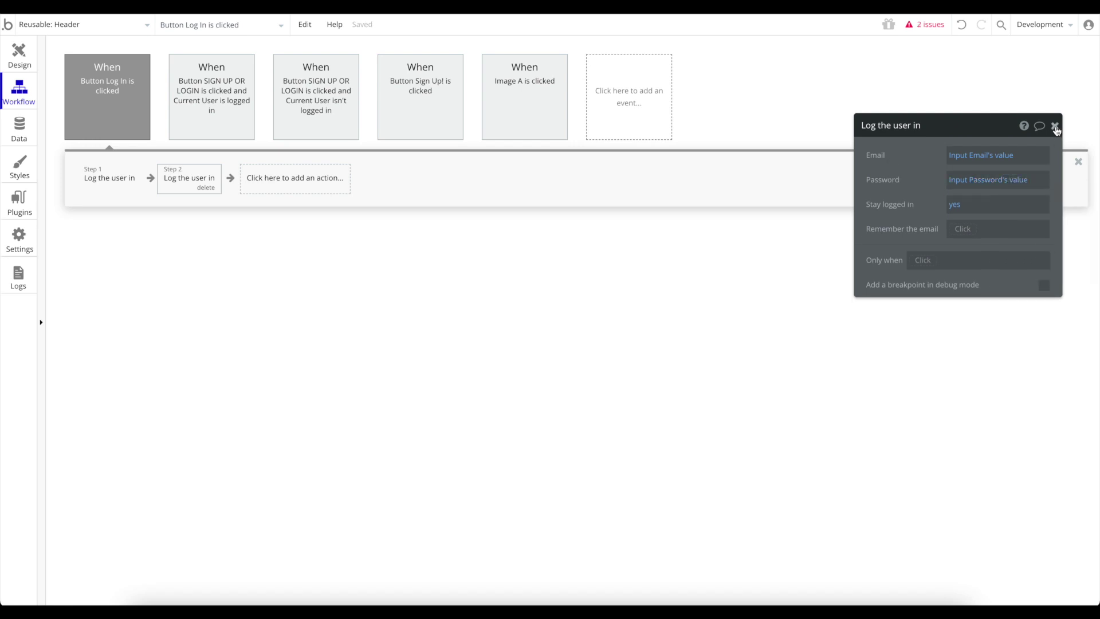
left_click(1055, 127)
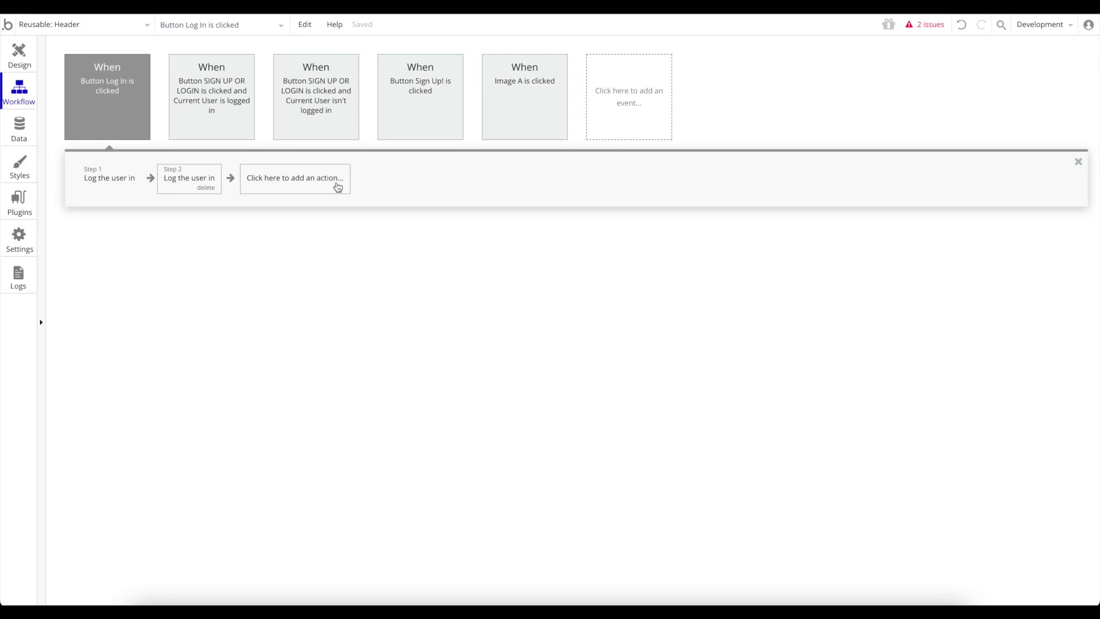
left_click(68, 26)
Review the issues list and delete the empty first 'Log the user in' step.
left_click(59, 67)
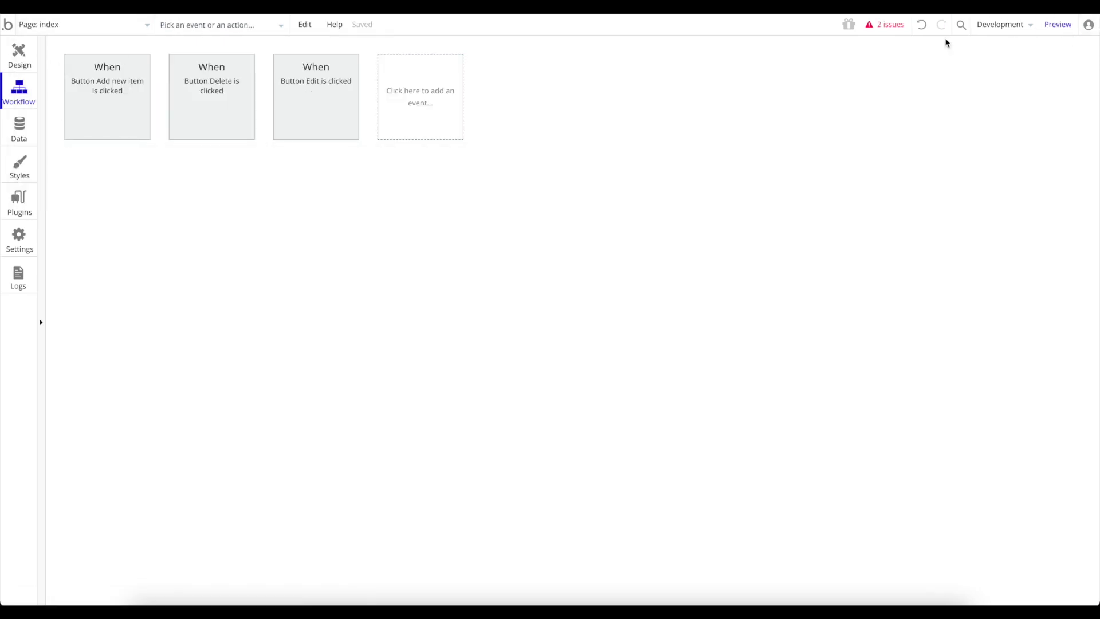
left_click(897, 27)
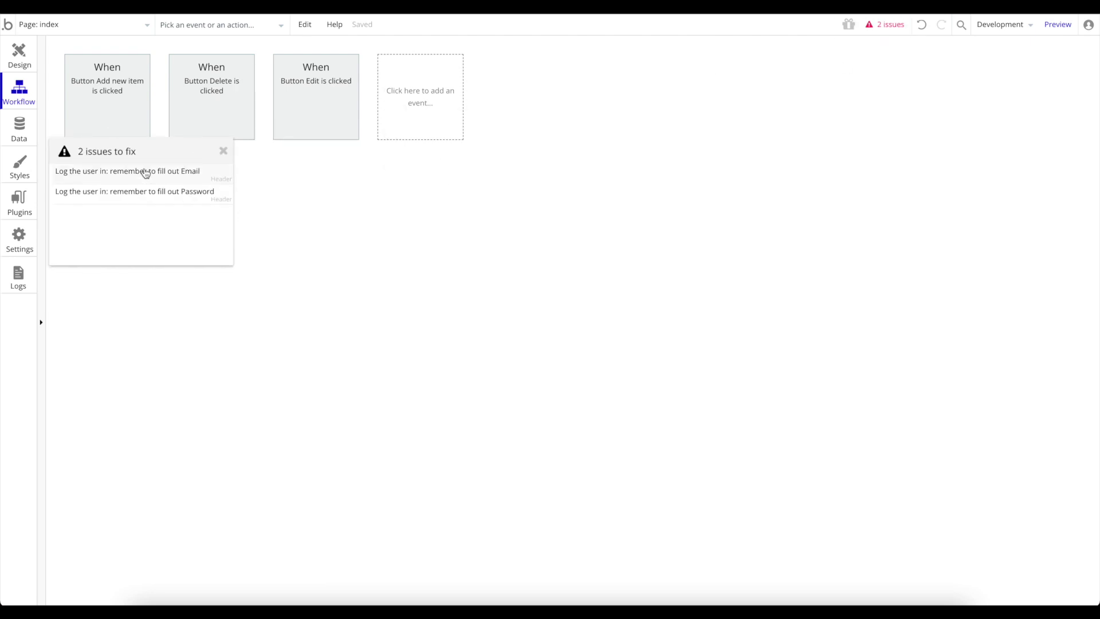
left_click(145, 172)
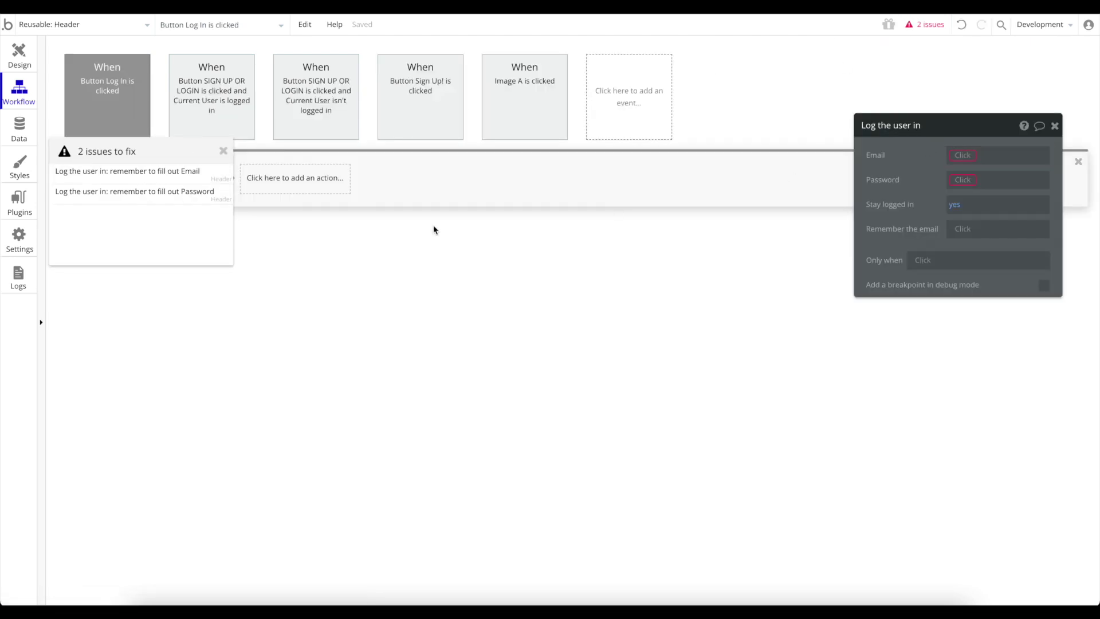
left_click(223, 151)
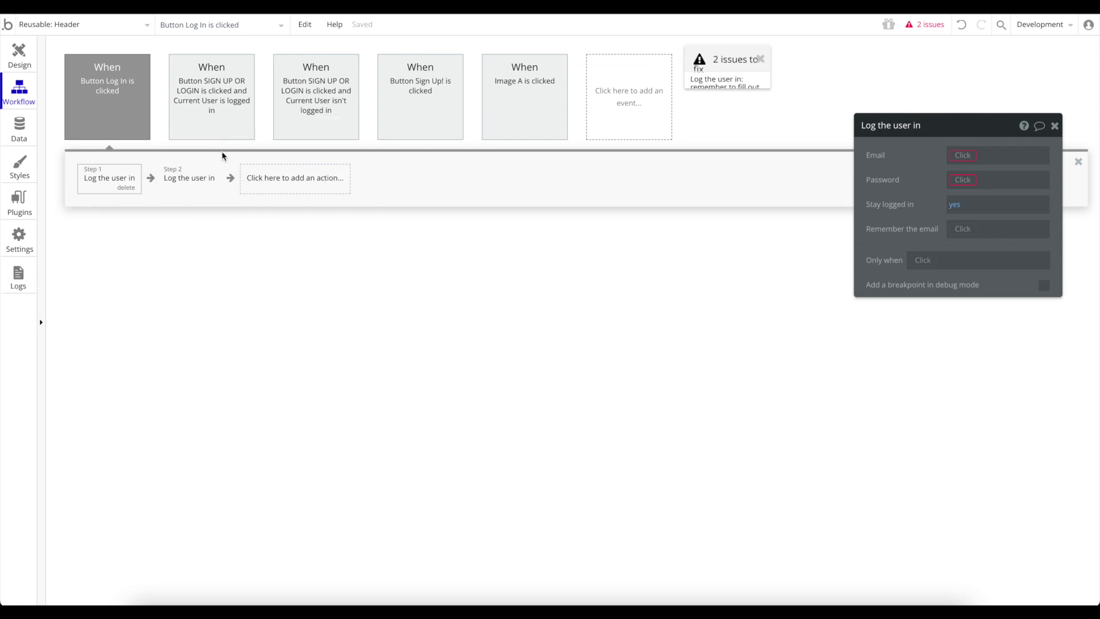
left_click(200, 178)
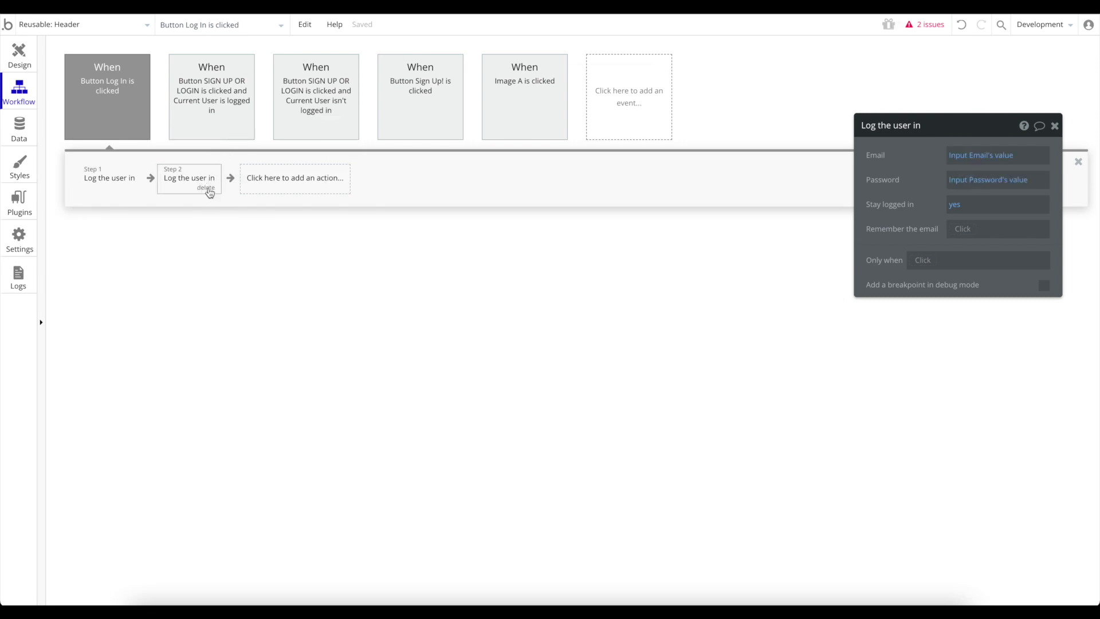
left_click(128, 192)
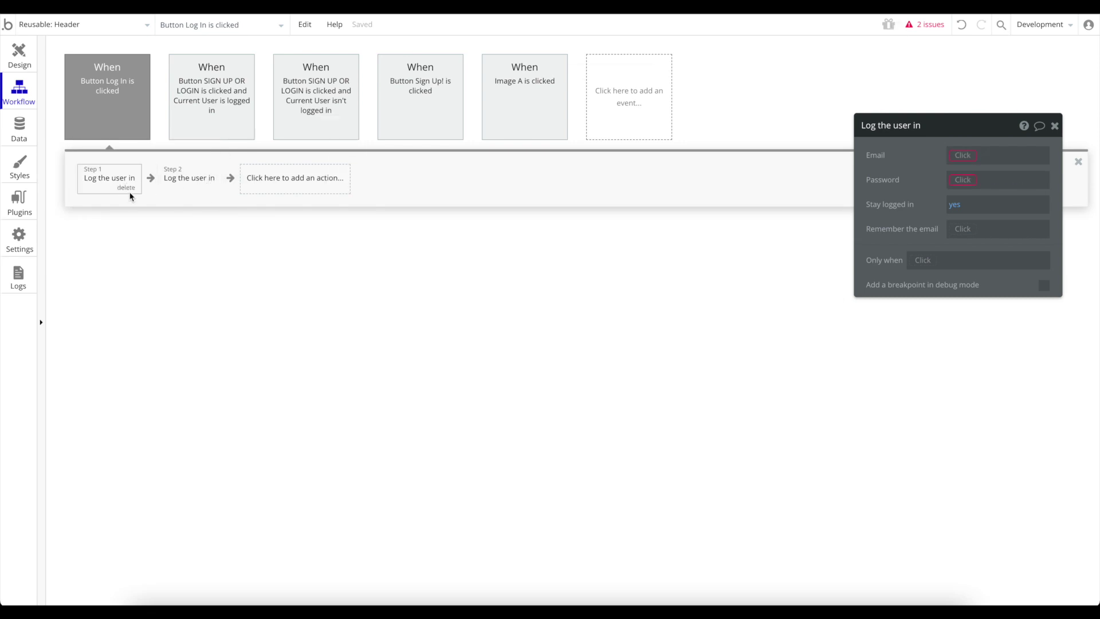
left_click(127, 189)
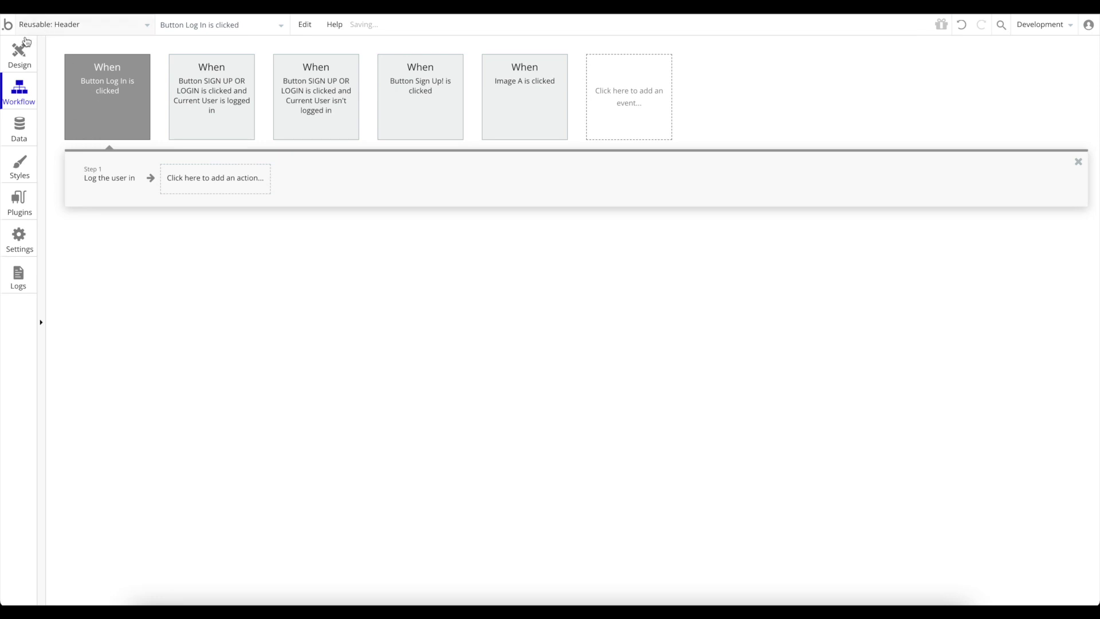
Switch to the index page and run it in preview.
left_click(21, 53)
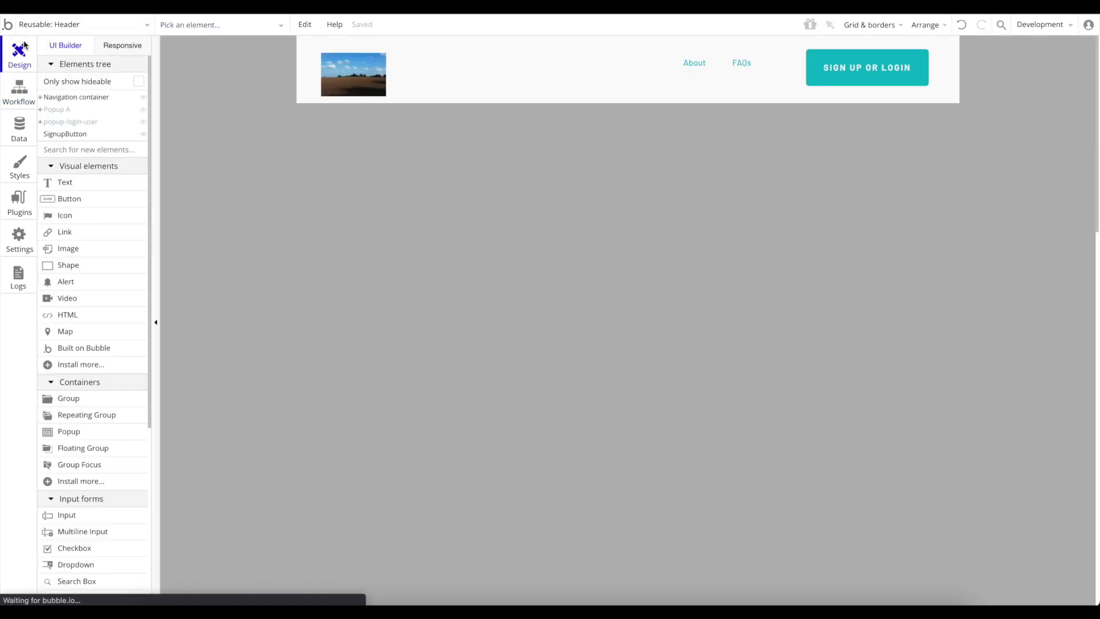
left_click(1038, 28)
left_click(81, 26)
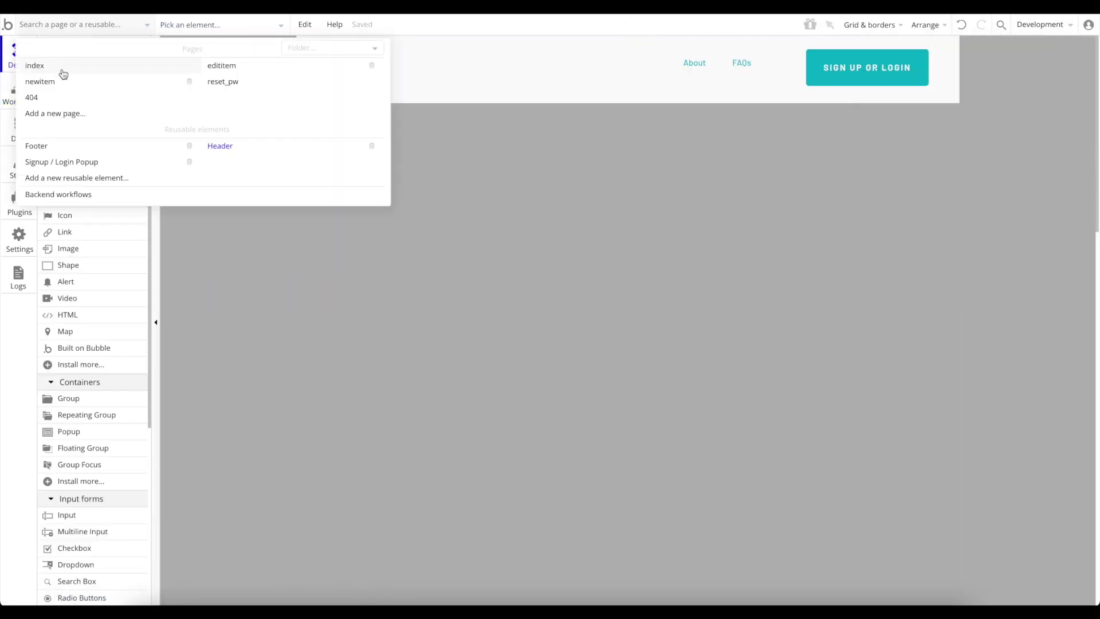
left_click(63, 74)
left_click(1057, 24)
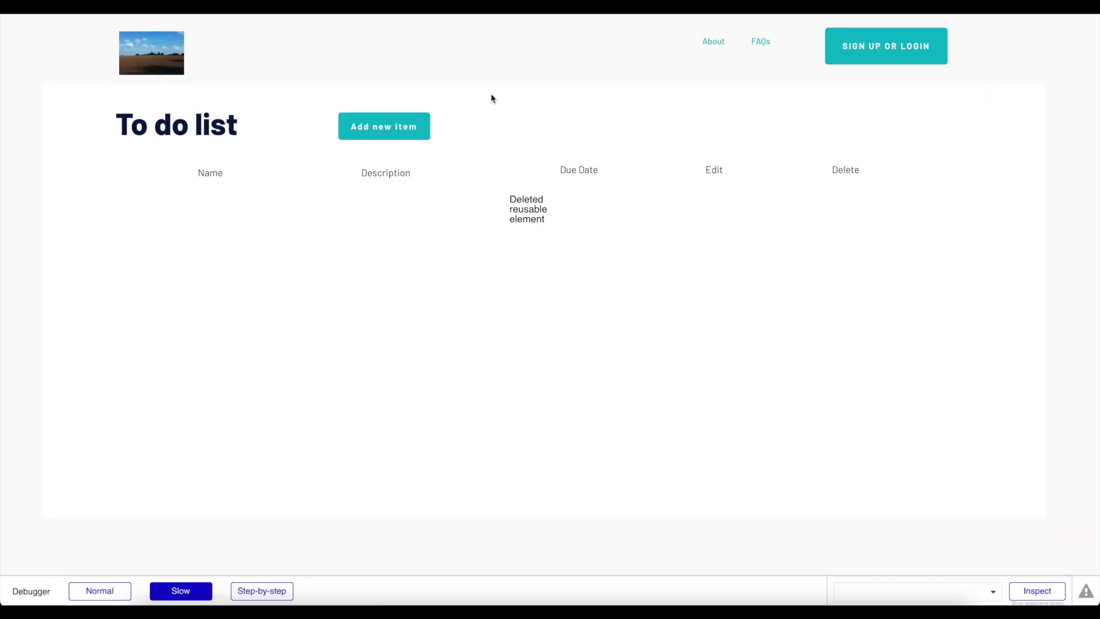
Test SIGN UP OR LOGIN in preview with the debugger, then close the sign-up popup with Esc.
left_click(892, 53)
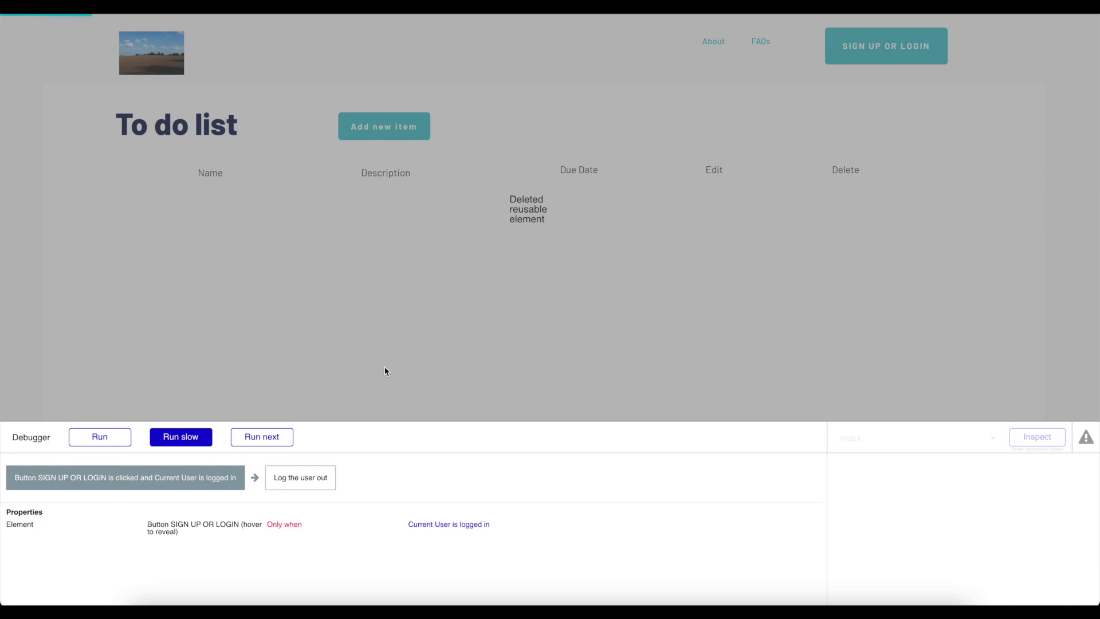
left_click(102, 437)
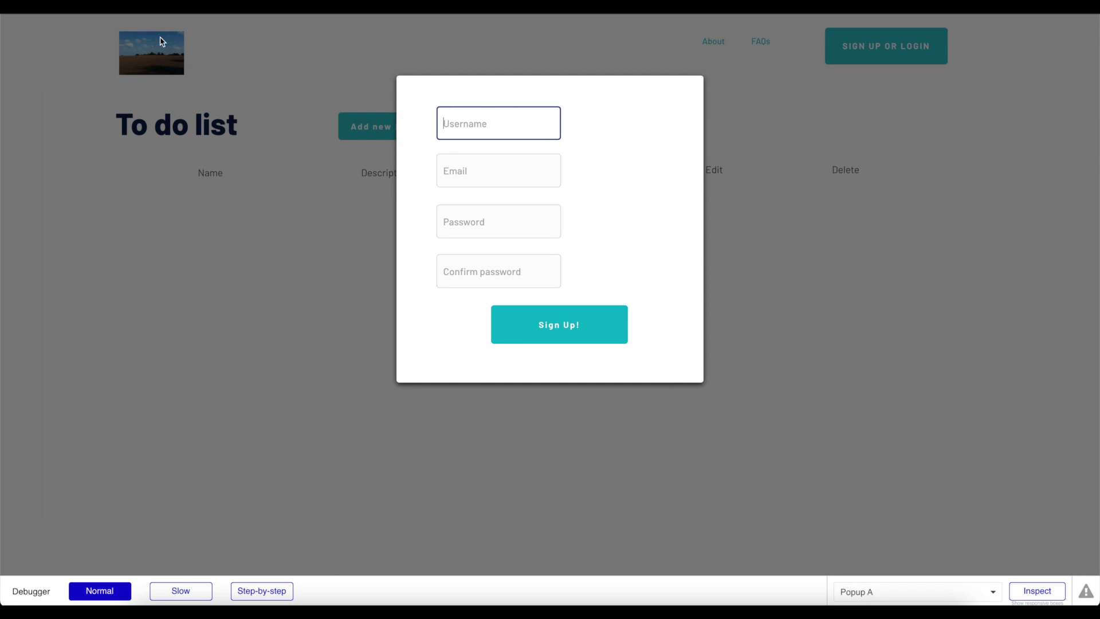
key("Escape")
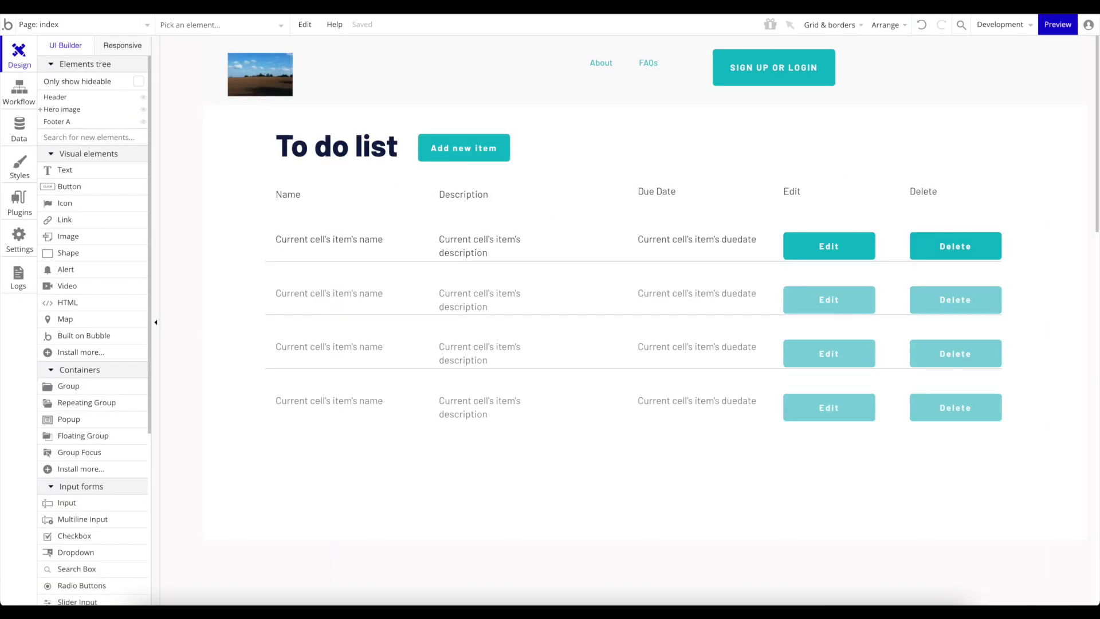
In the Header's Popup A, select the Sign Up! button and shrink it slightly.
left_click(63, 24)
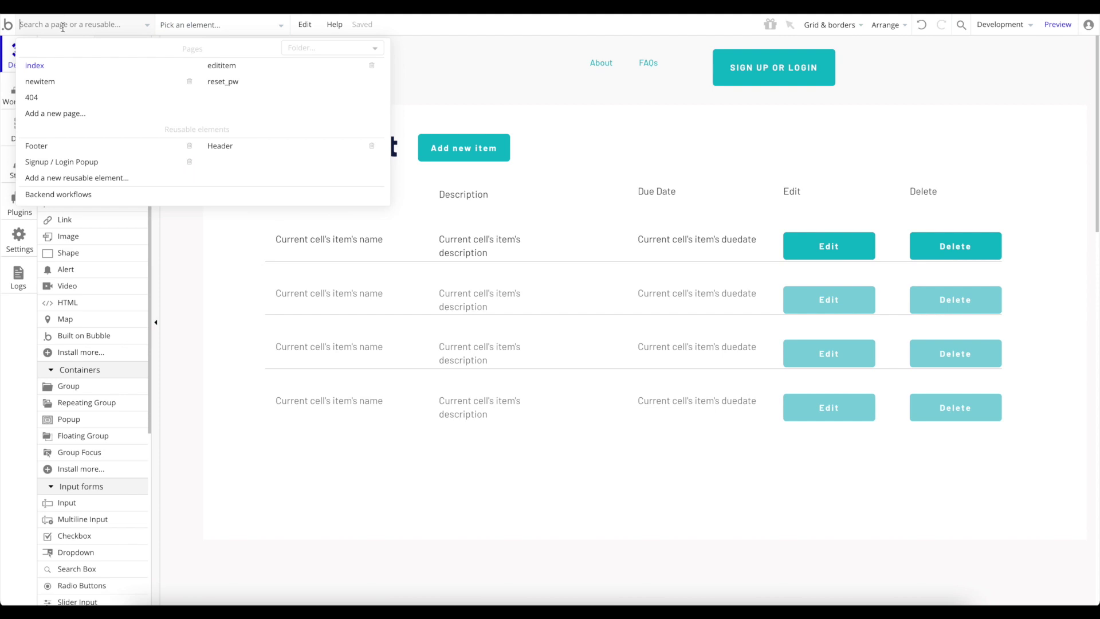
left_click(224, 146)
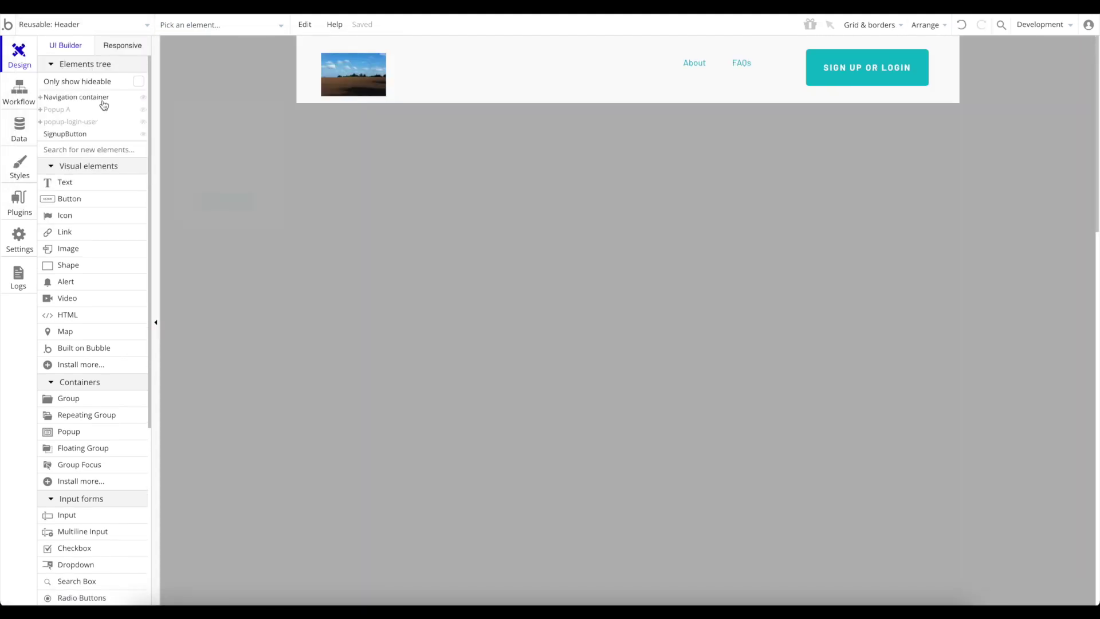
left_click(57, 123)
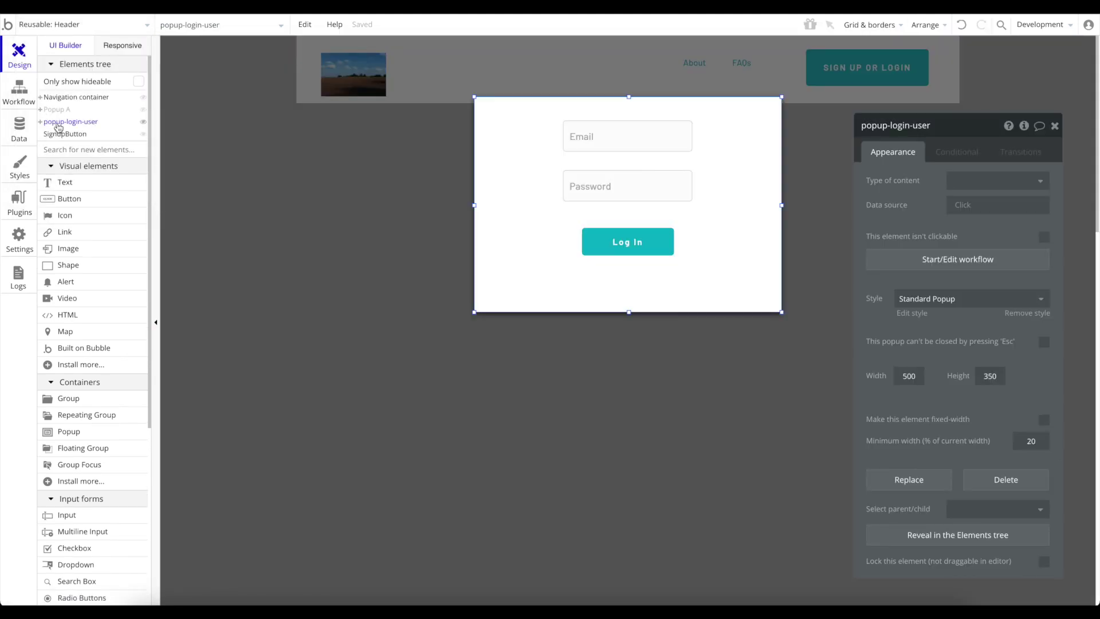
left_click(57, 110)
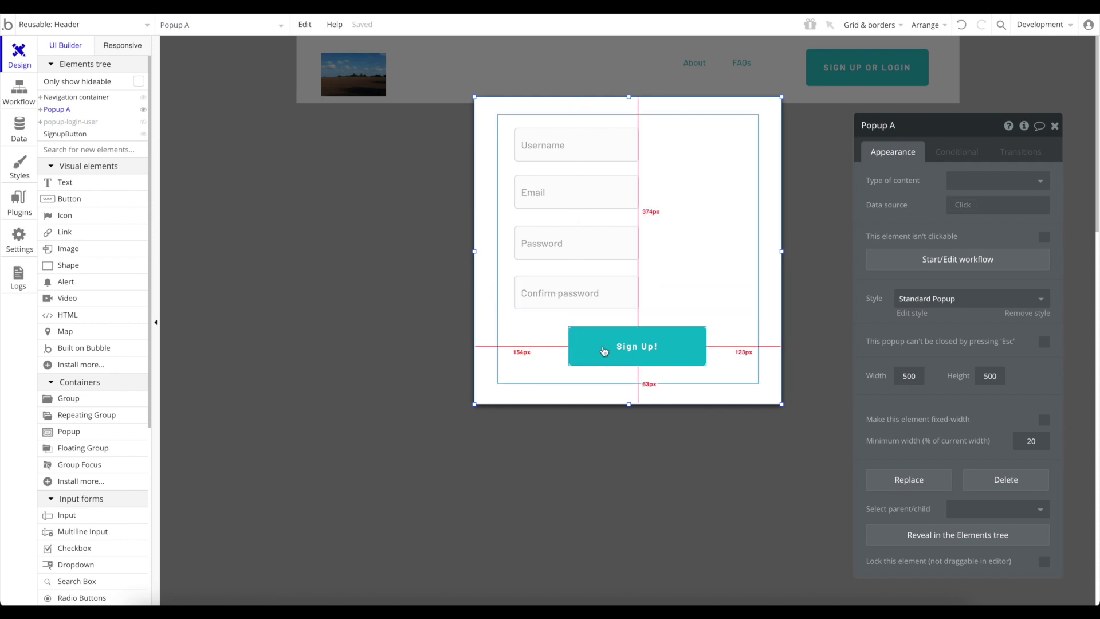
left_click(602, 351)
left_click_drag(708, 369, 644, 371)
Duplicate Sign Up! below itself, relabel the copy Login, and start its click workflow.
key("ctrl+c")
key("ctrl+v")
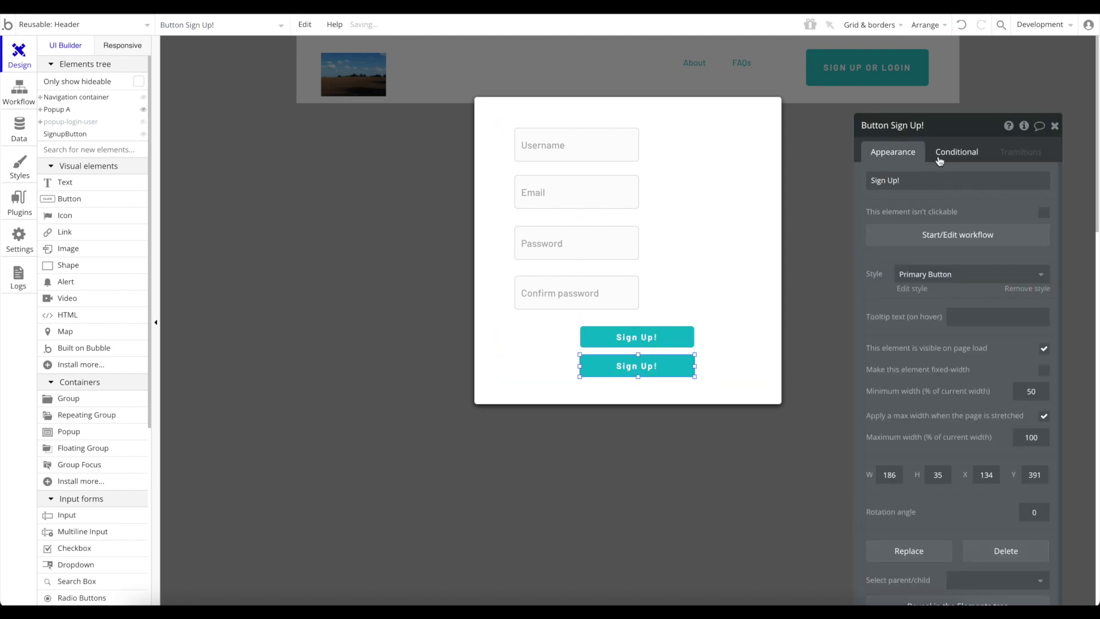
triple_click(932, 179)
type("Login")
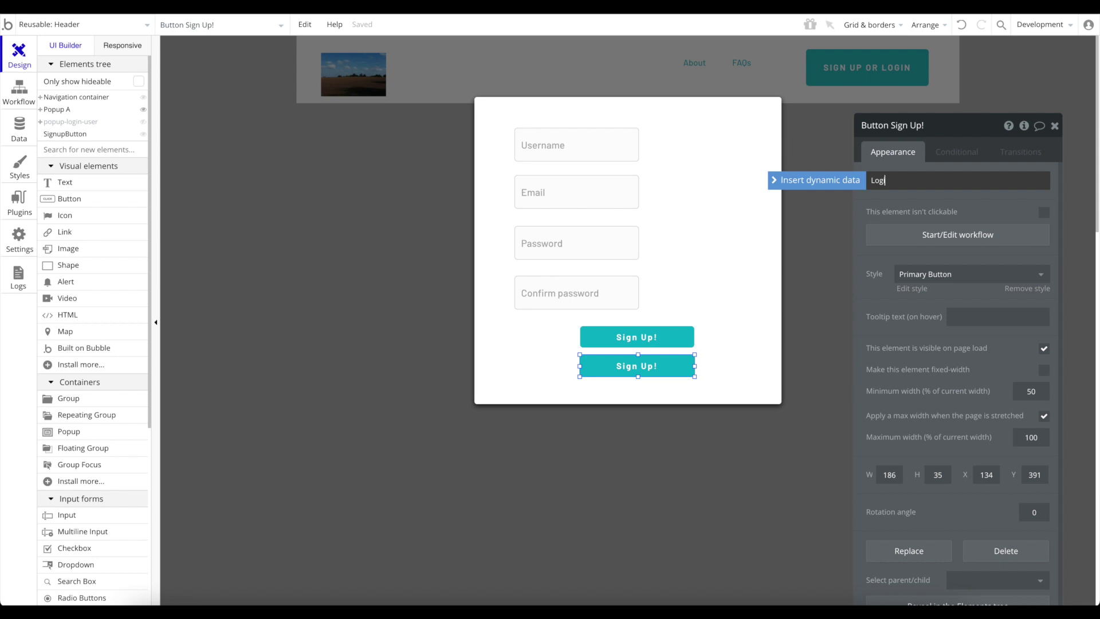
left_click(978, 234)
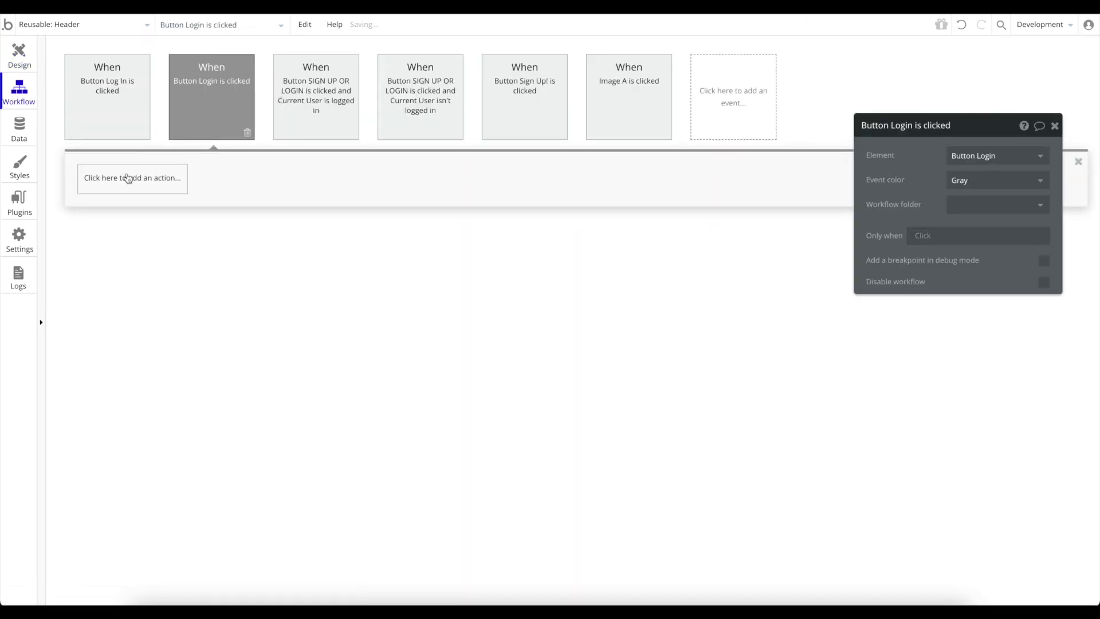
Add a first action to the Login workflow that hides Popup A.
left_click(144, 181)
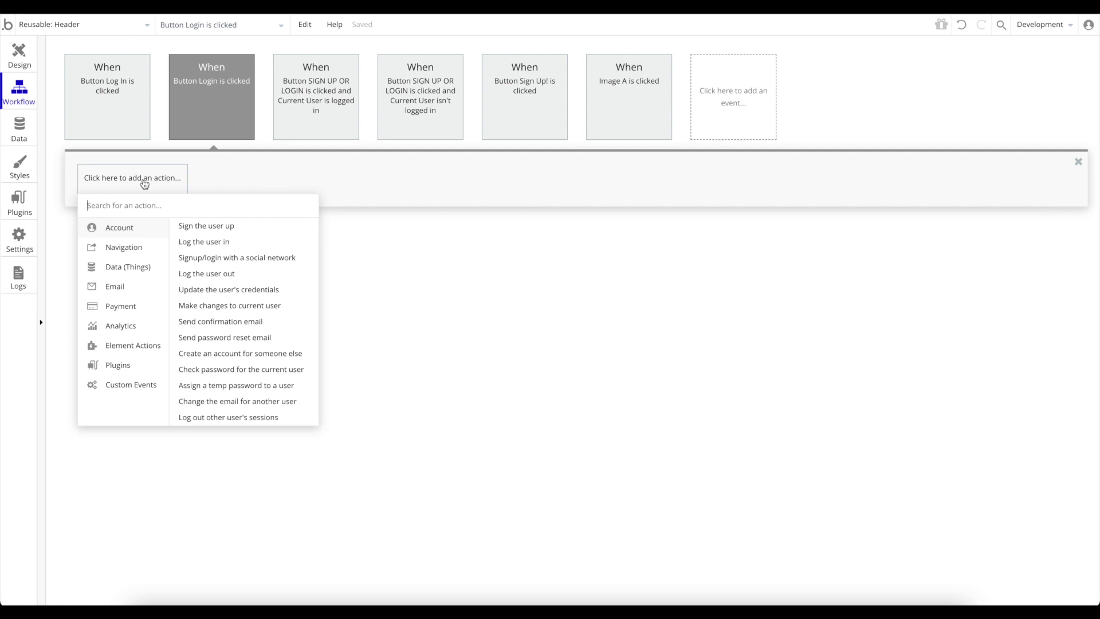
mouse_move(148, 353)
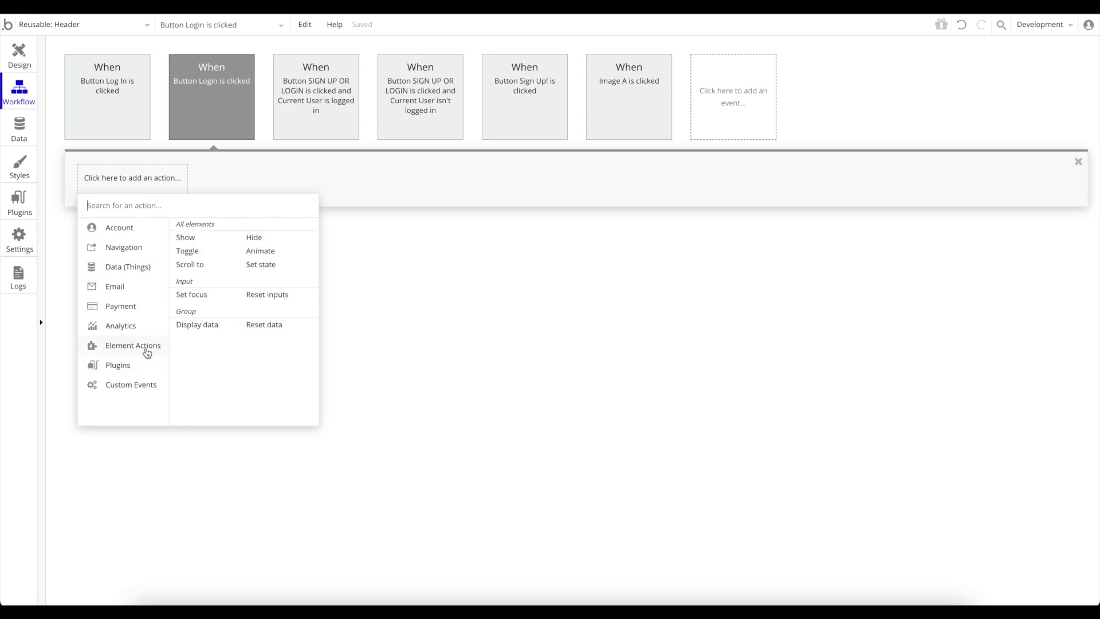
left_click(258, 239)
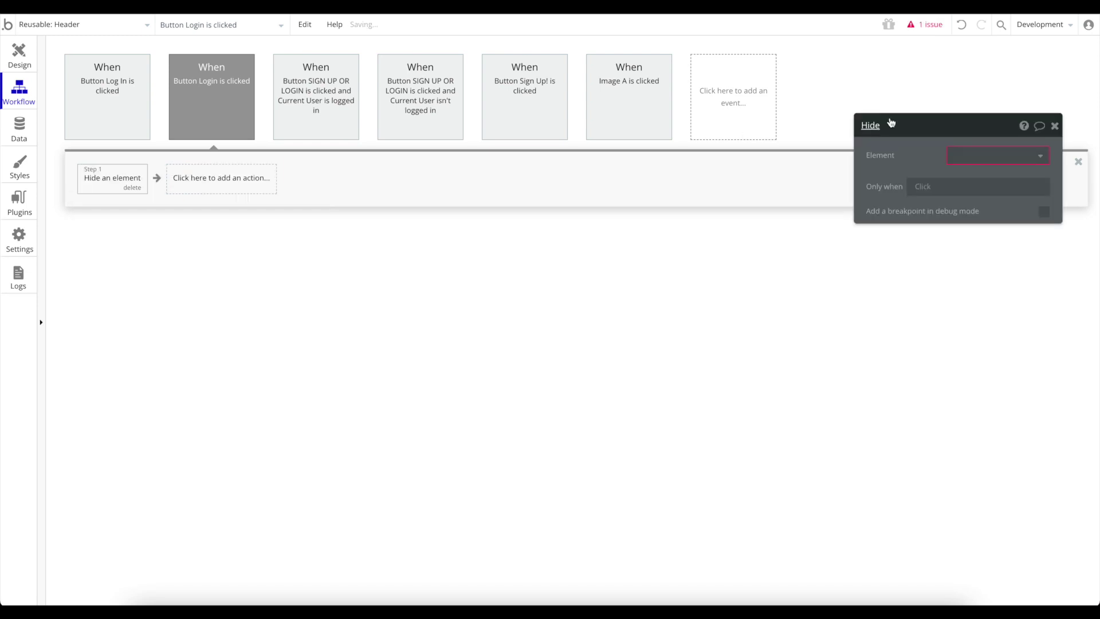
left_click(997, 155)
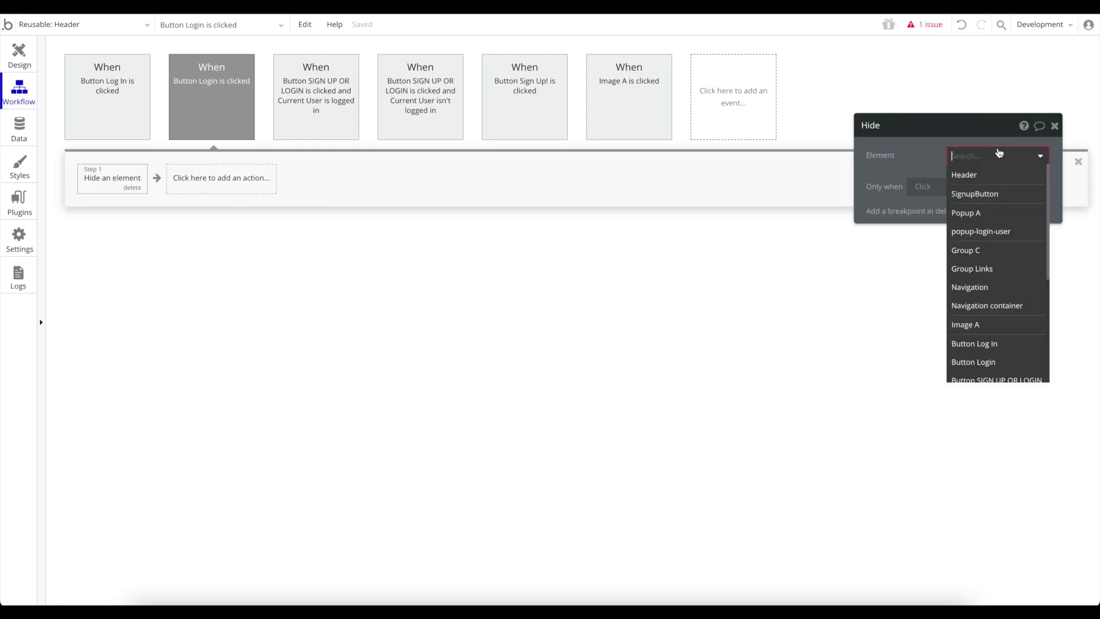
left_click(1005, 217)
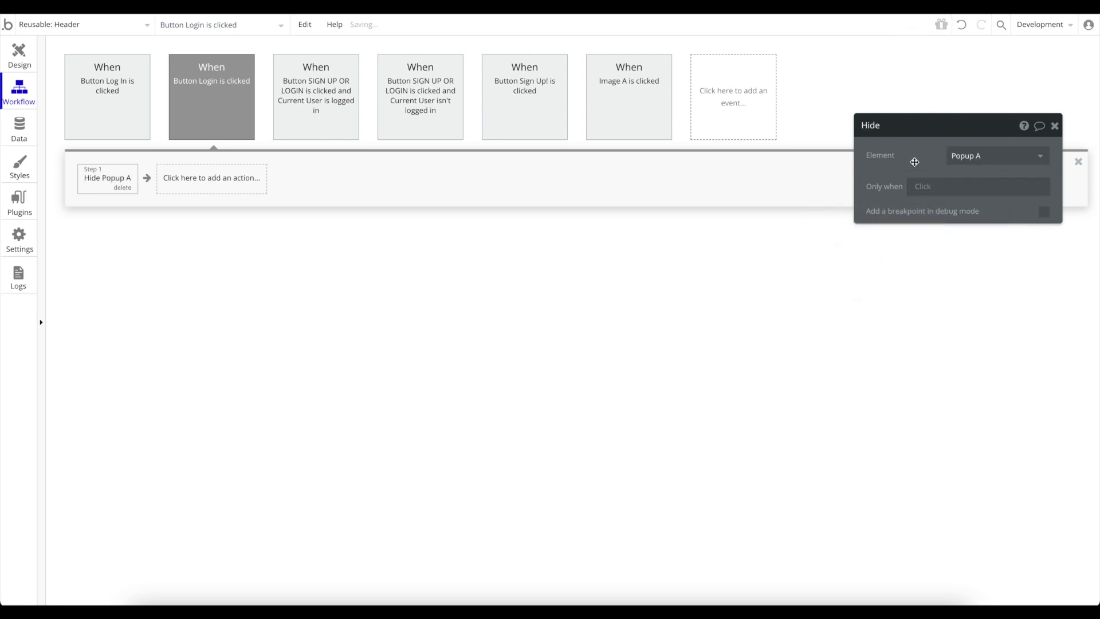
left_click(1054, 126)
Add a second action that shows popup-login-user.
left_click(244, 183)
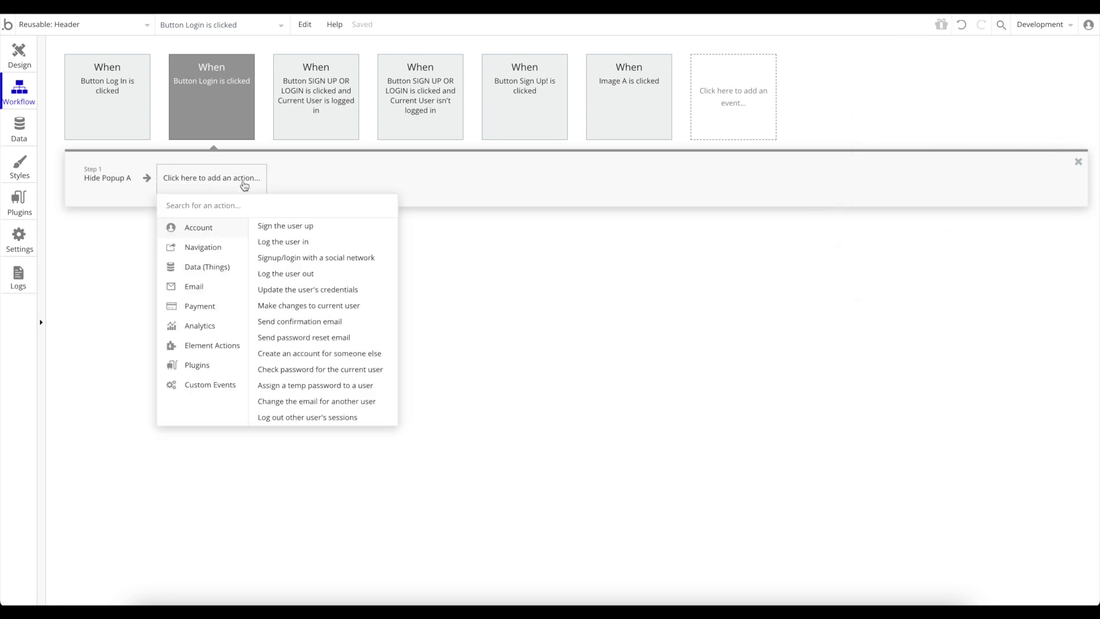
mouse_move(214, 347)
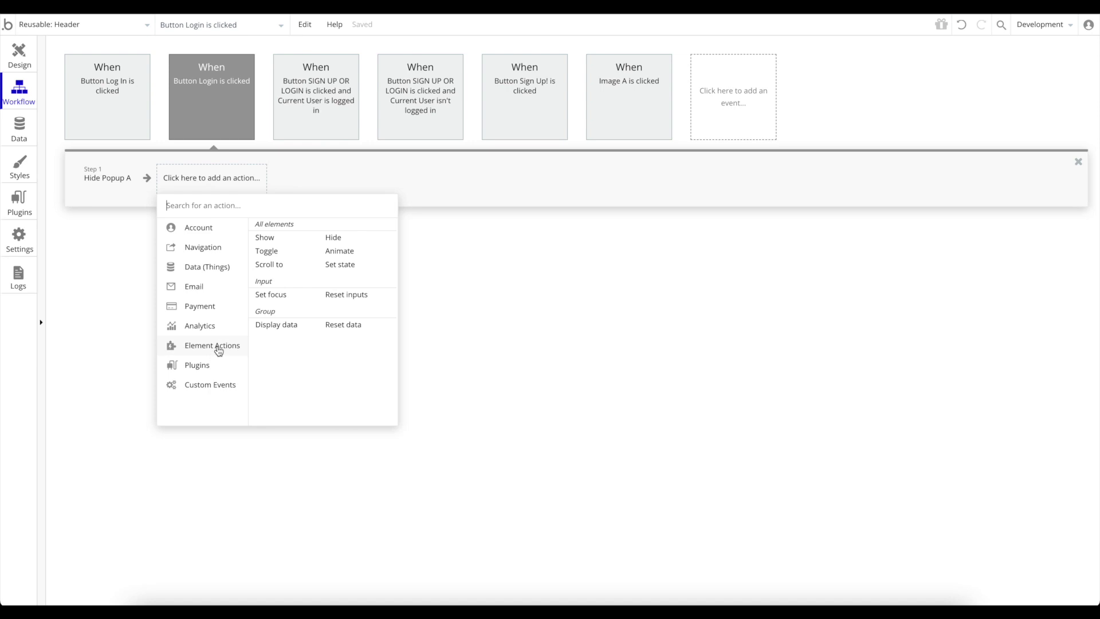
left_click(292, 238)
left_click(1029, 163)
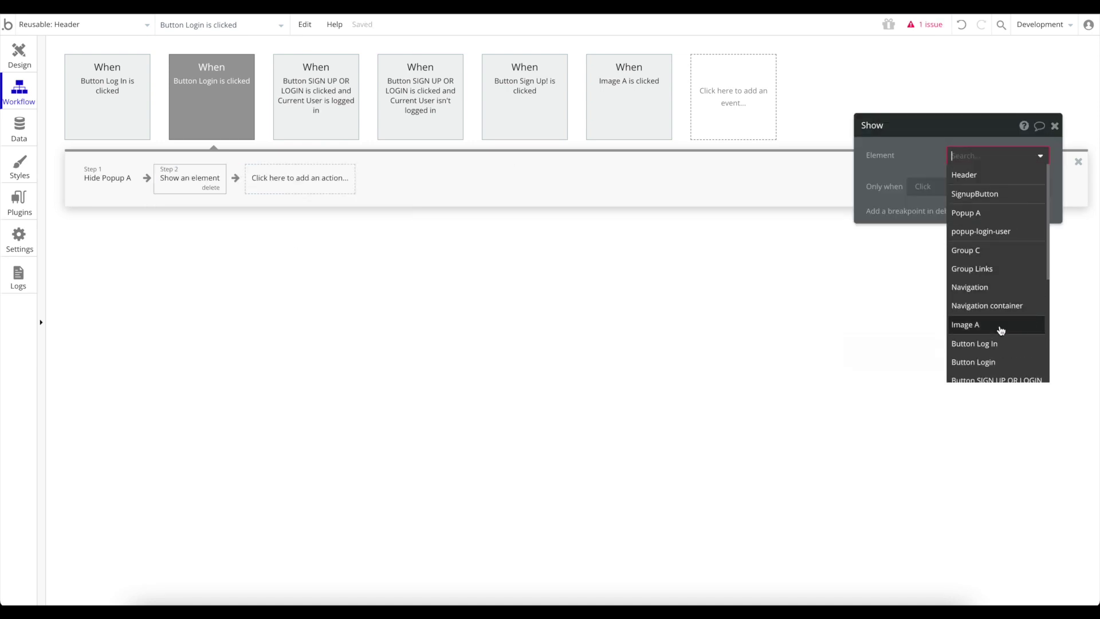
scroll(1009, 324, "down", 3)
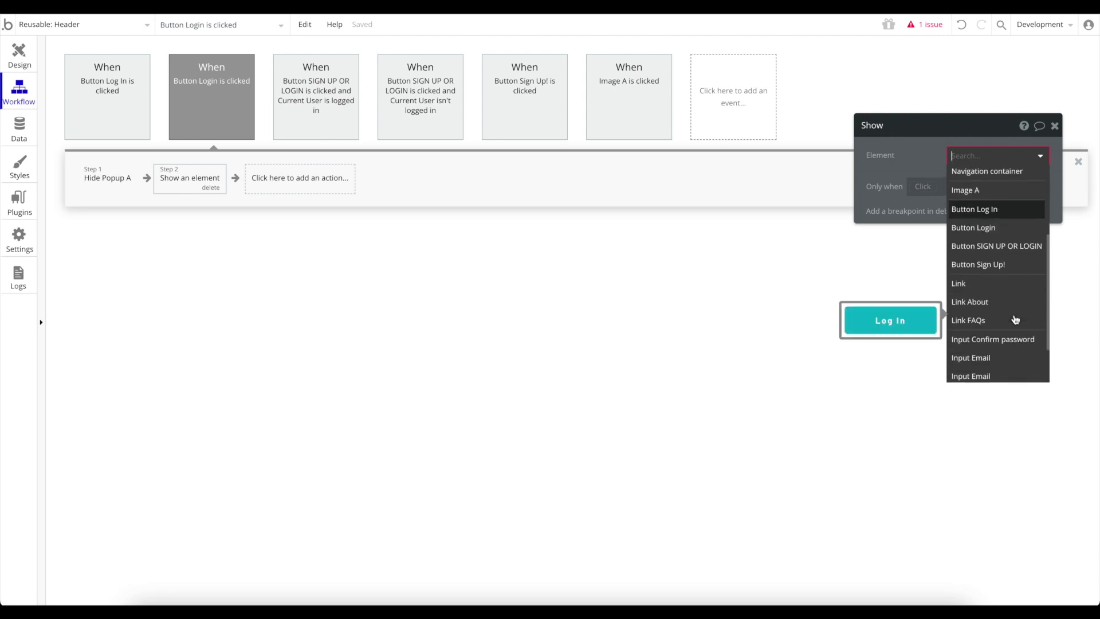
scroll(1015, 320, "up", 3)
left_click(1004, 199)
left_click(1055, 128)
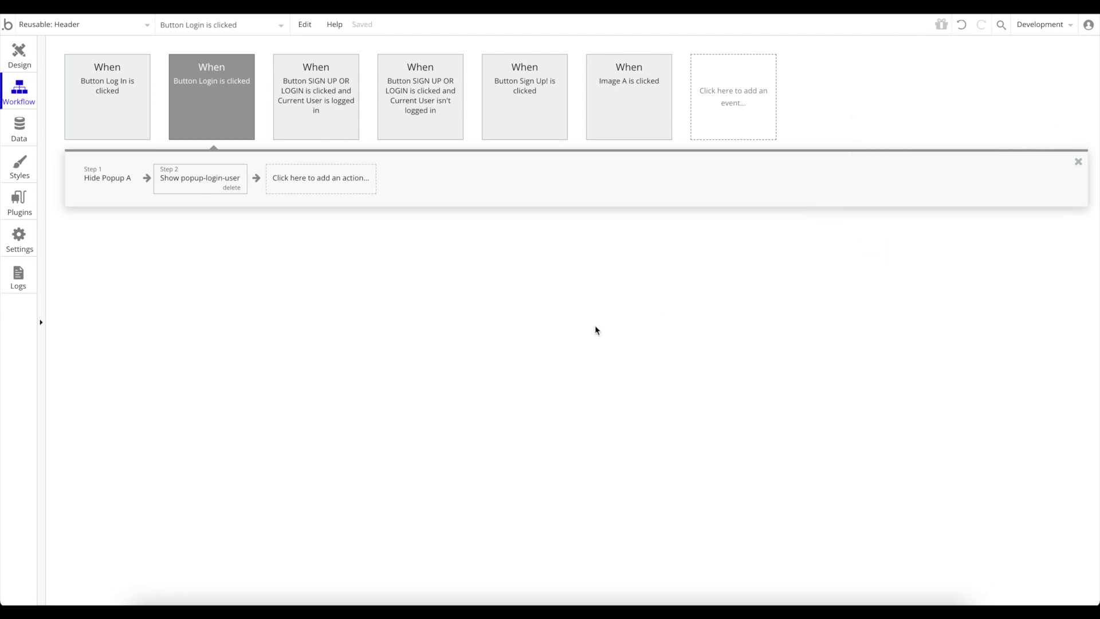
left_click(59, 25)
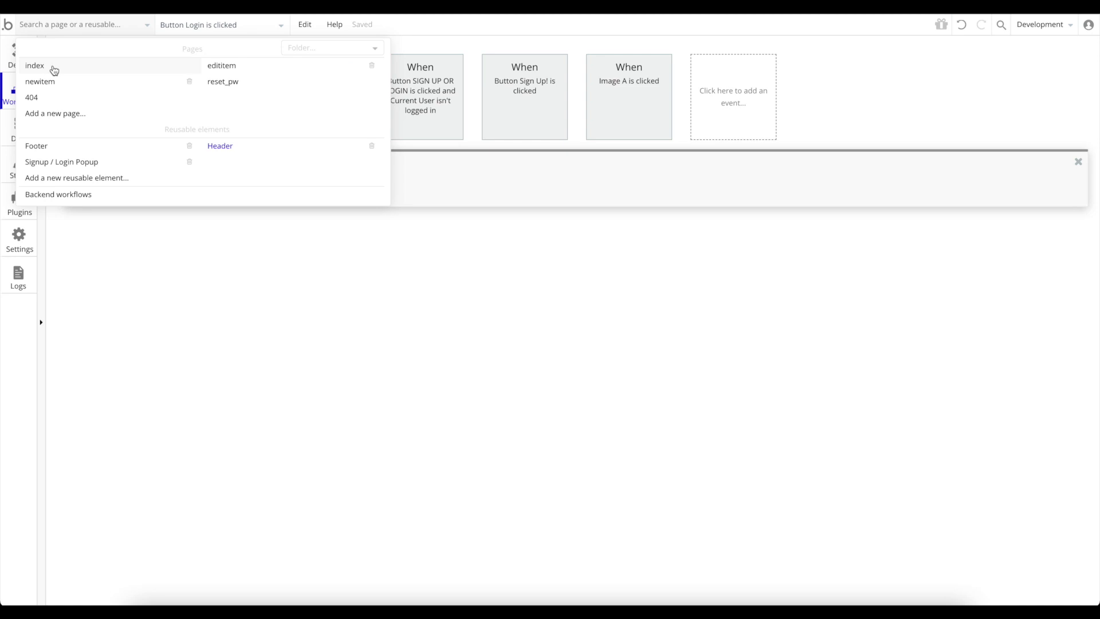
Preview the index page and use Login to swap from the sign-up popup to the login popup.
left_click(54, 69)
left_click(1054, 26)
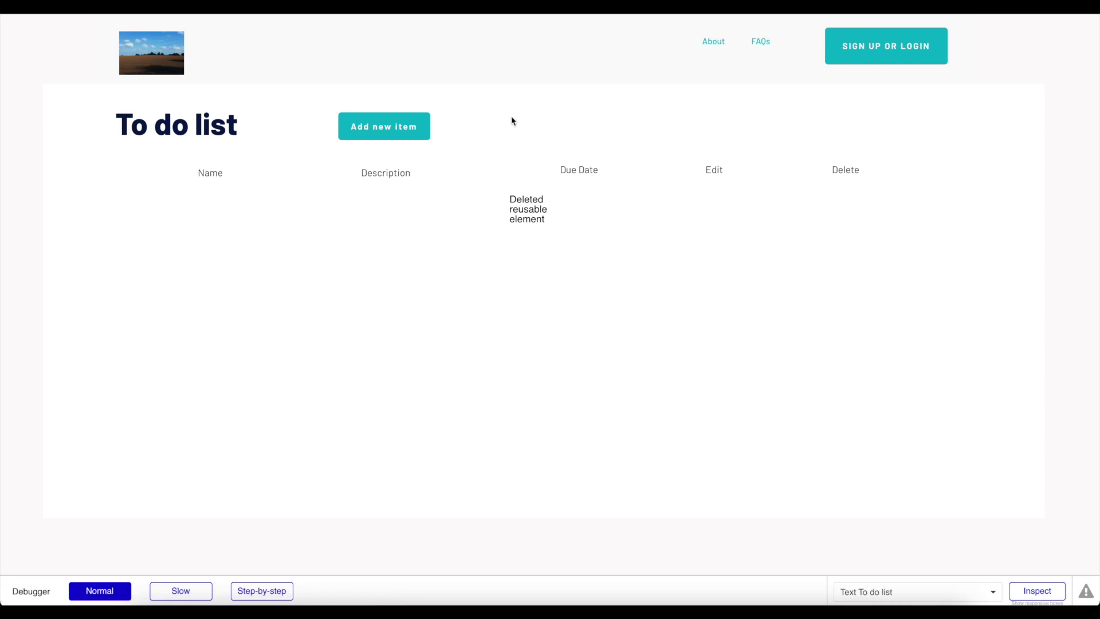
left_click(895, 61)
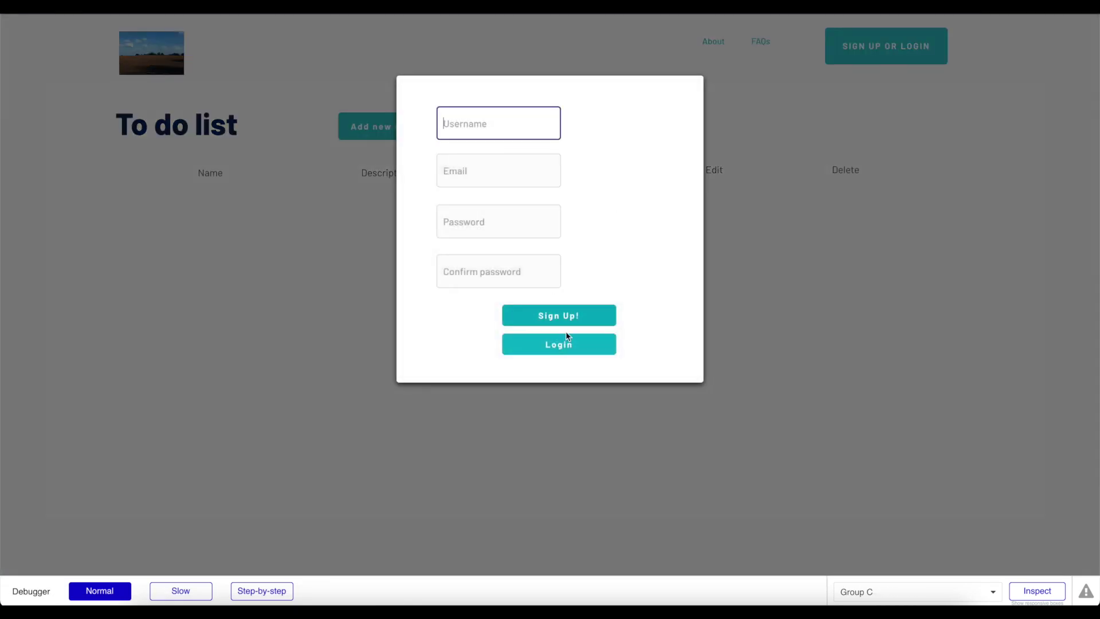
left_click(583, 349)
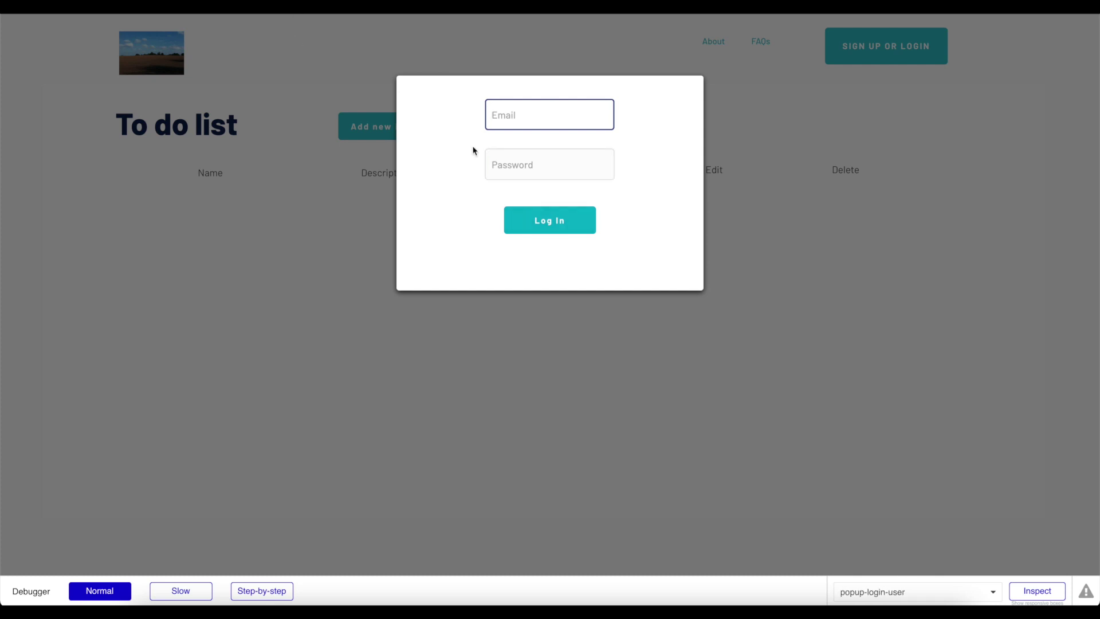
Submit a test email and password, dismiss the user-not-found alert, and open the Data tab.
key("Tab")
type("p")
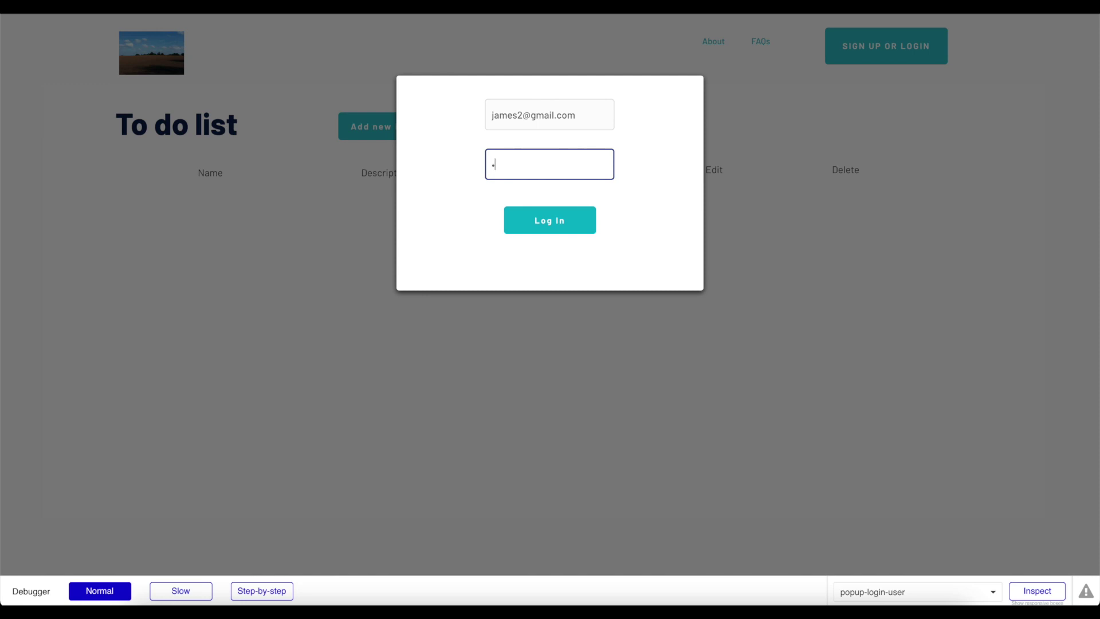
left_click(549, 229)
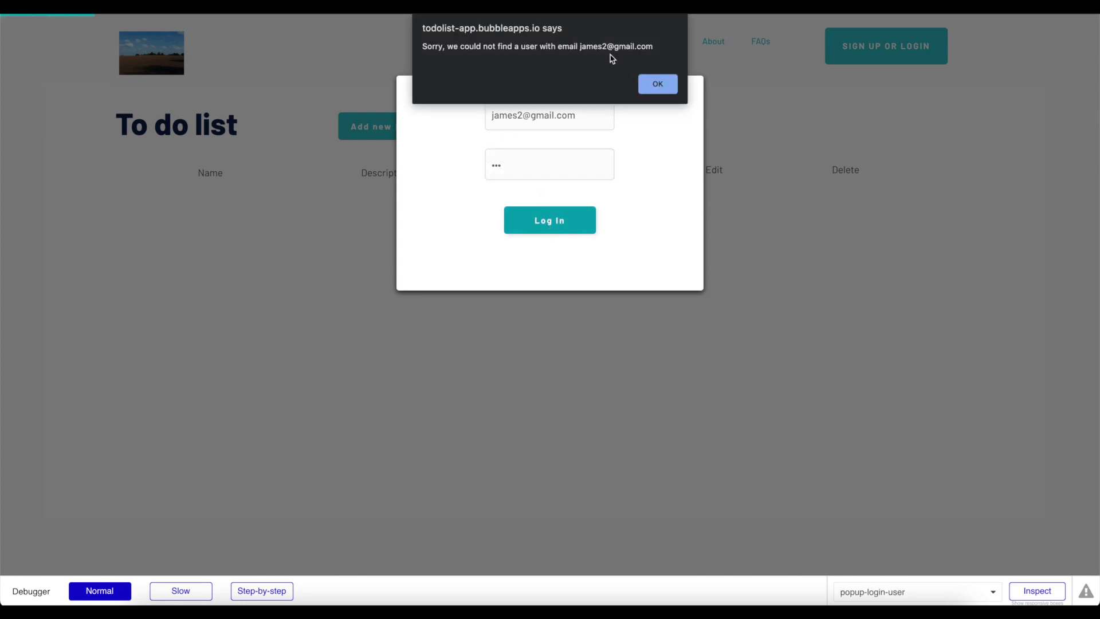
left_click(659, 87)
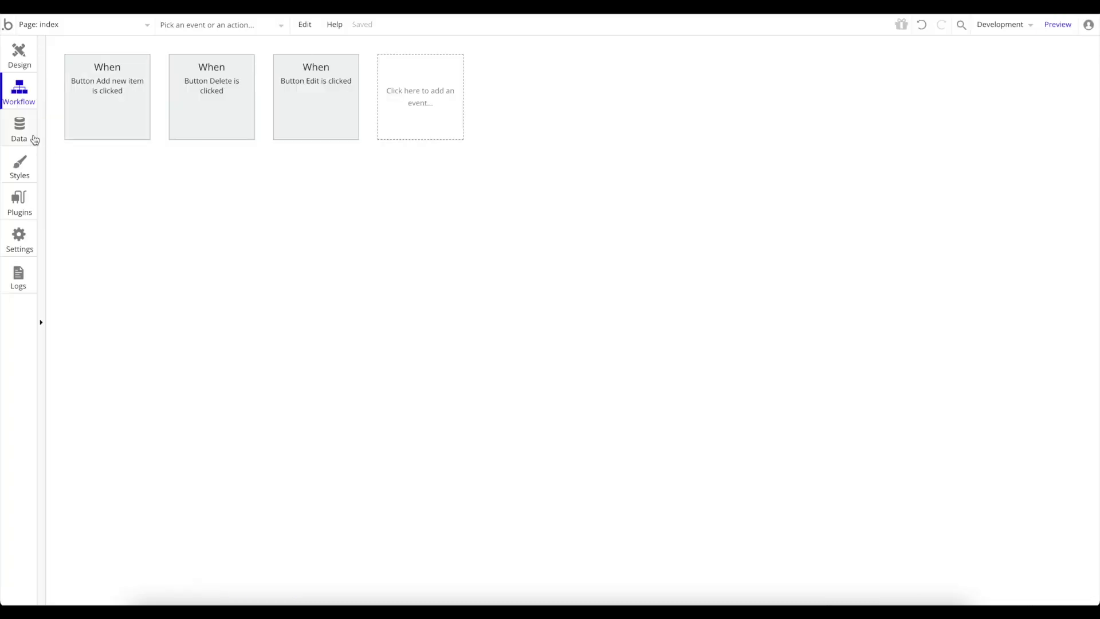
left_click(32, 135)
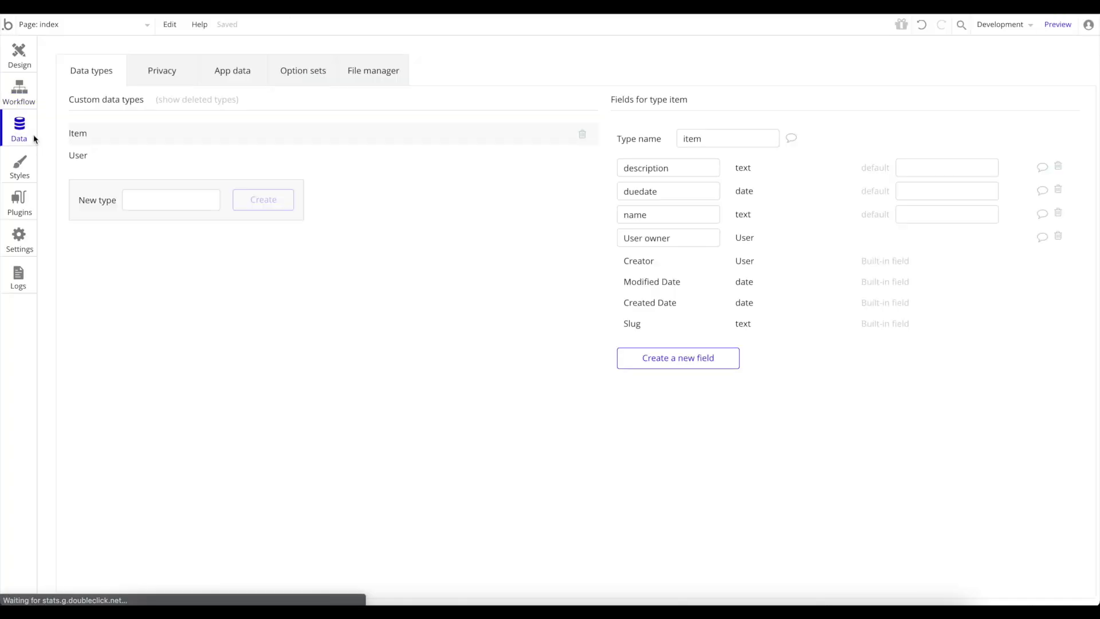
Check All Users in App data, then retry the preview login with the corrected email domain.
left_click(241, 69)
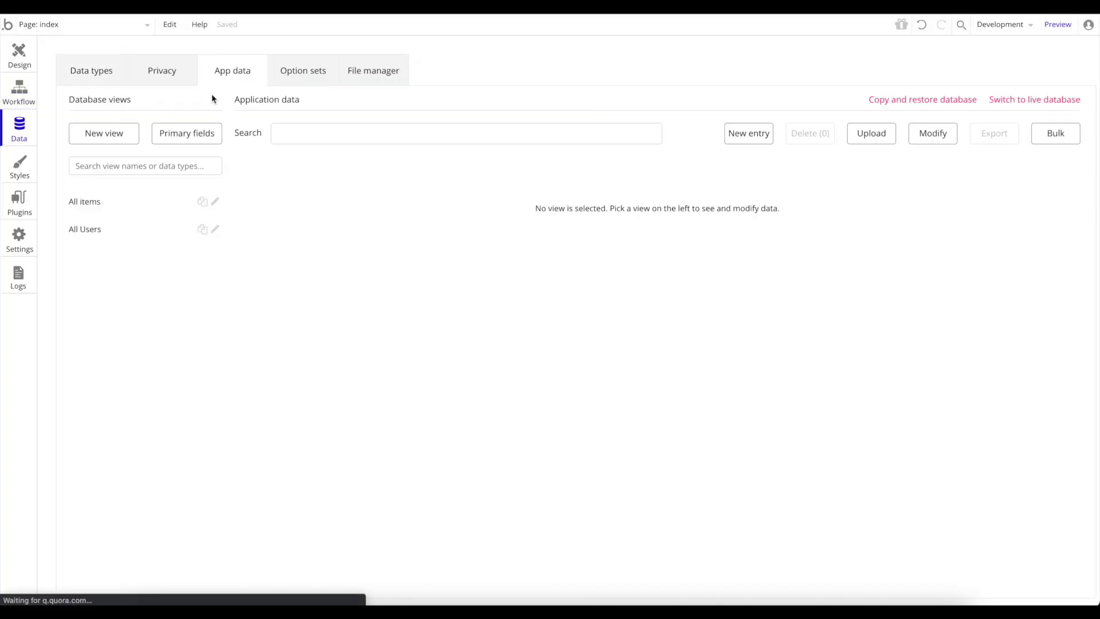
left_click(127, 231)
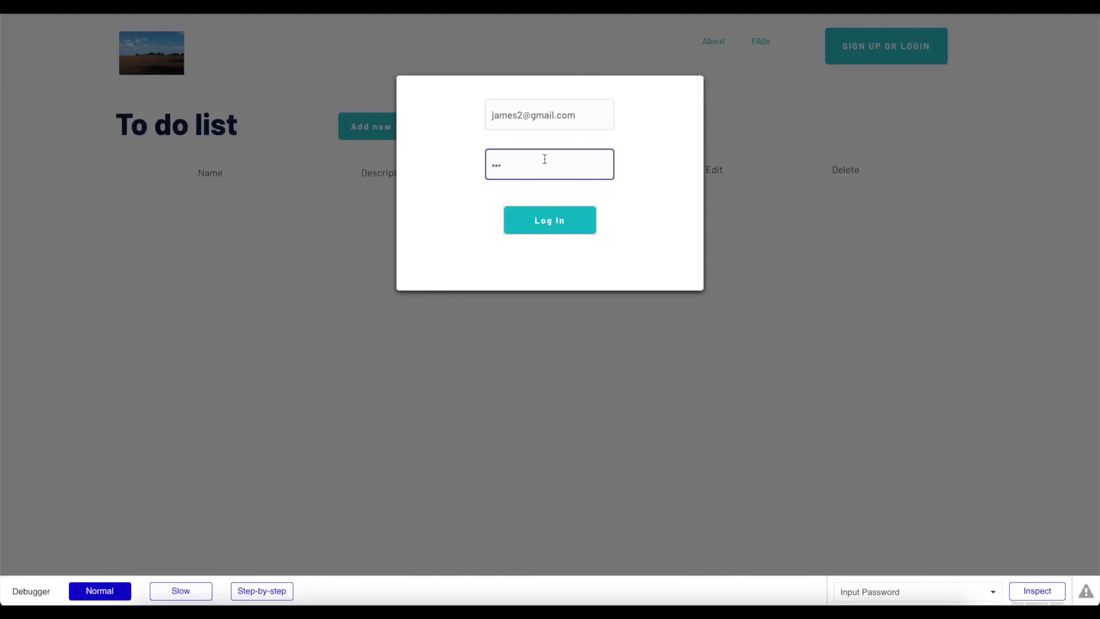
left_click(531, 119)
key("BackSpace")
key("BackSpace")
key("BackSpace")
key("BackSpace")
key("BackSpace")
type("james")
left_click(559, 227)
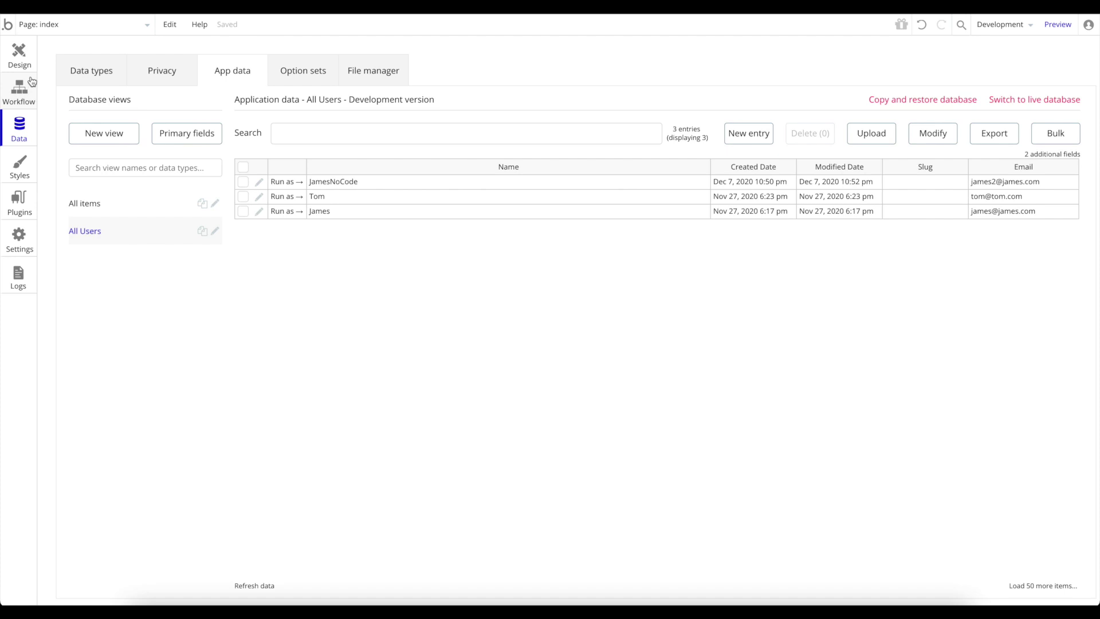
left_click(24, 57)
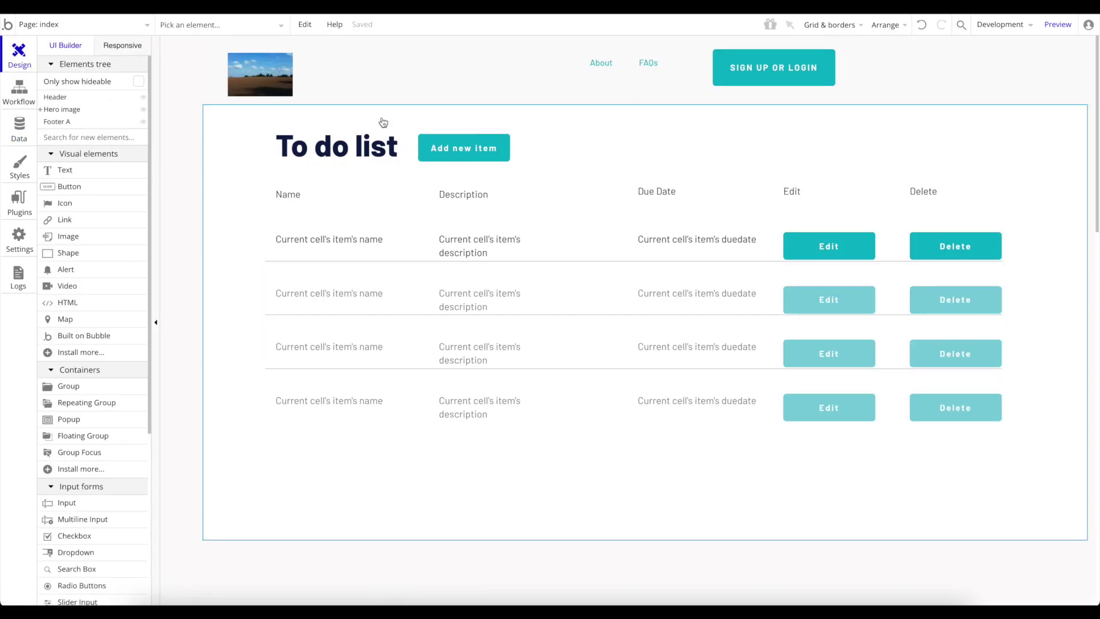
Add 'Refresh the page' as step 2 of the Header's Log In button workflow.
left_click(77, 24)
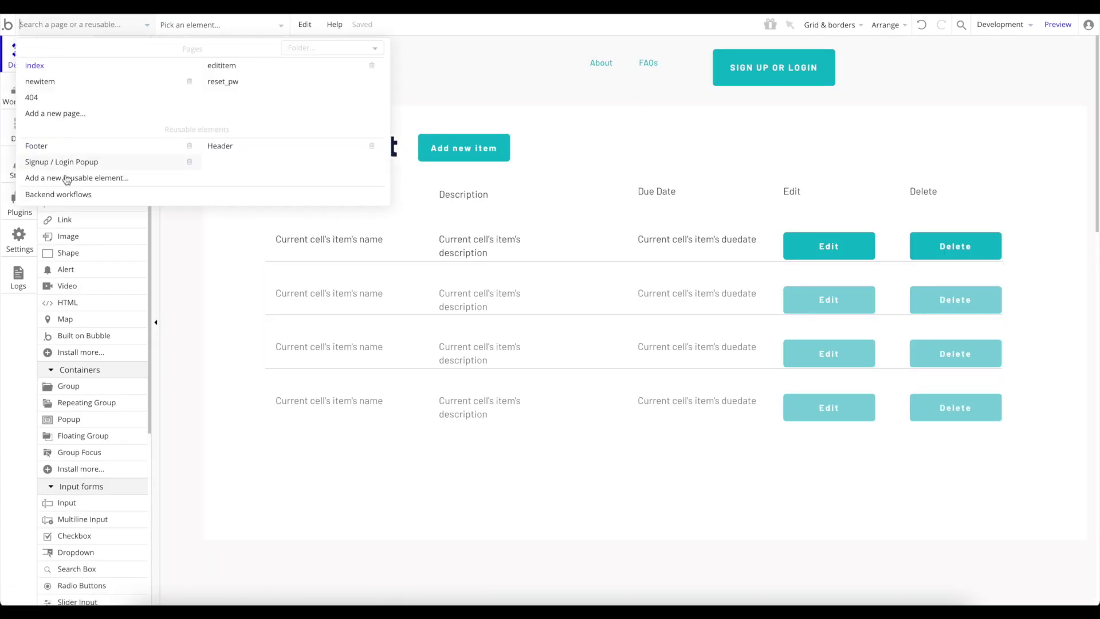
left_click(236, 148)
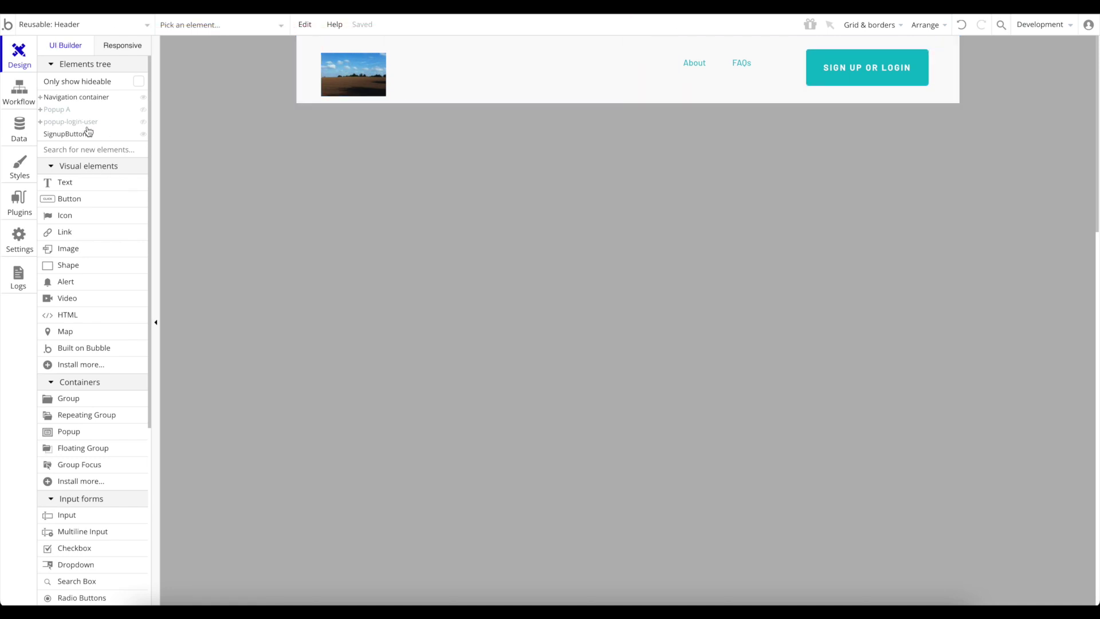
left_click(75, 122)
left_click(637, 242)
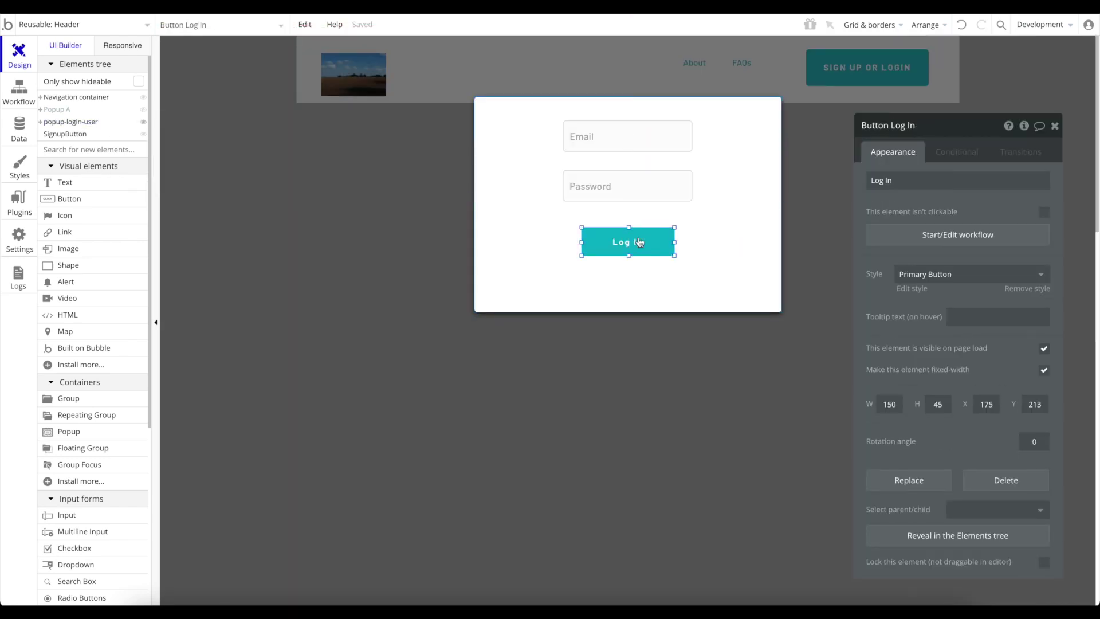
left_click(959, 237)
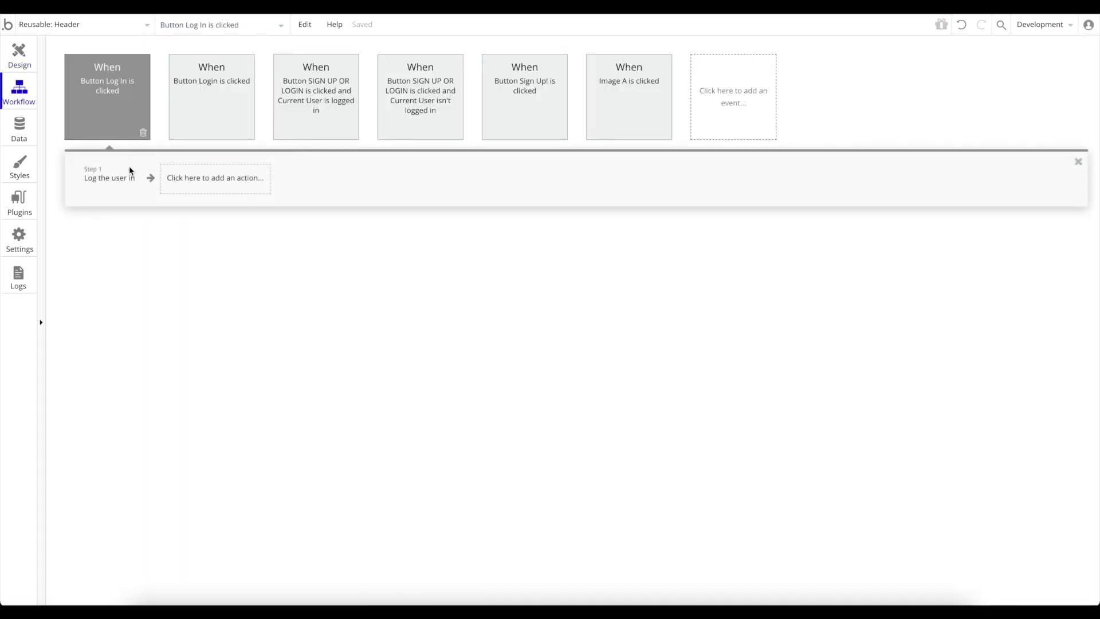
left_click(224, 181)
mouse_move(216, 254)
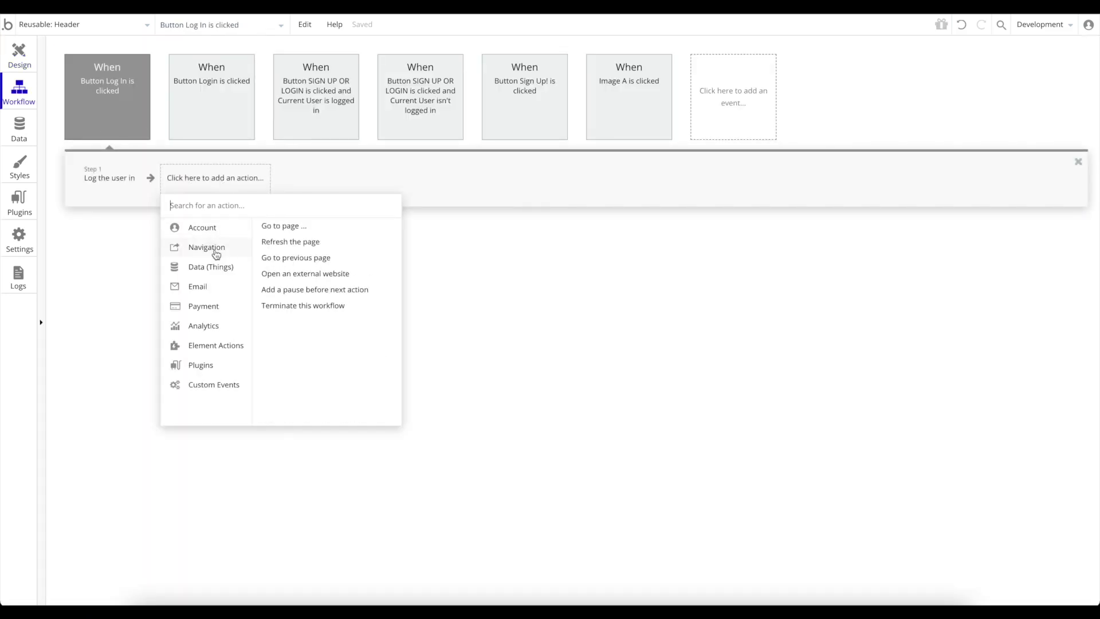
left_click(286, 241)
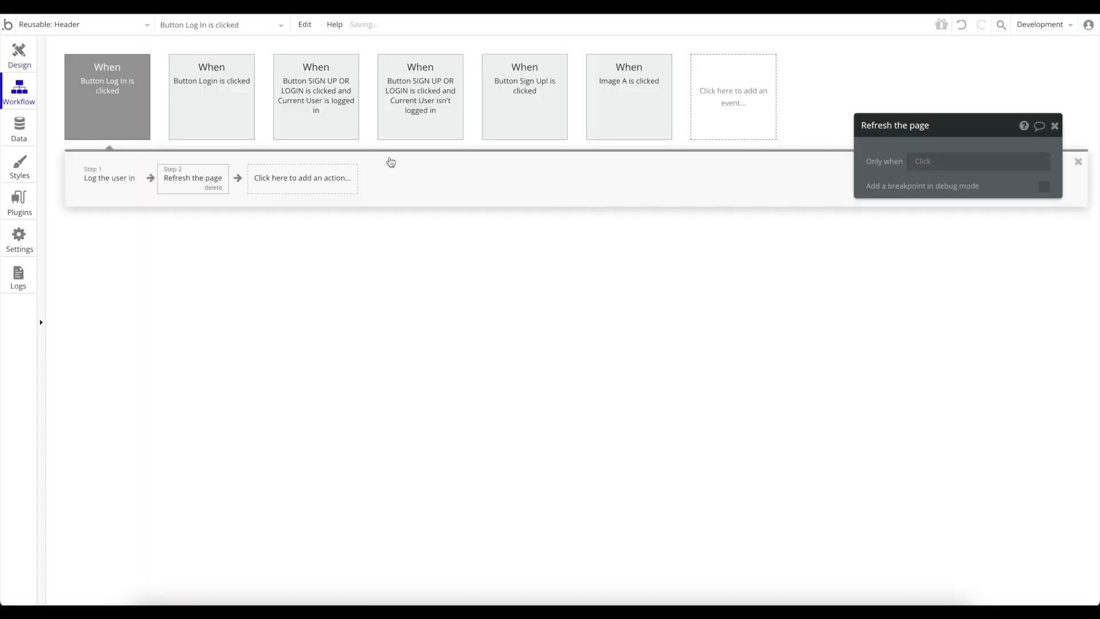
left_click(1055, 127)
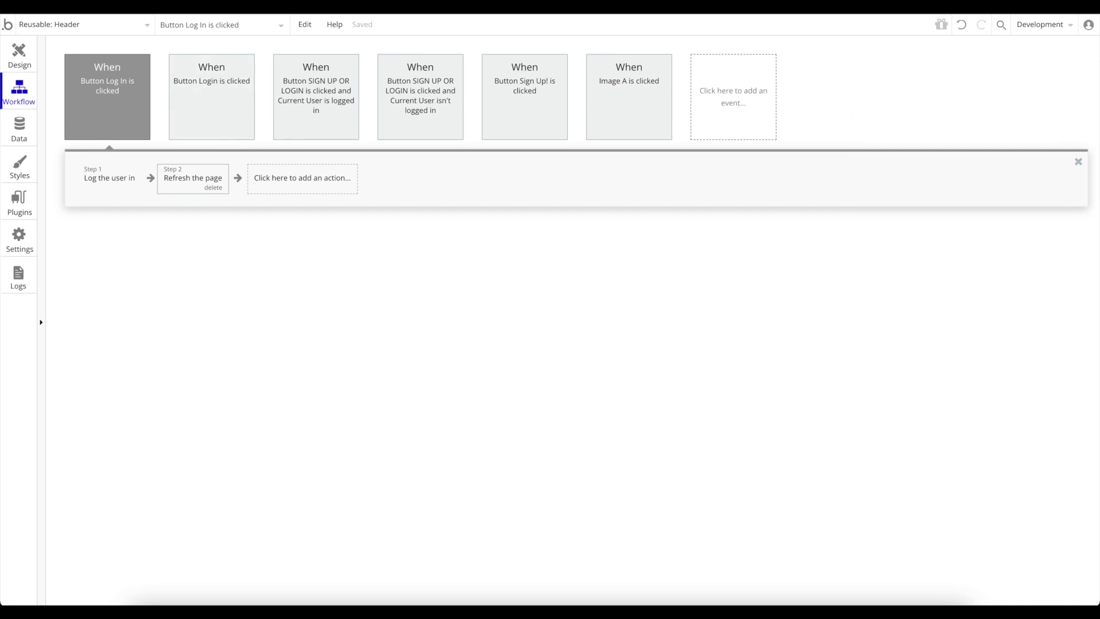
left_click(8, 51)
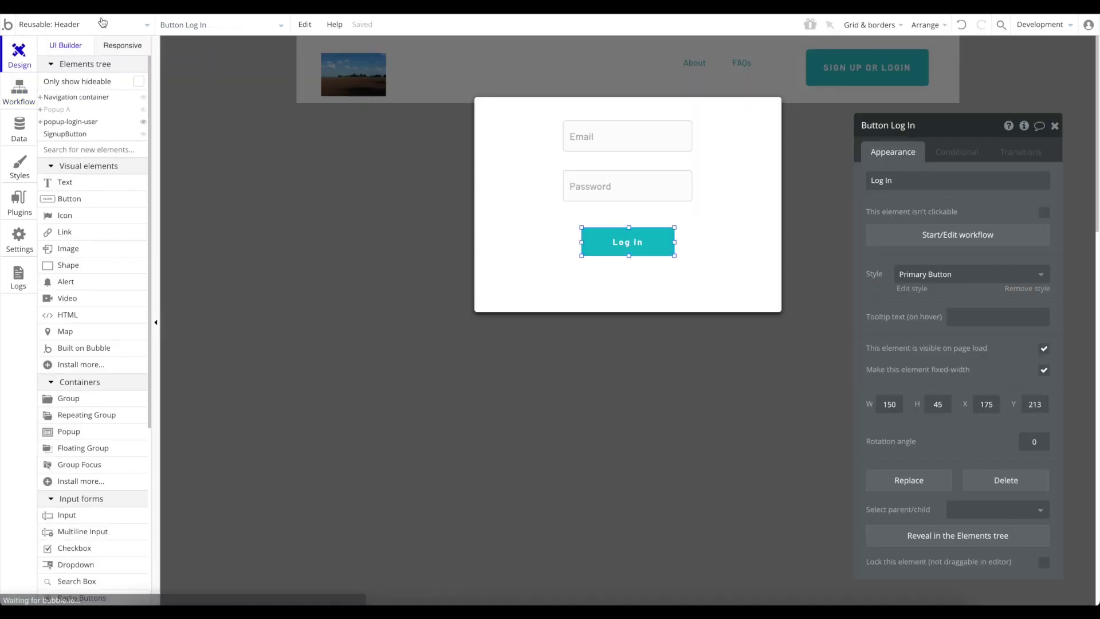
left_click(38, 24)
left_click(55, 67)
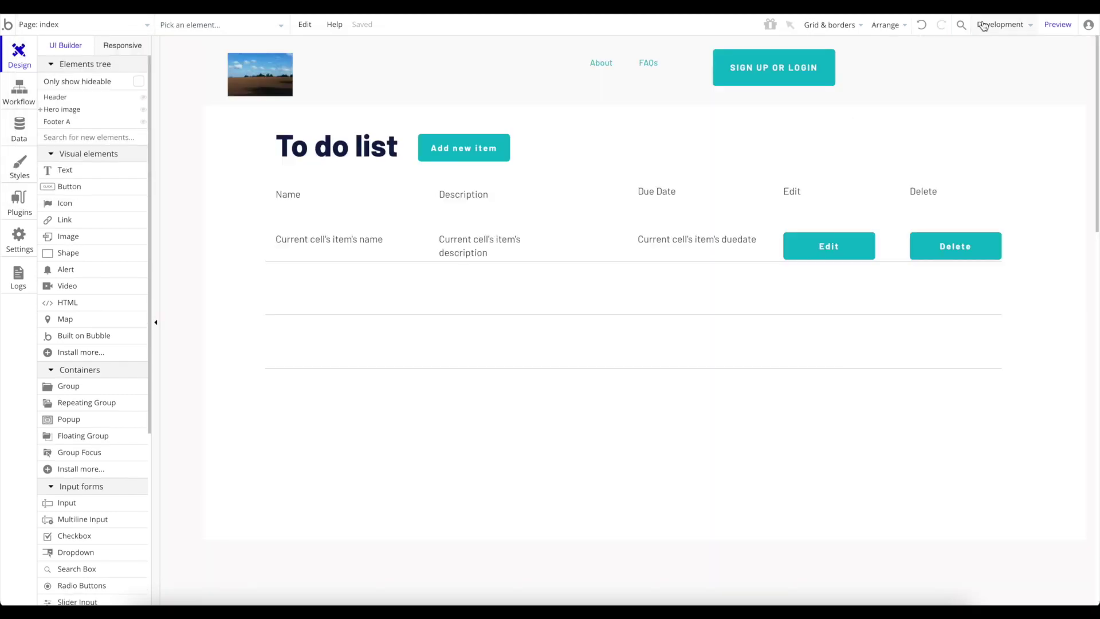
Preview the app and log out from the header.
left_click(1061, 29)
left_click(587, 177)
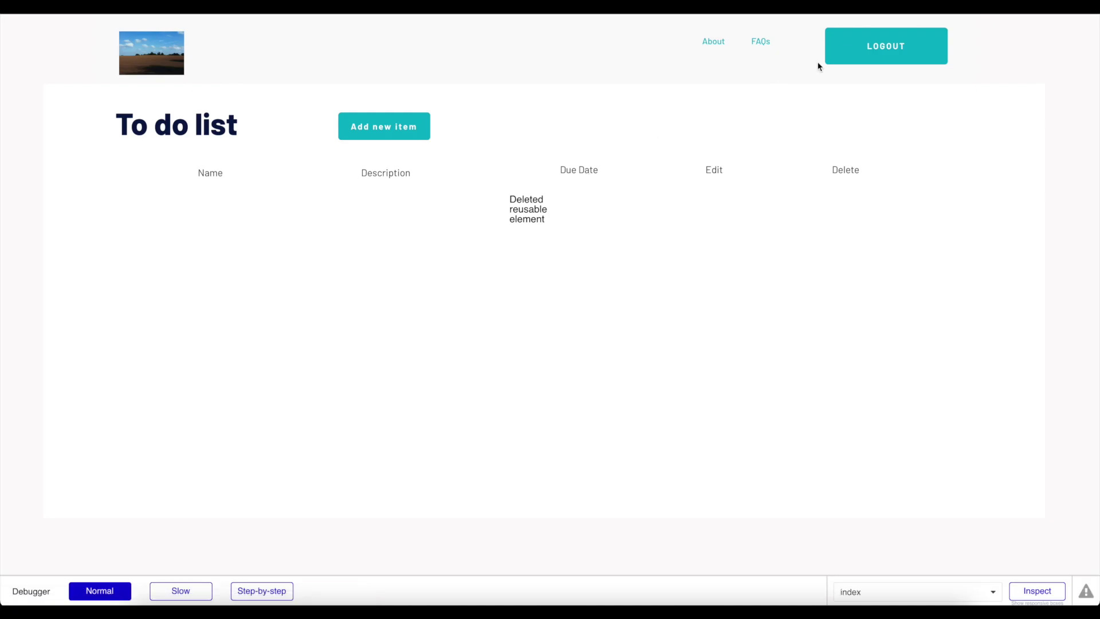
left_click(894, 47)
left_click(888, 49)
Log back in through the login popup with the test credentials, then return to the editor.
left_click(884, 50)
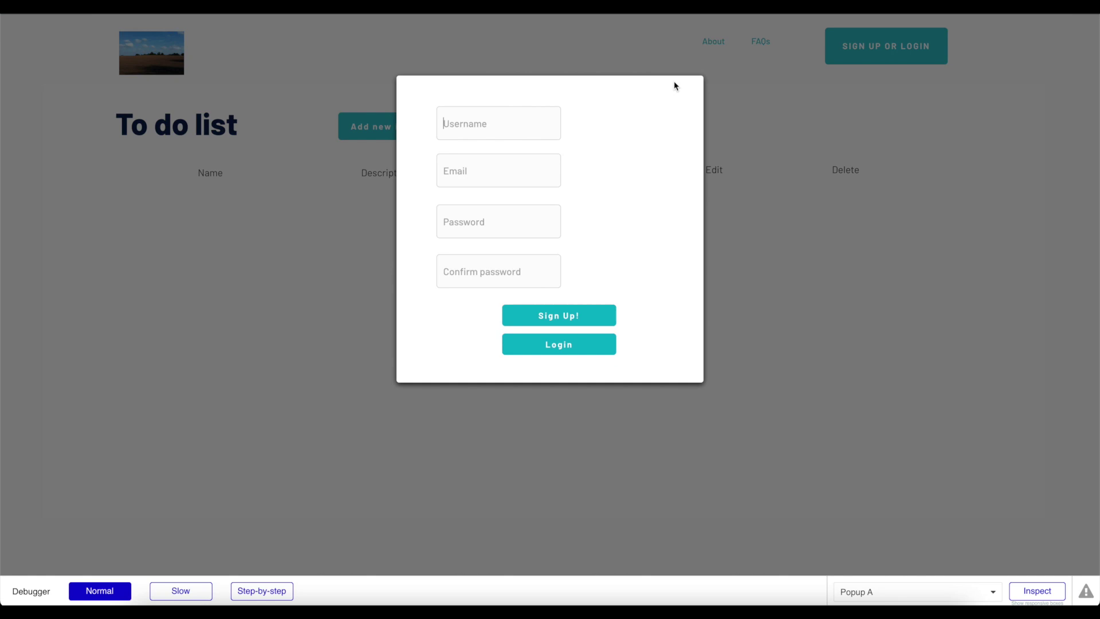
left_click(565, 345)
left_click(560, 115)
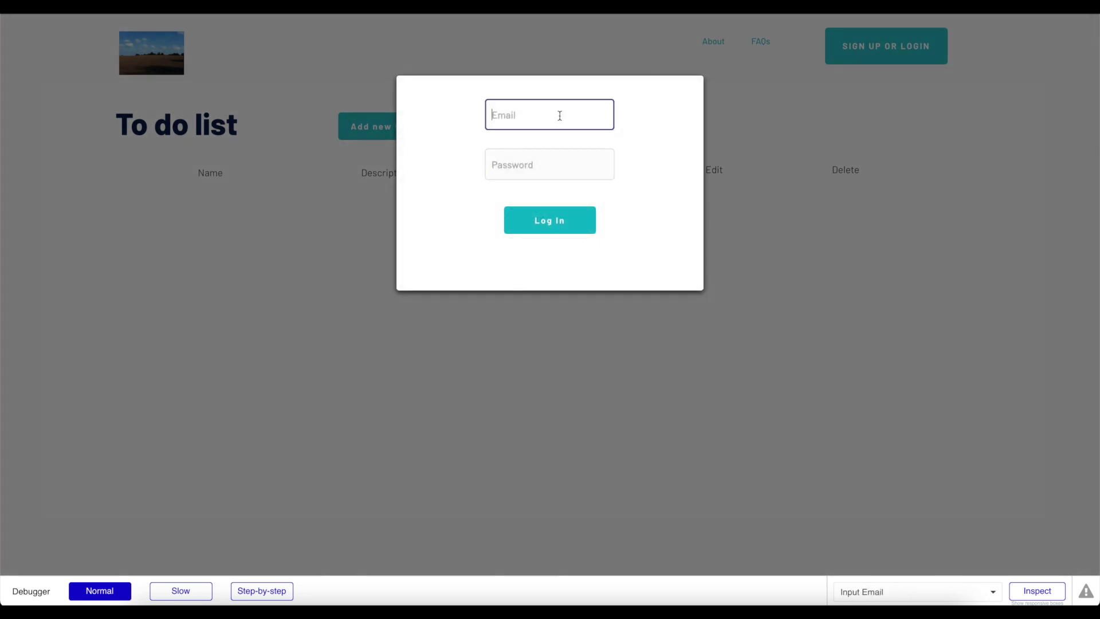
type("j123")
left_click(560, 220)
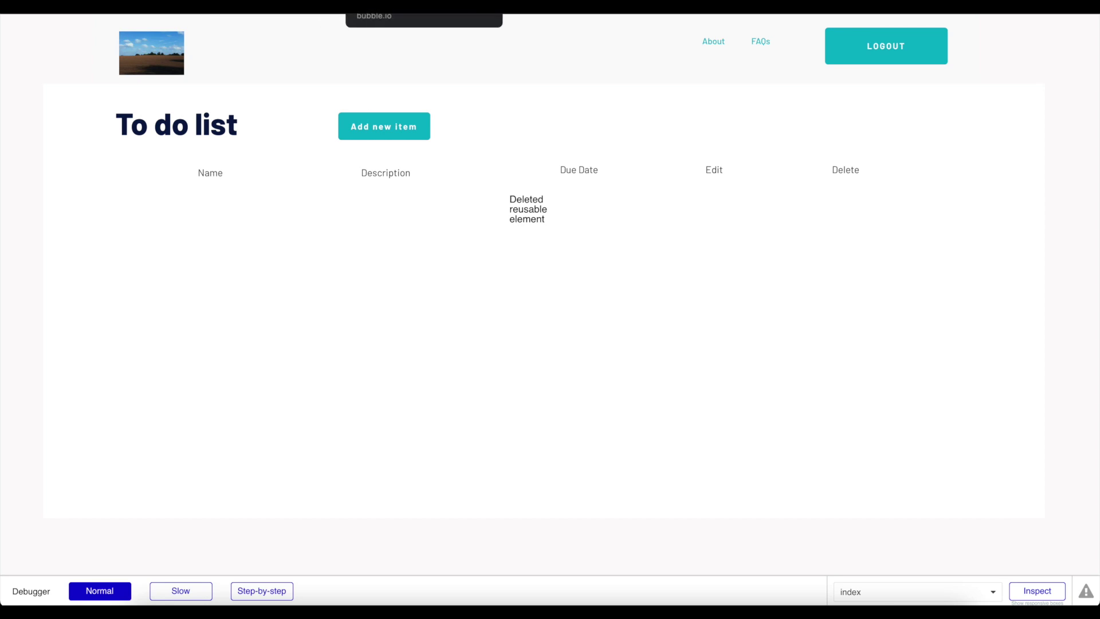
left_click(379, 7)
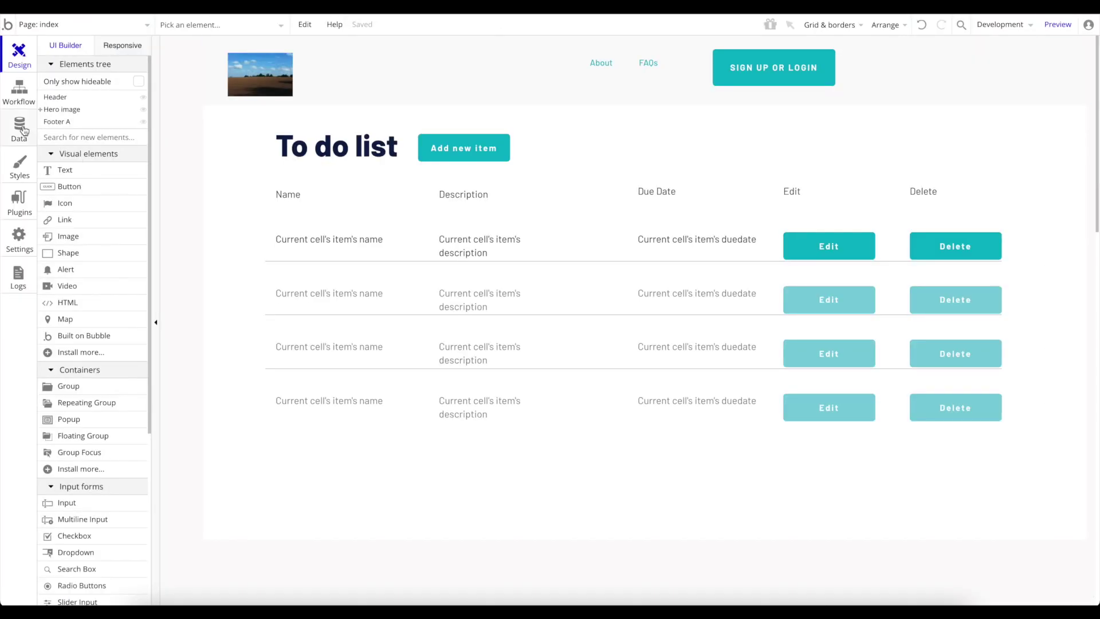
Browse all stored to-do items in App data, then view Item's fields under Data types.
left_click(24, 130)
left_click(182, 205)
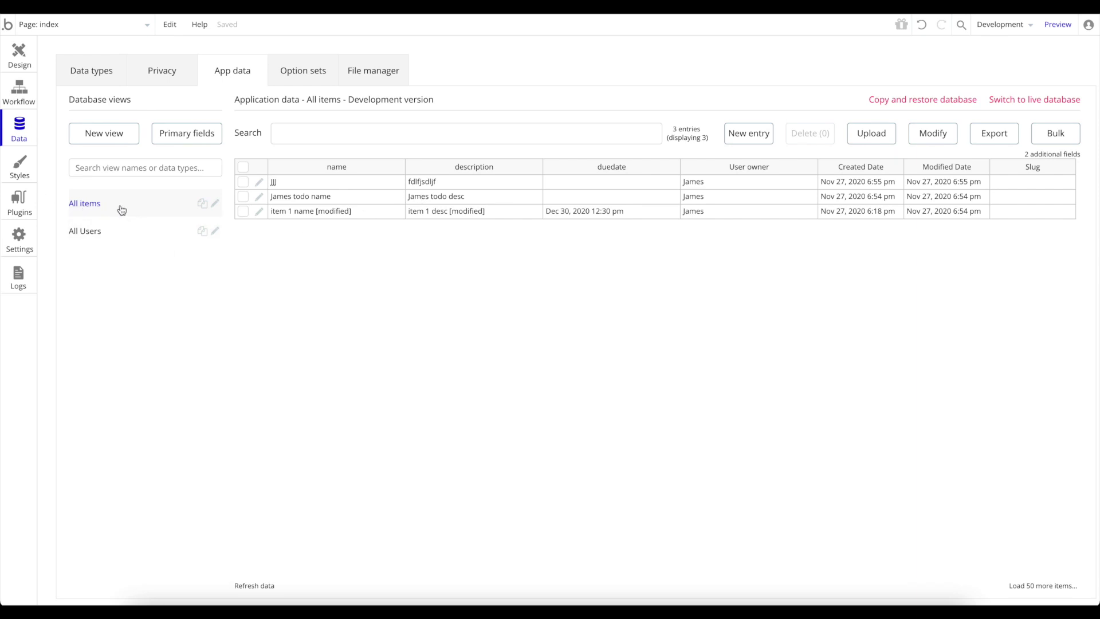
left_click(74, 71)
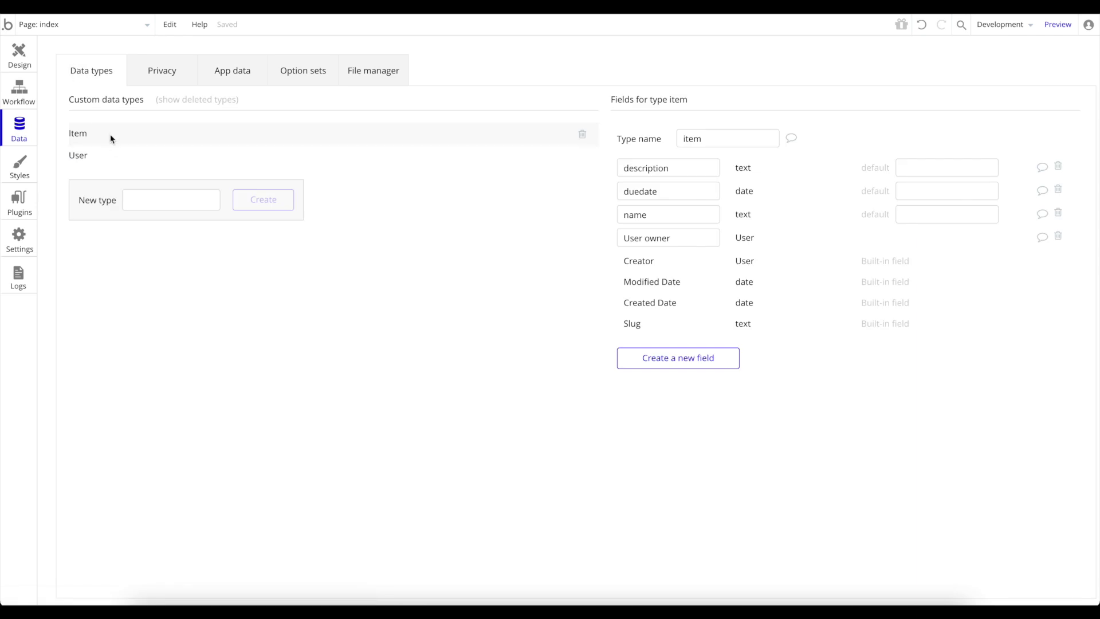